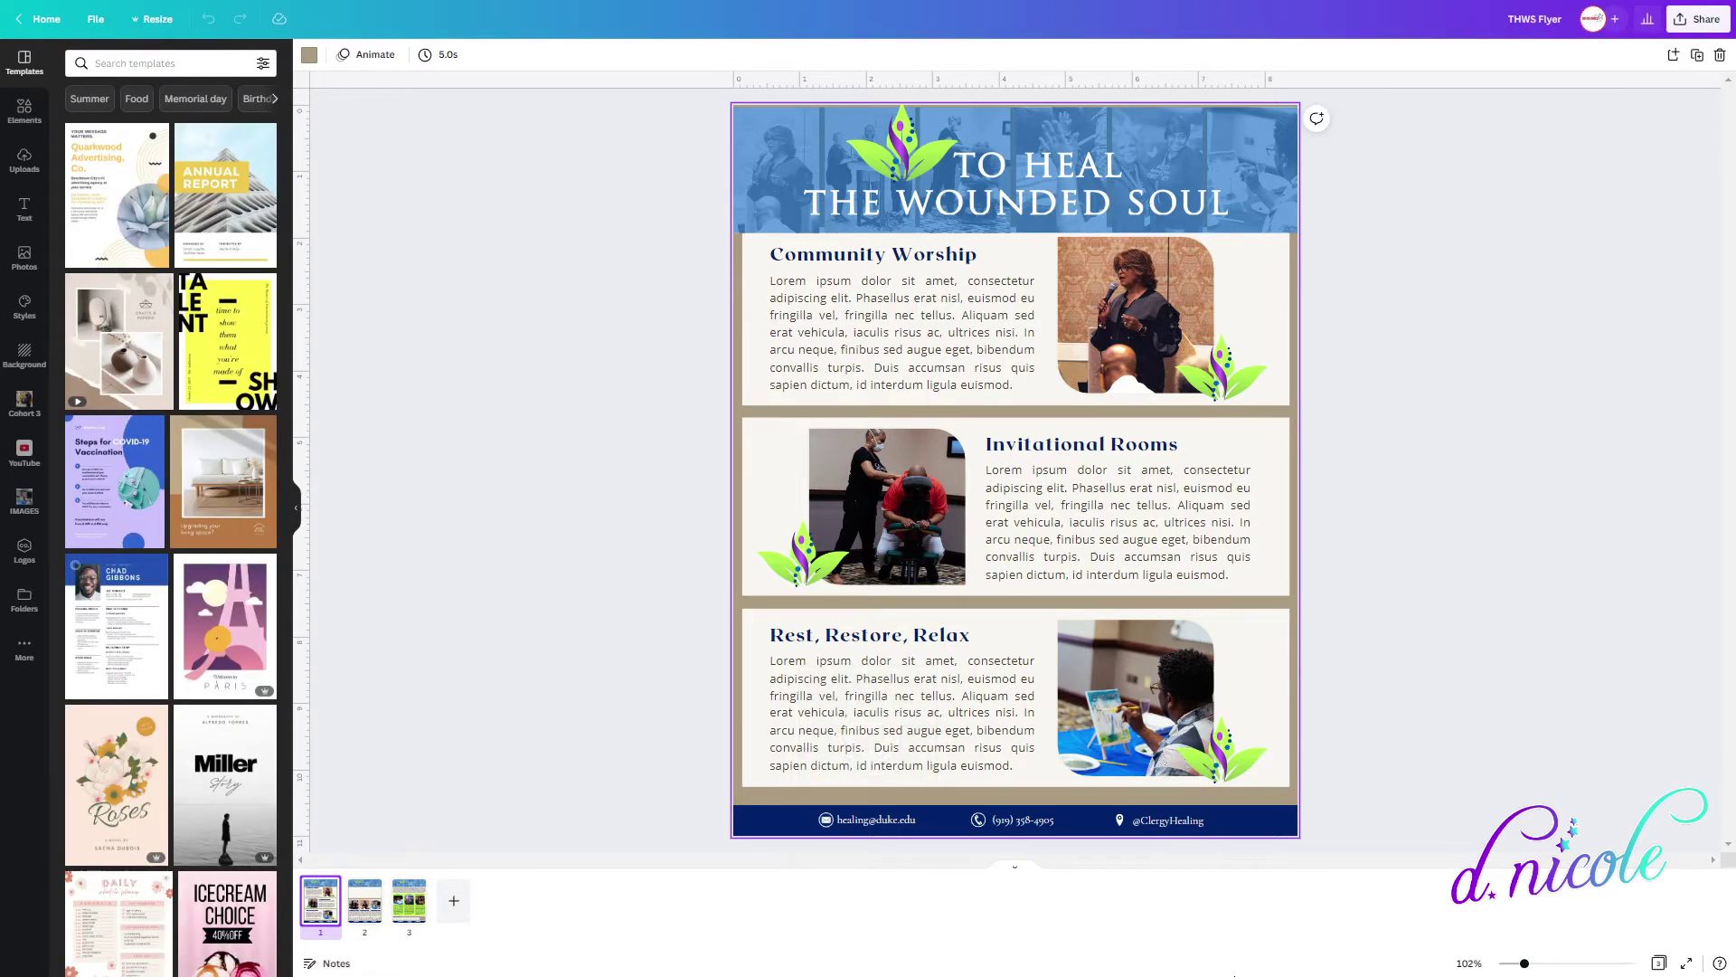
# Hide the templates panel and flip between the flyer's first and second pages.
pyautogui.click(296, 508)
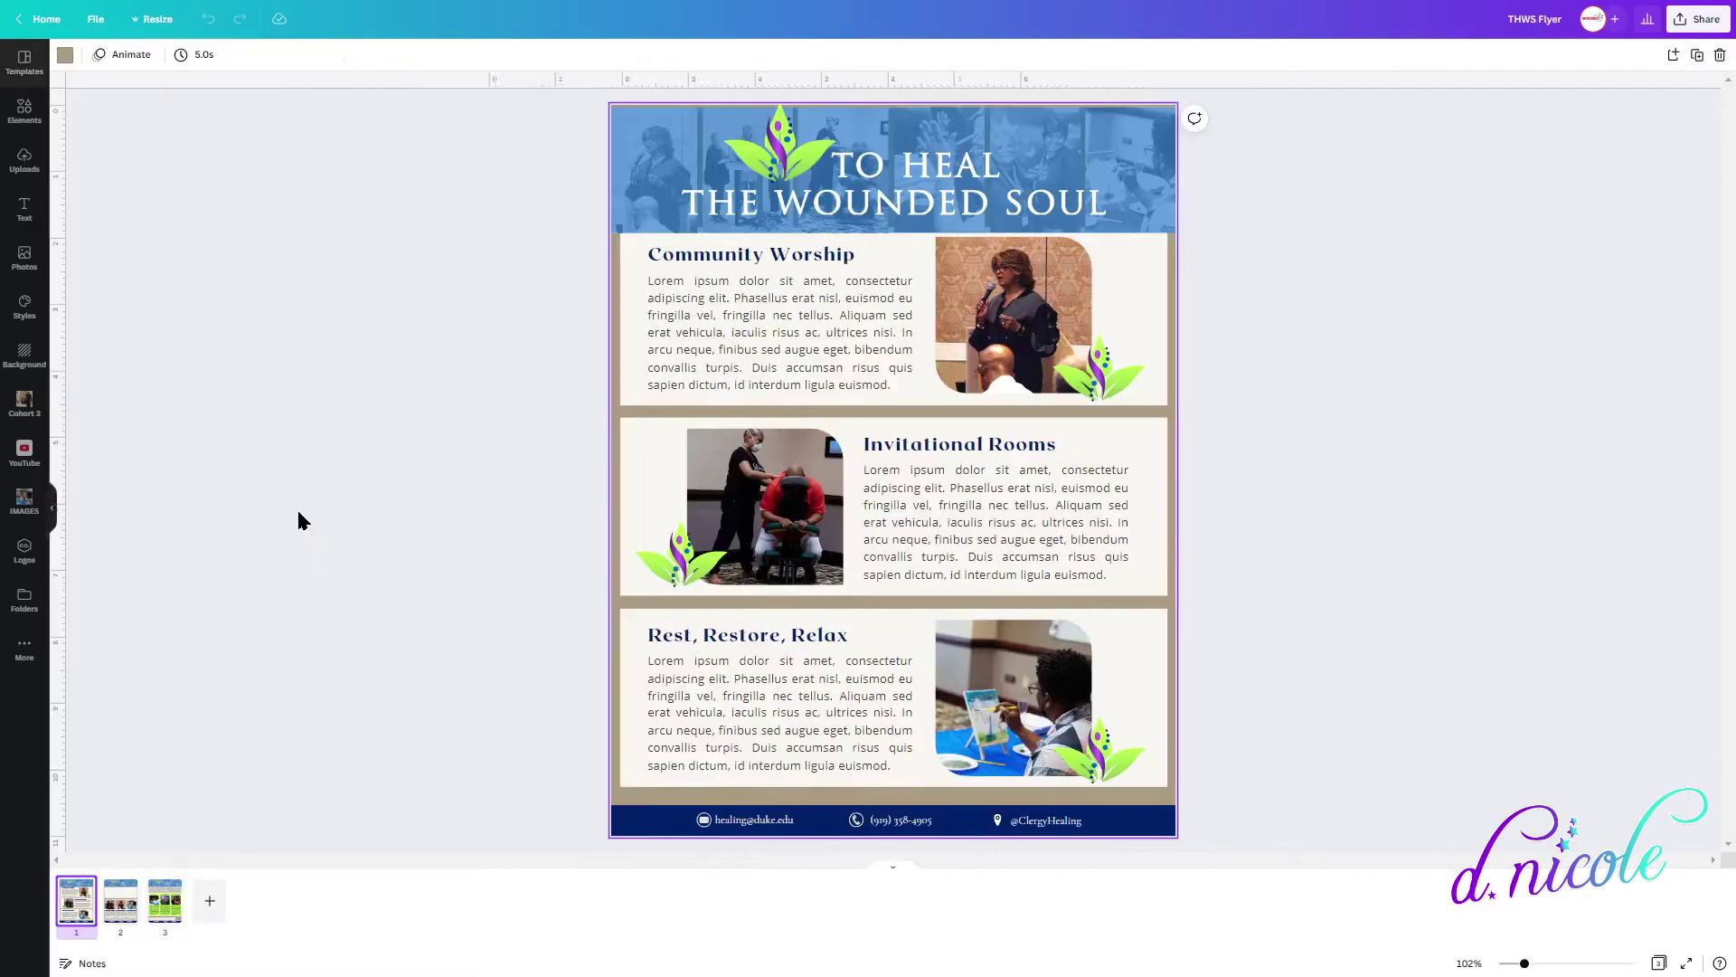
pyautogui.click(121, 914)
pyautogui.click(77, 911)
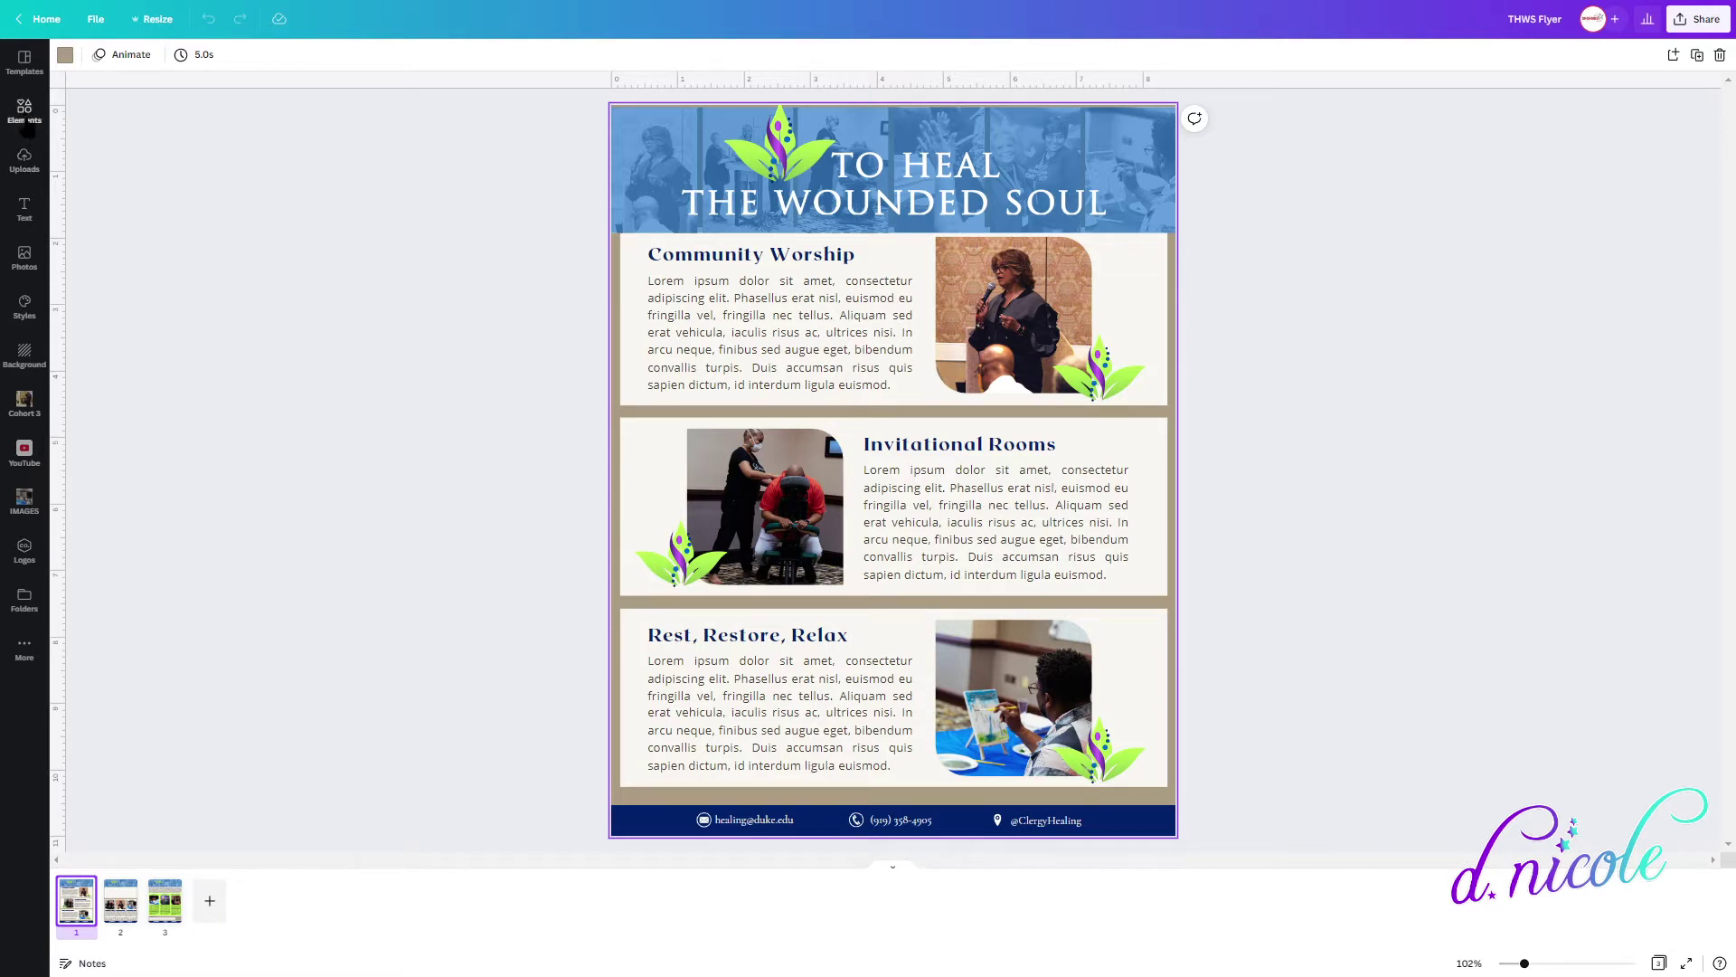
# Reopen the template suggestions with the earlier 'retreat flyer' search and browse the results.
pyautogui.click(24, 67)
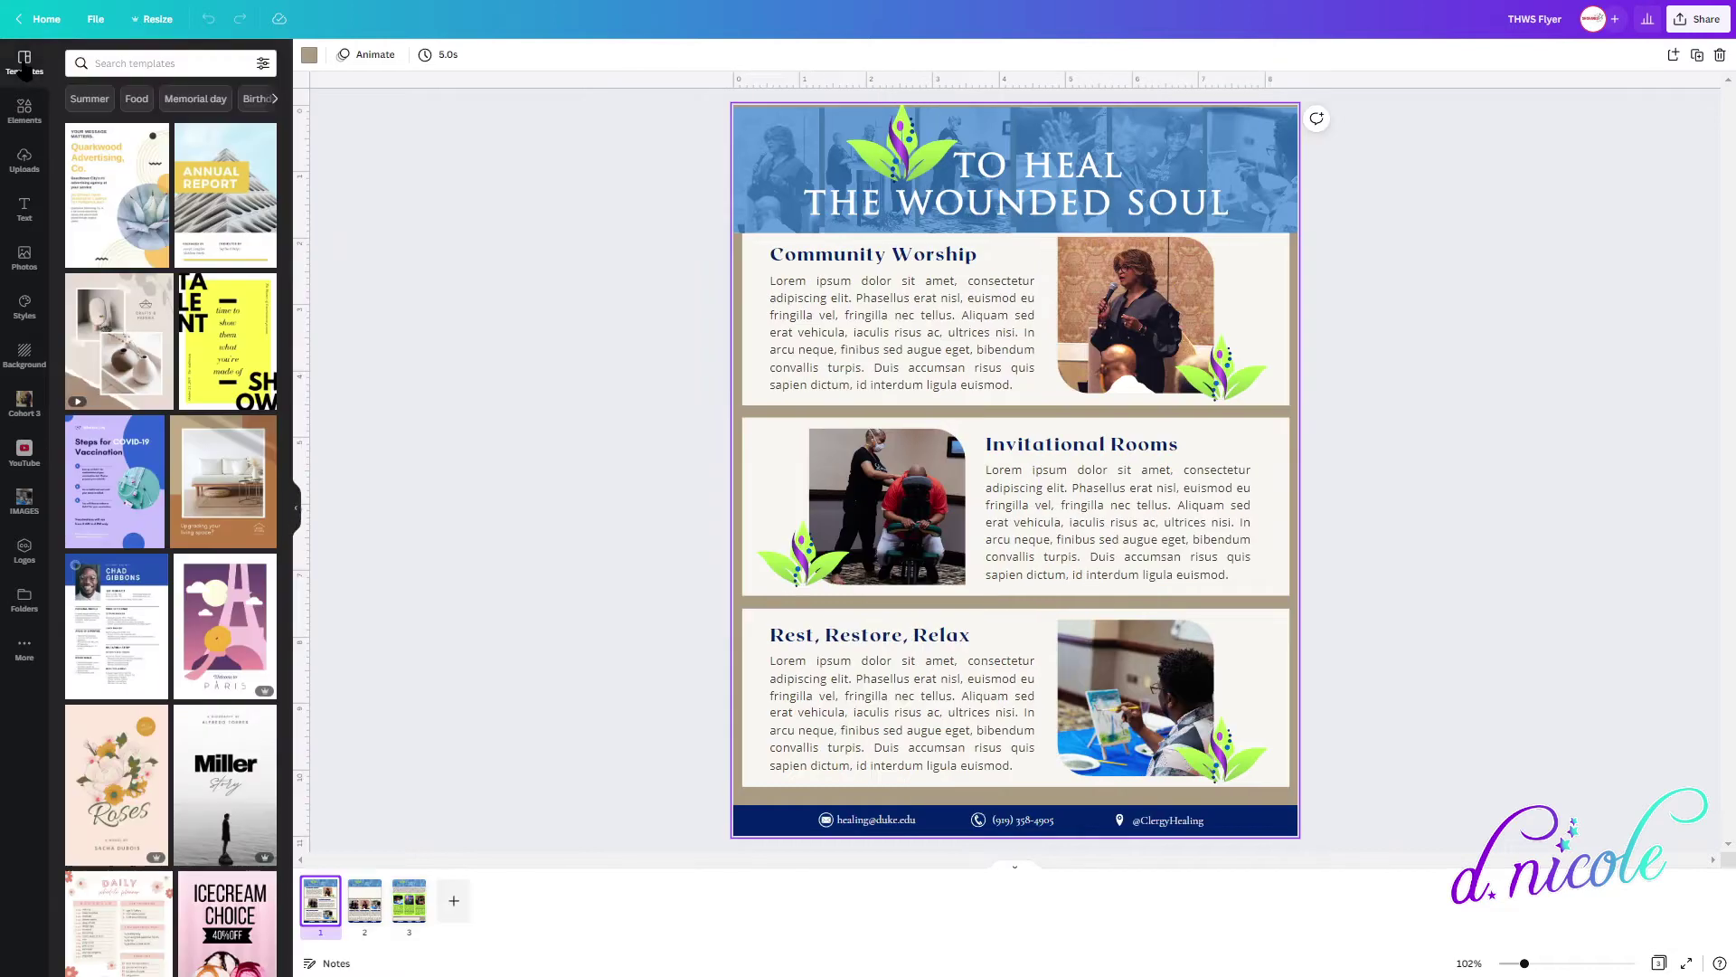
pyautogui.click(206, 68)
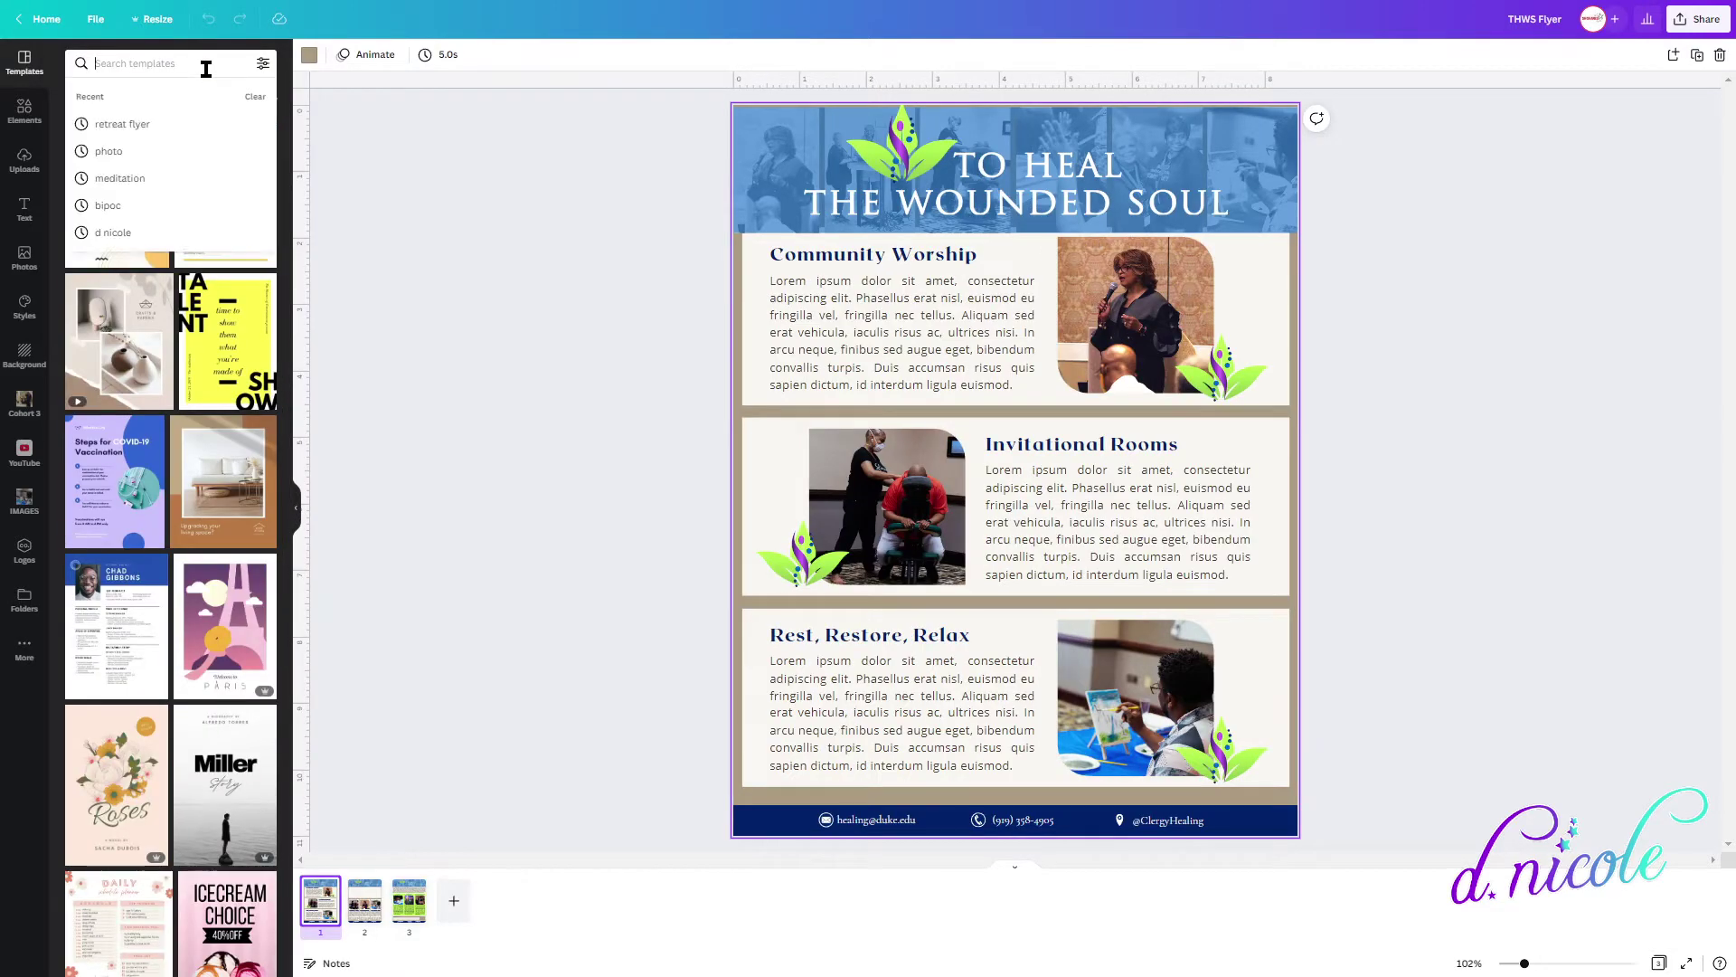
pyautogui.click(160, 127)
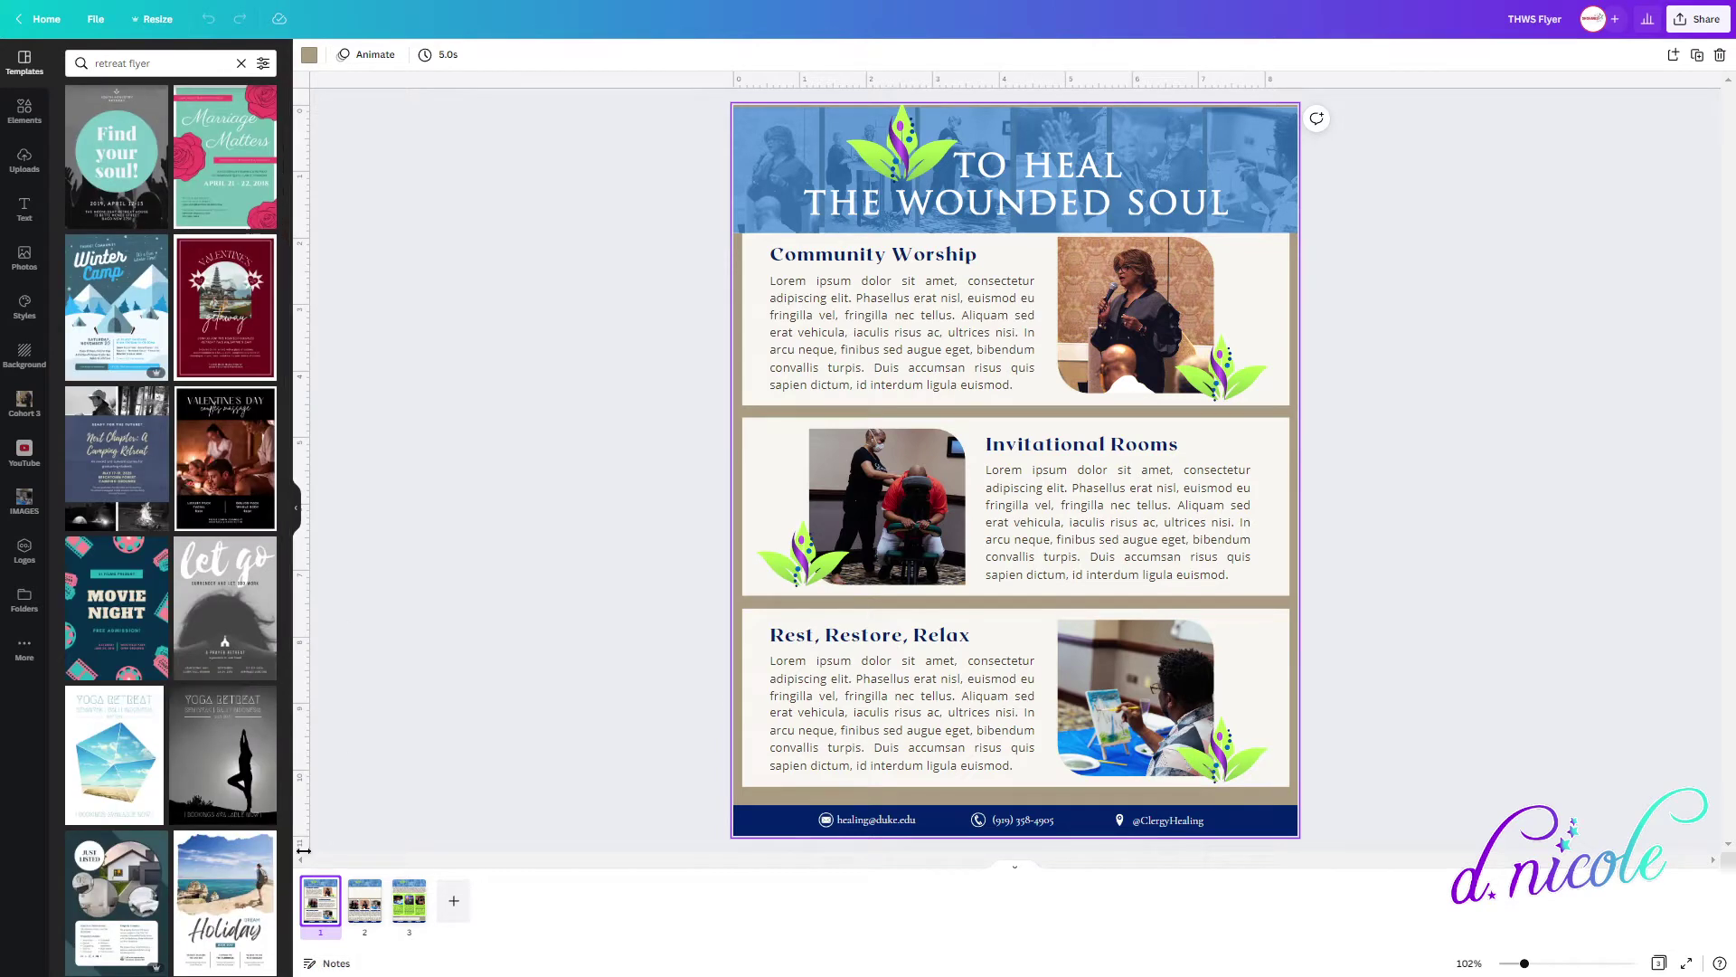
pyautogui.moveTo(289, 296); pyautogui.dragTo(289, 812)
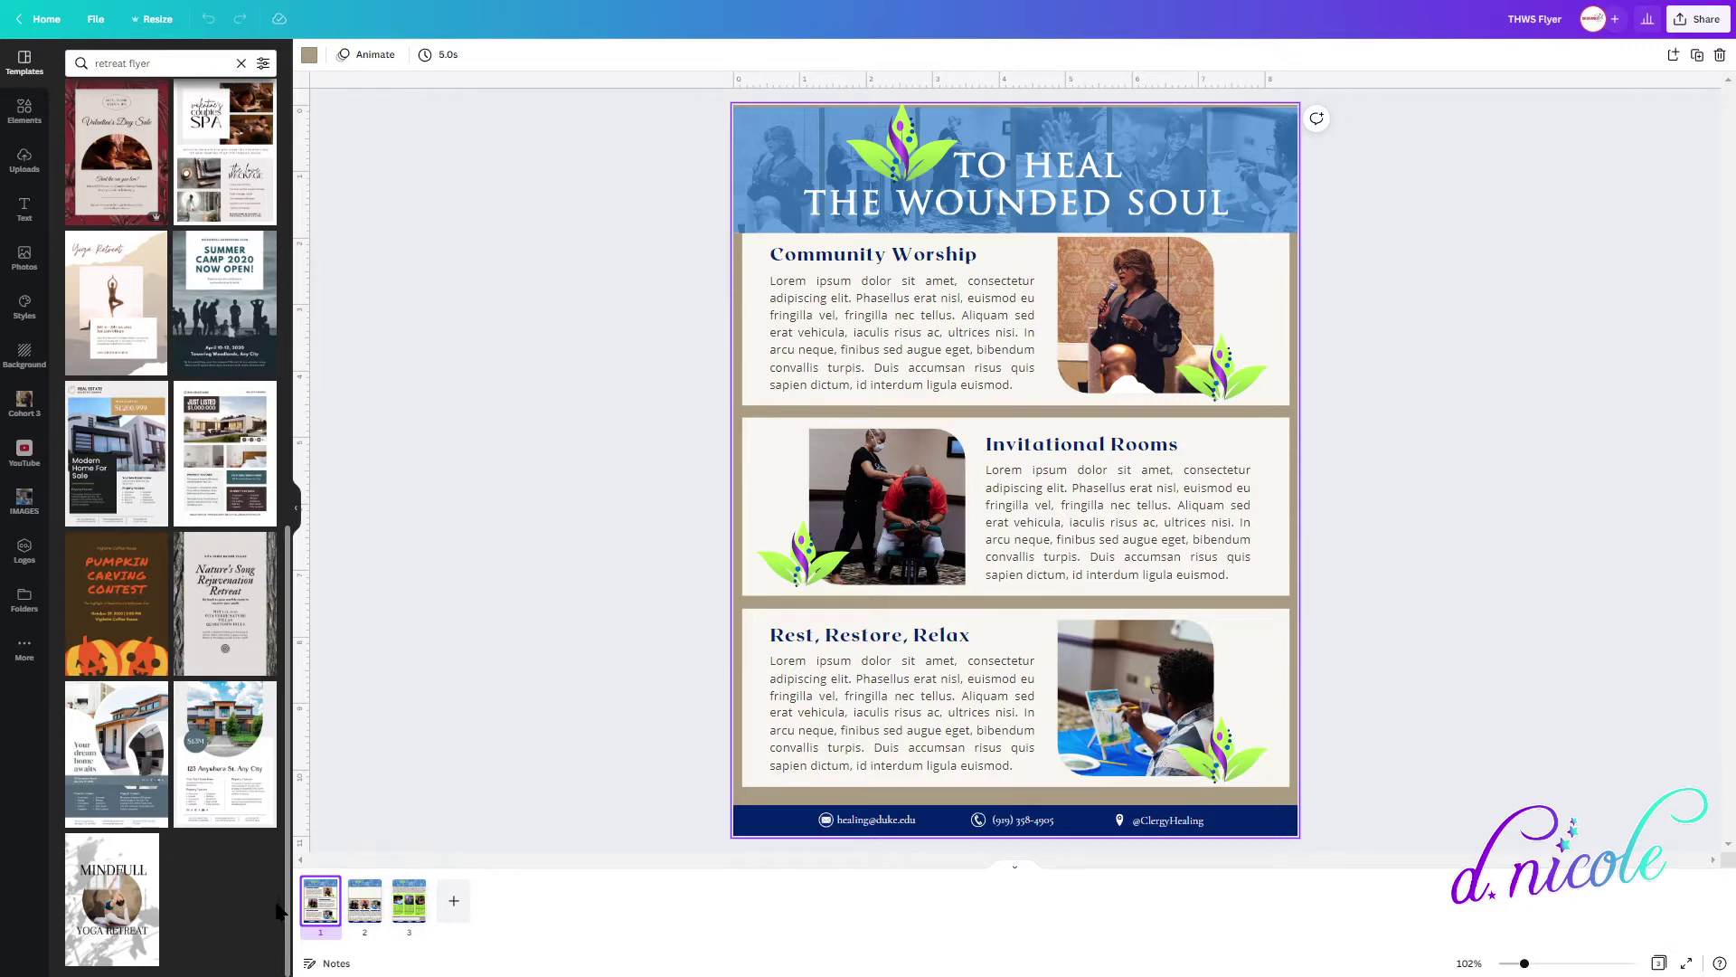
pyautogui.moveTo(278, 907)
pyautogui.mouseDown()
pyautogui.moveTo(293, 298)
pyautogui.moveTo(257, 898)
pyautogui.mouseUp()
pyautogui.scroll(10, 253, 334)
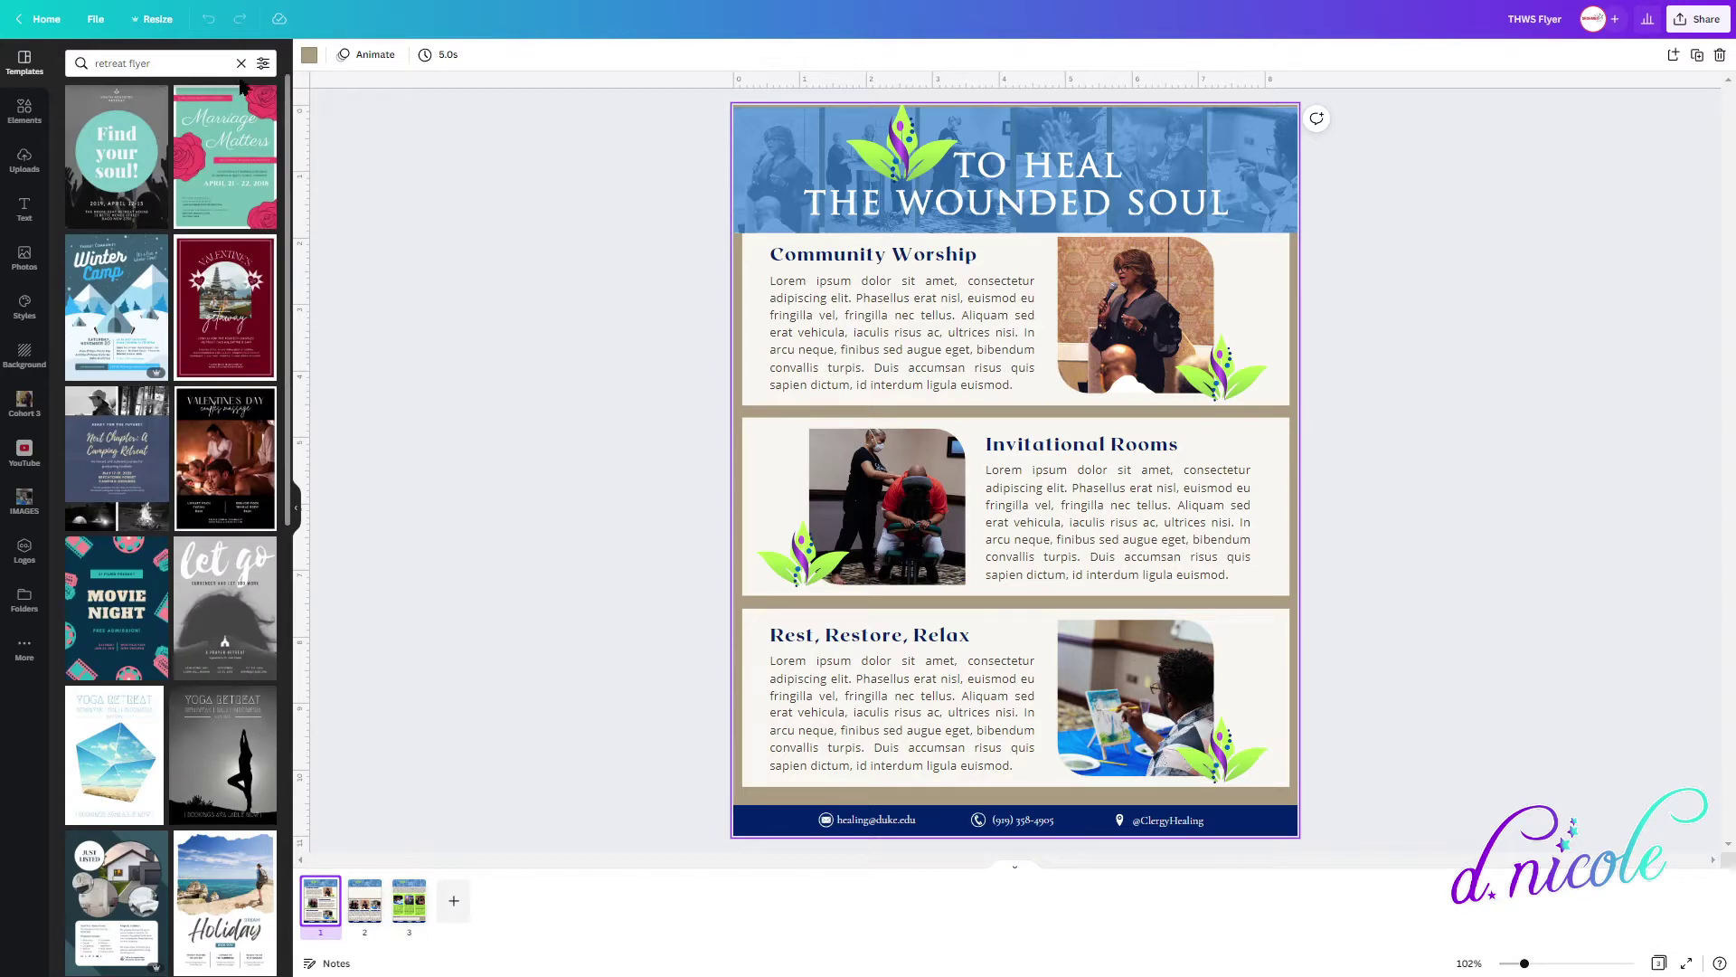
# Clear the template search query to show the default templates and scroll through them.
pyautogui.click(207, 62)
pyautogui.doubleClick(206, 63)
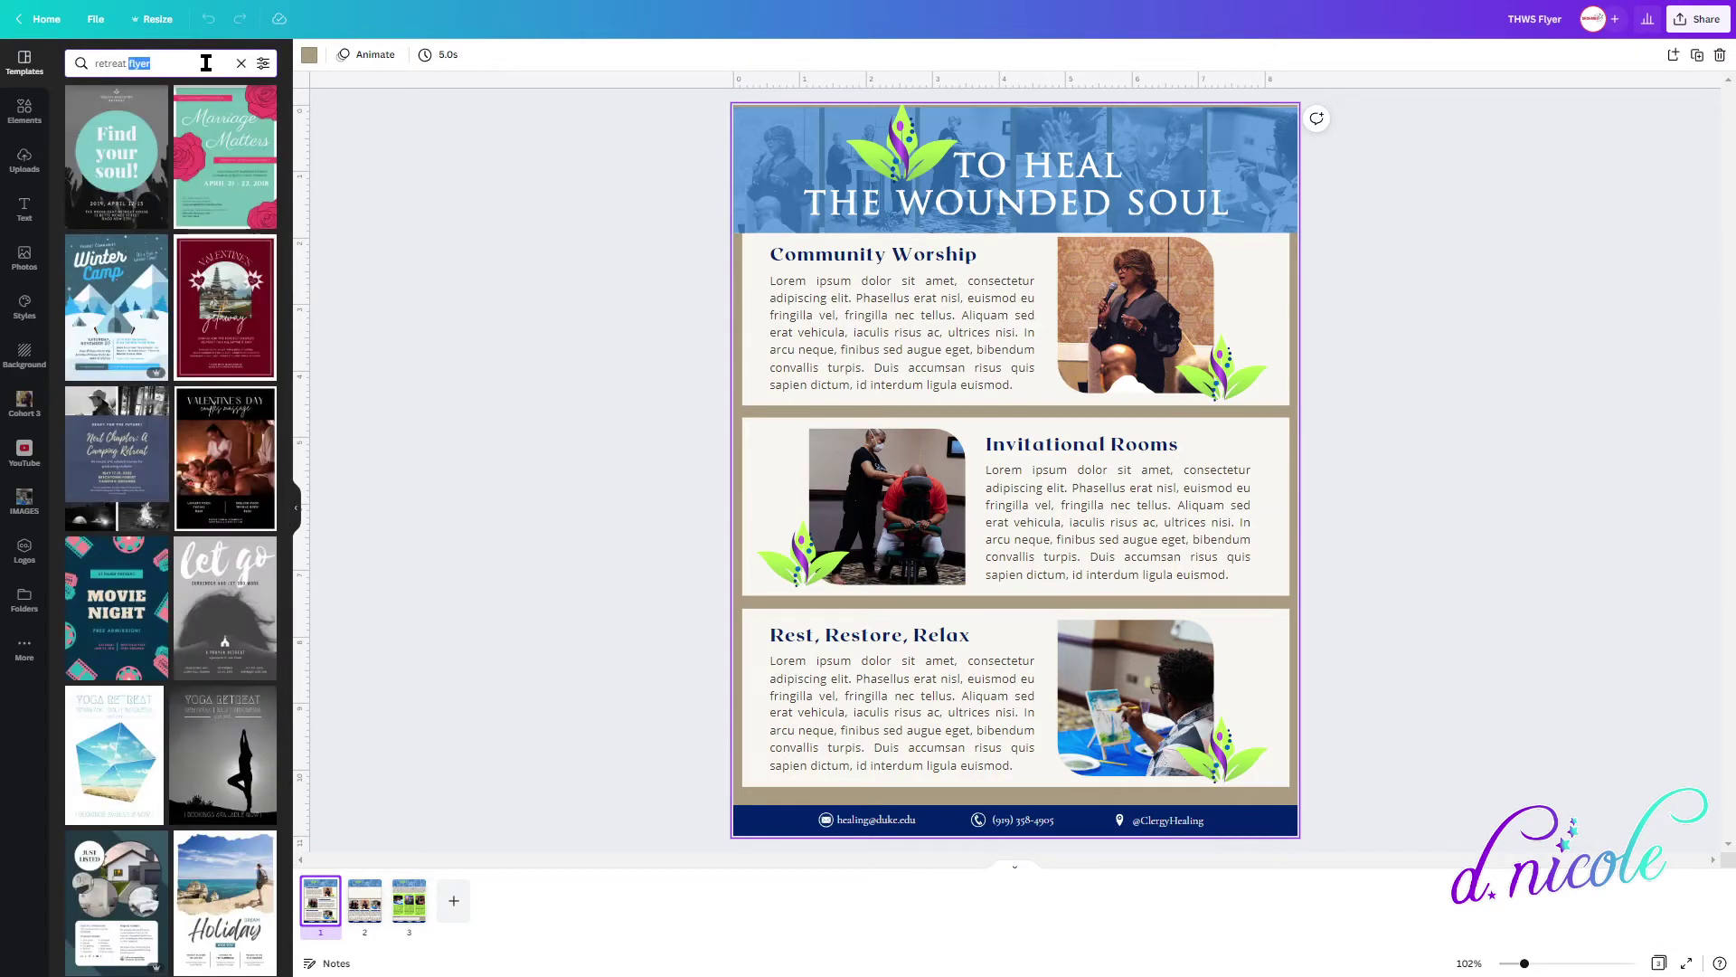
pyautogui.click(117, 64)
pyautogui.click(240, 64)
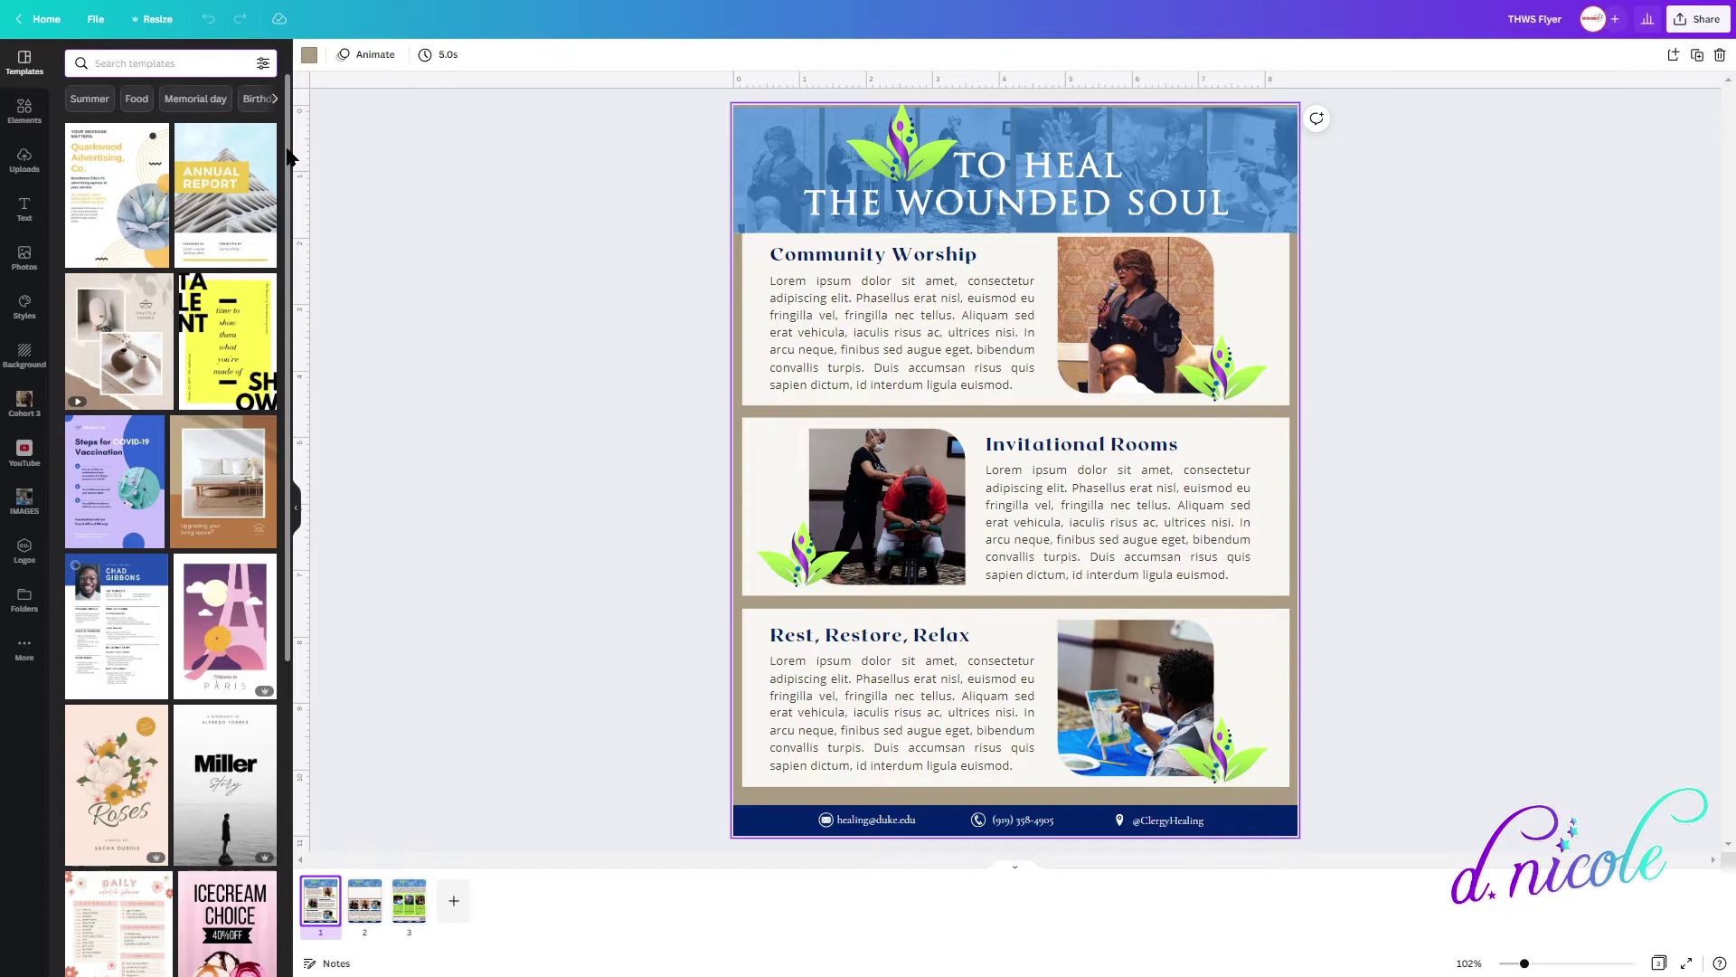
pyautogui.moveTo(287, 157); pyautogui.dragTo(266, 646)
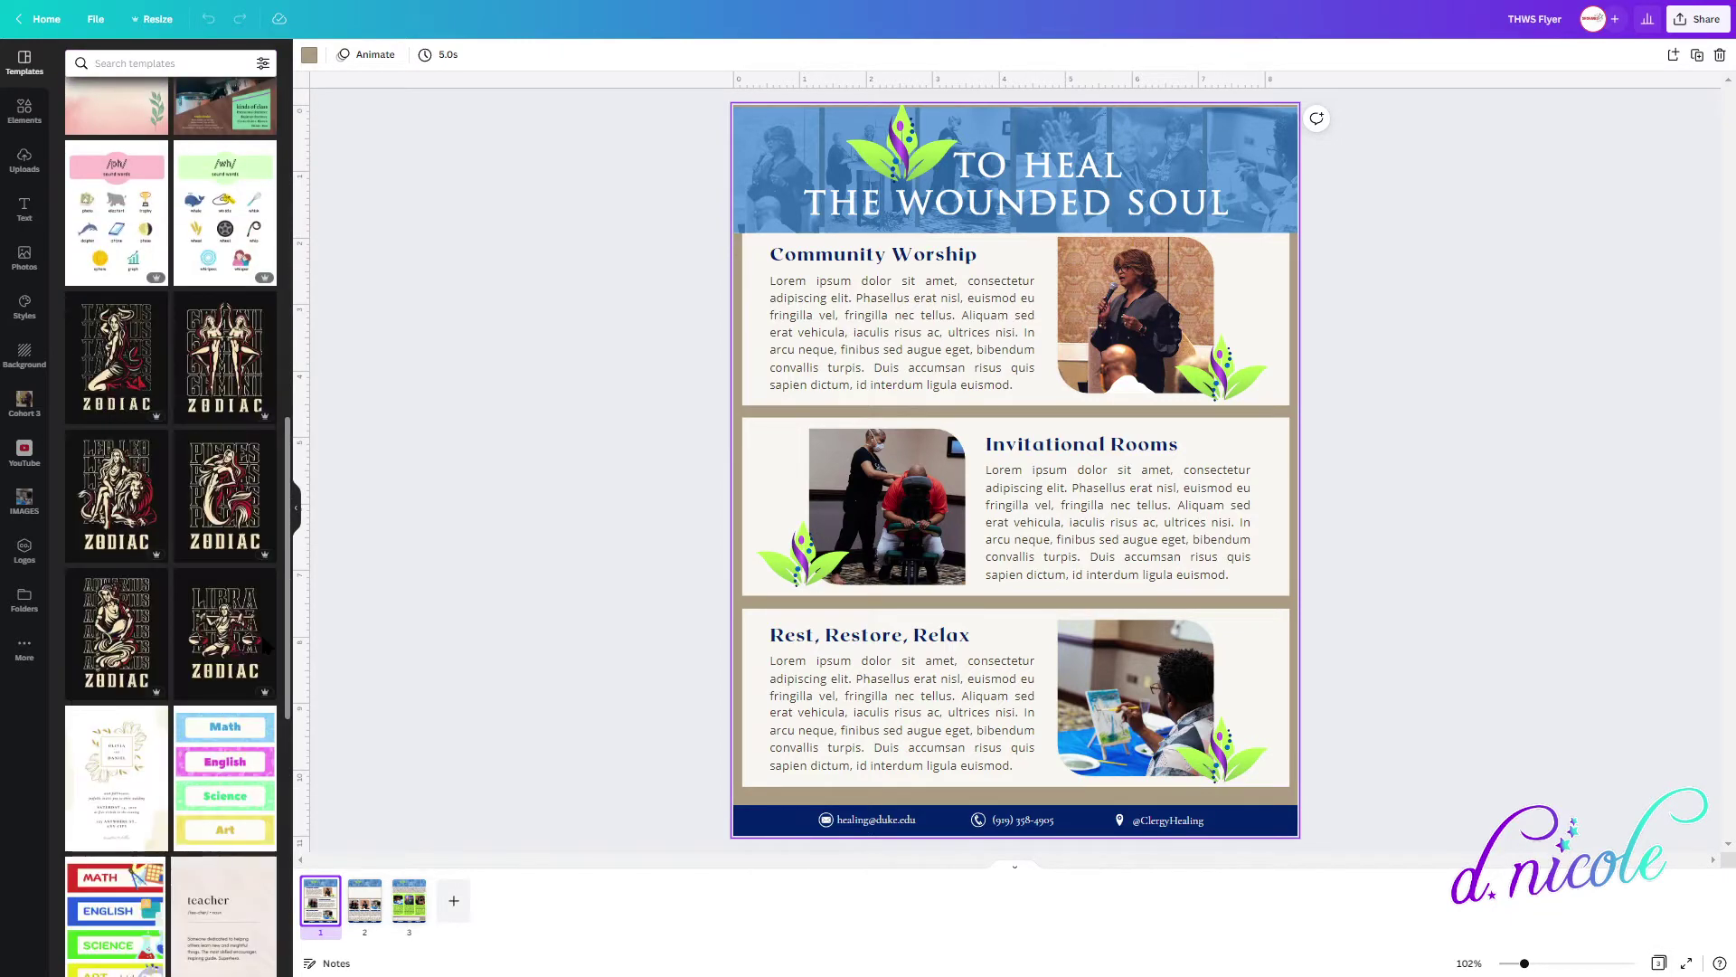
pyautogui.scroll(-10, 266, 644)
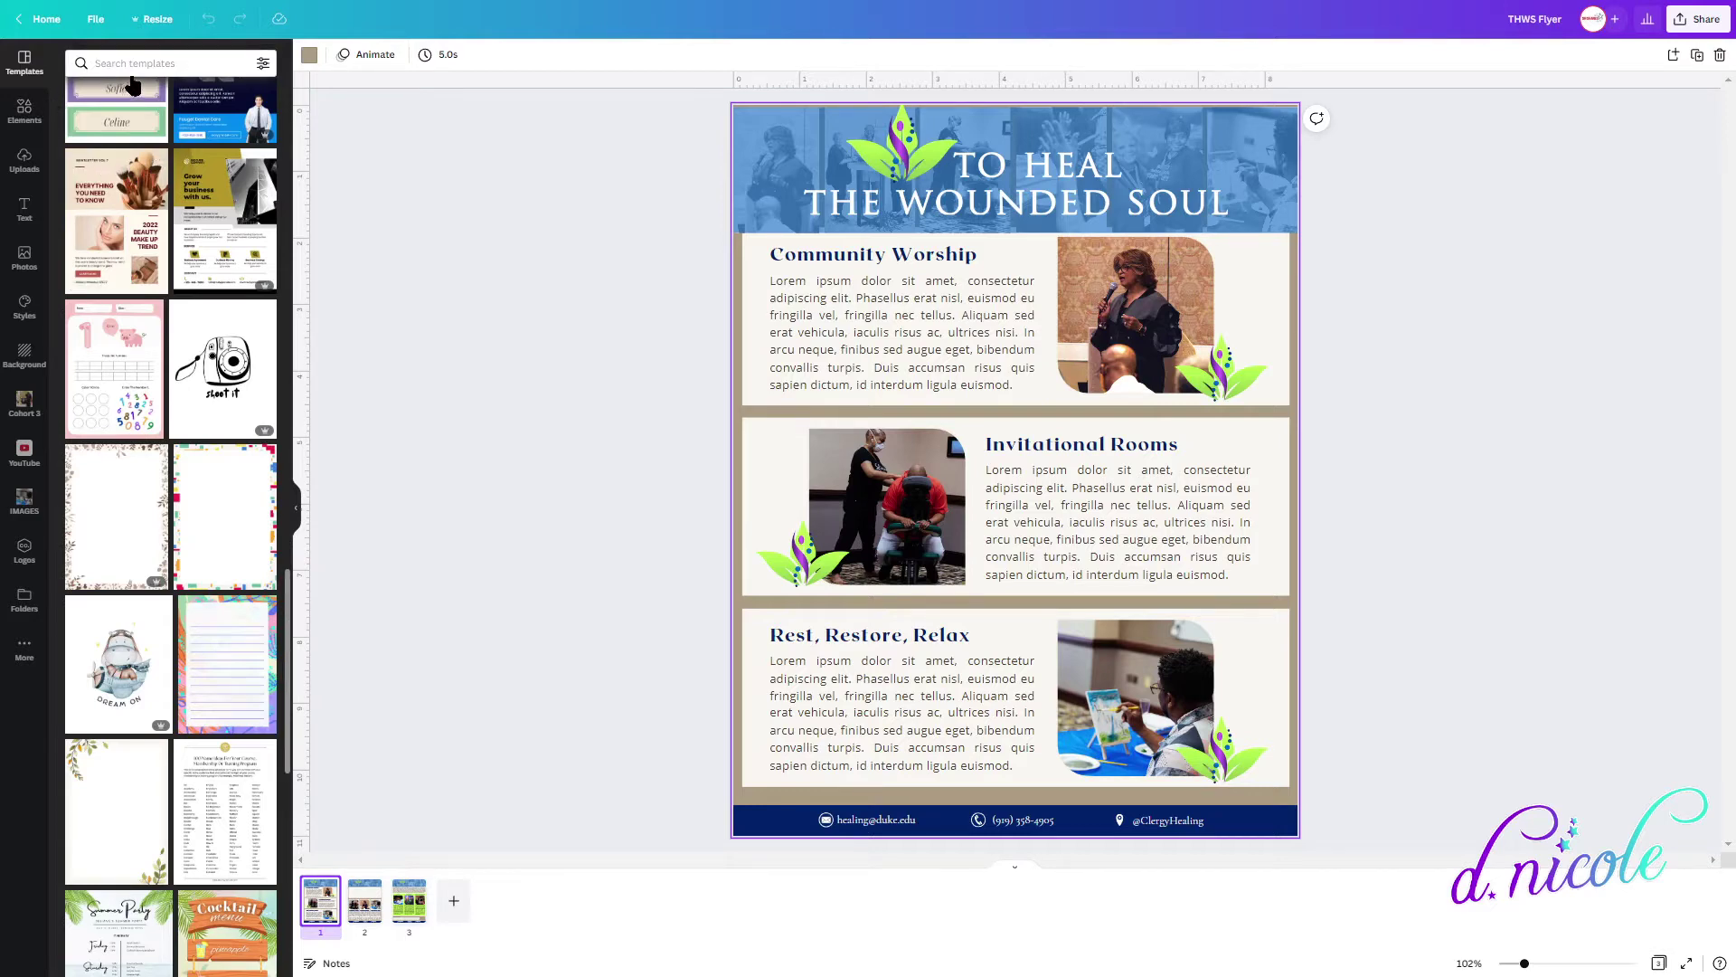
# Rerun 'retreat flyer' from recent searches and scroll down the template results.
pyautogui.click(269, 67)
pyautogui.click(177, 65)
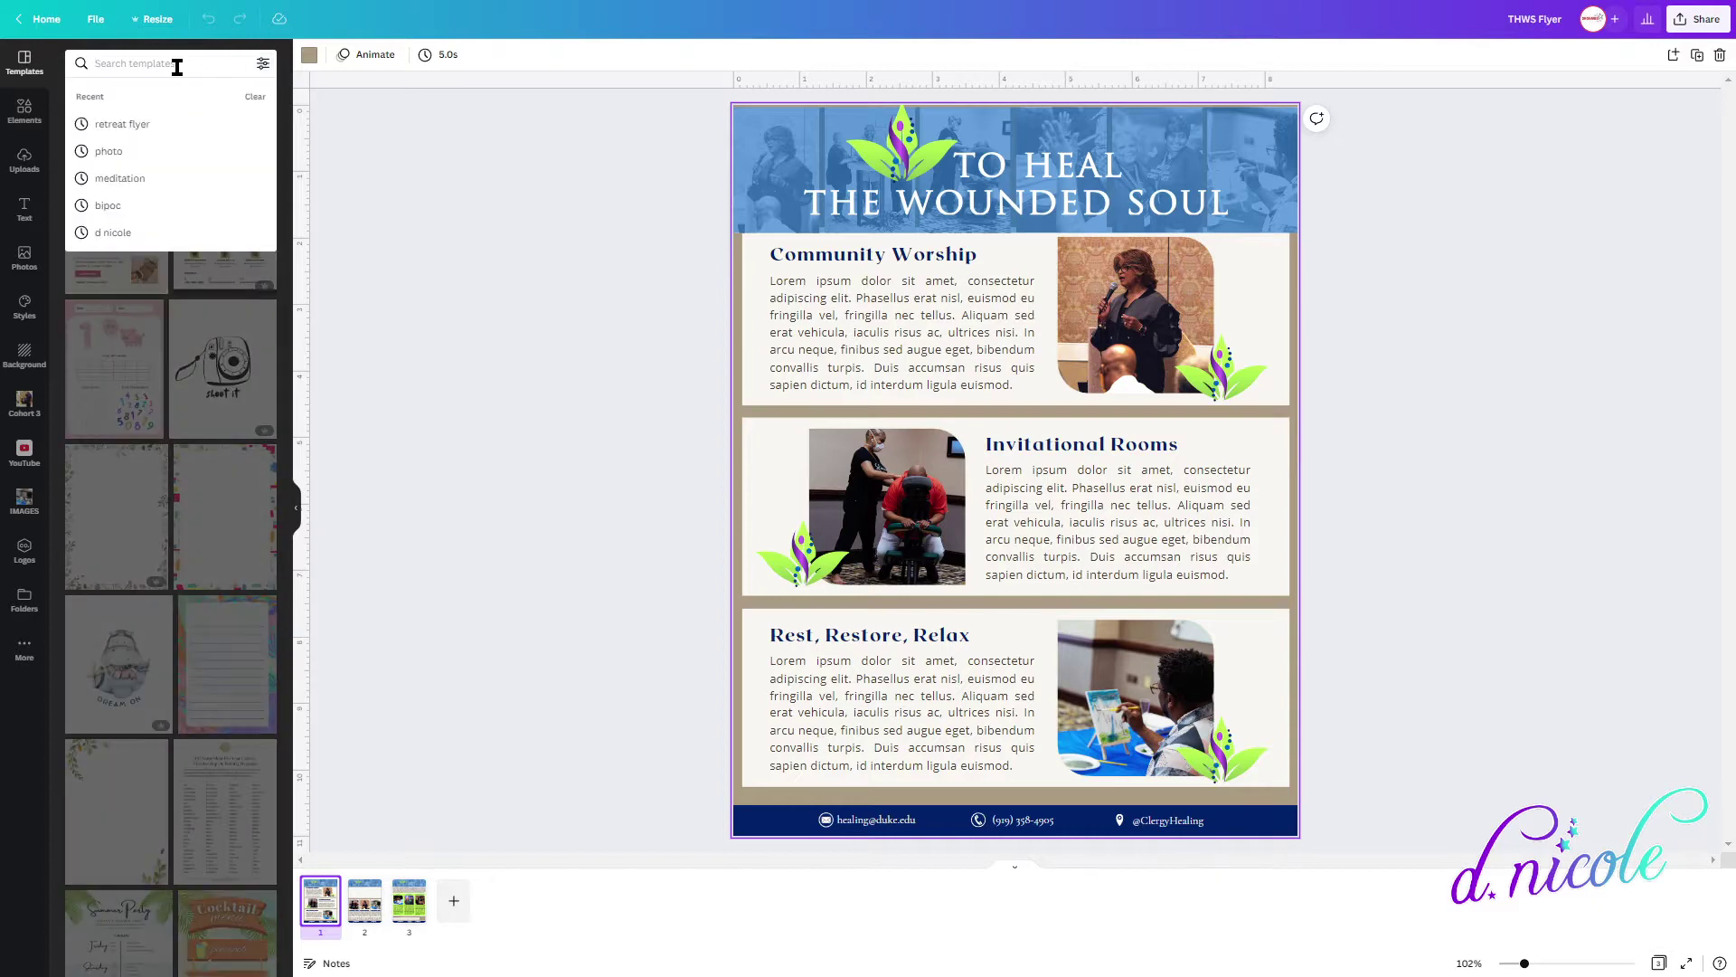
pyautogui.click(138, 122)
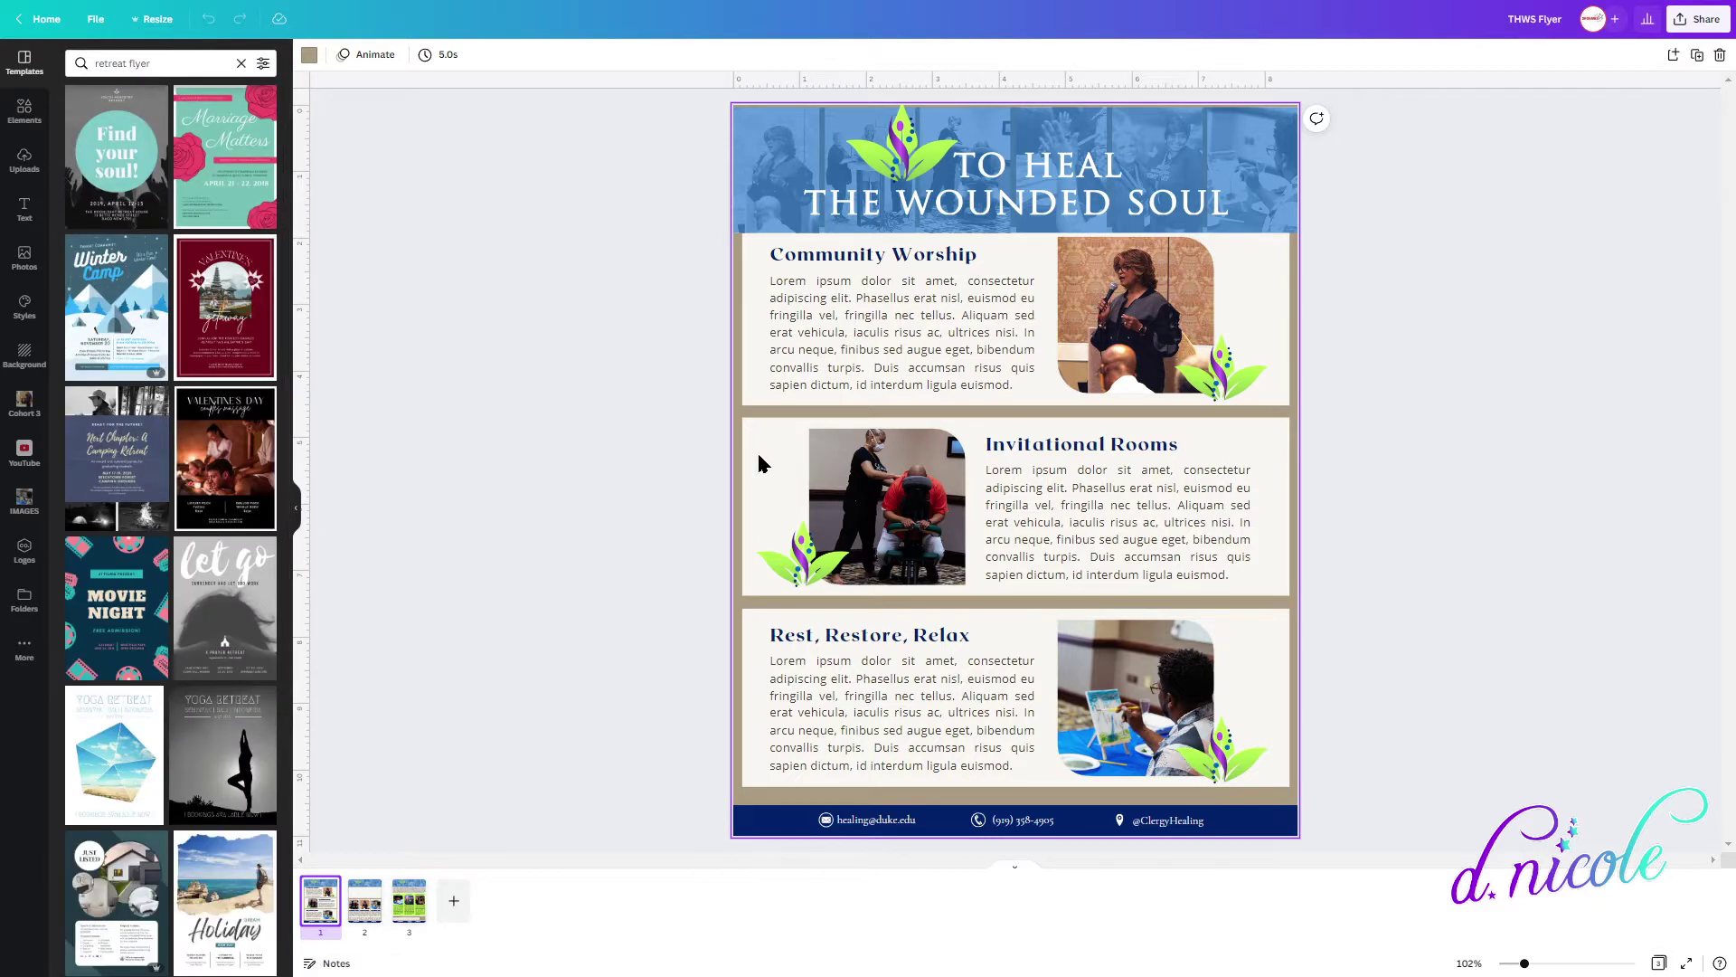
pyautogui.scroll(-8, 253, 818)
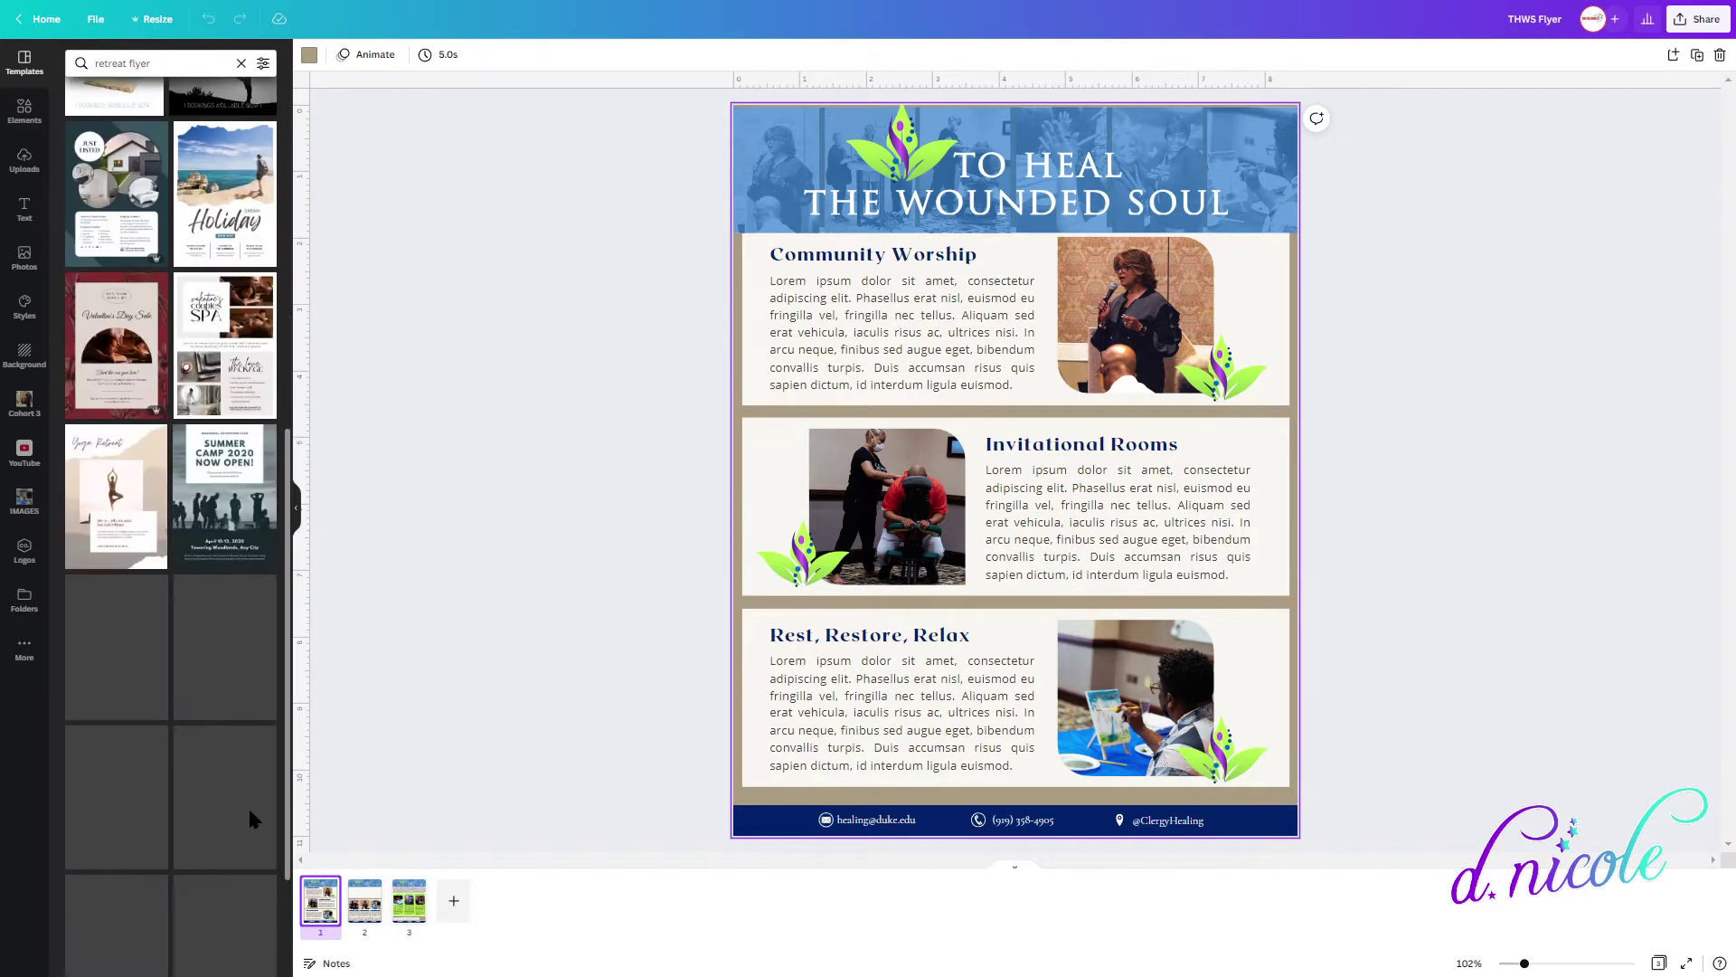
pyautogui.scroll(-2, 250, 818)
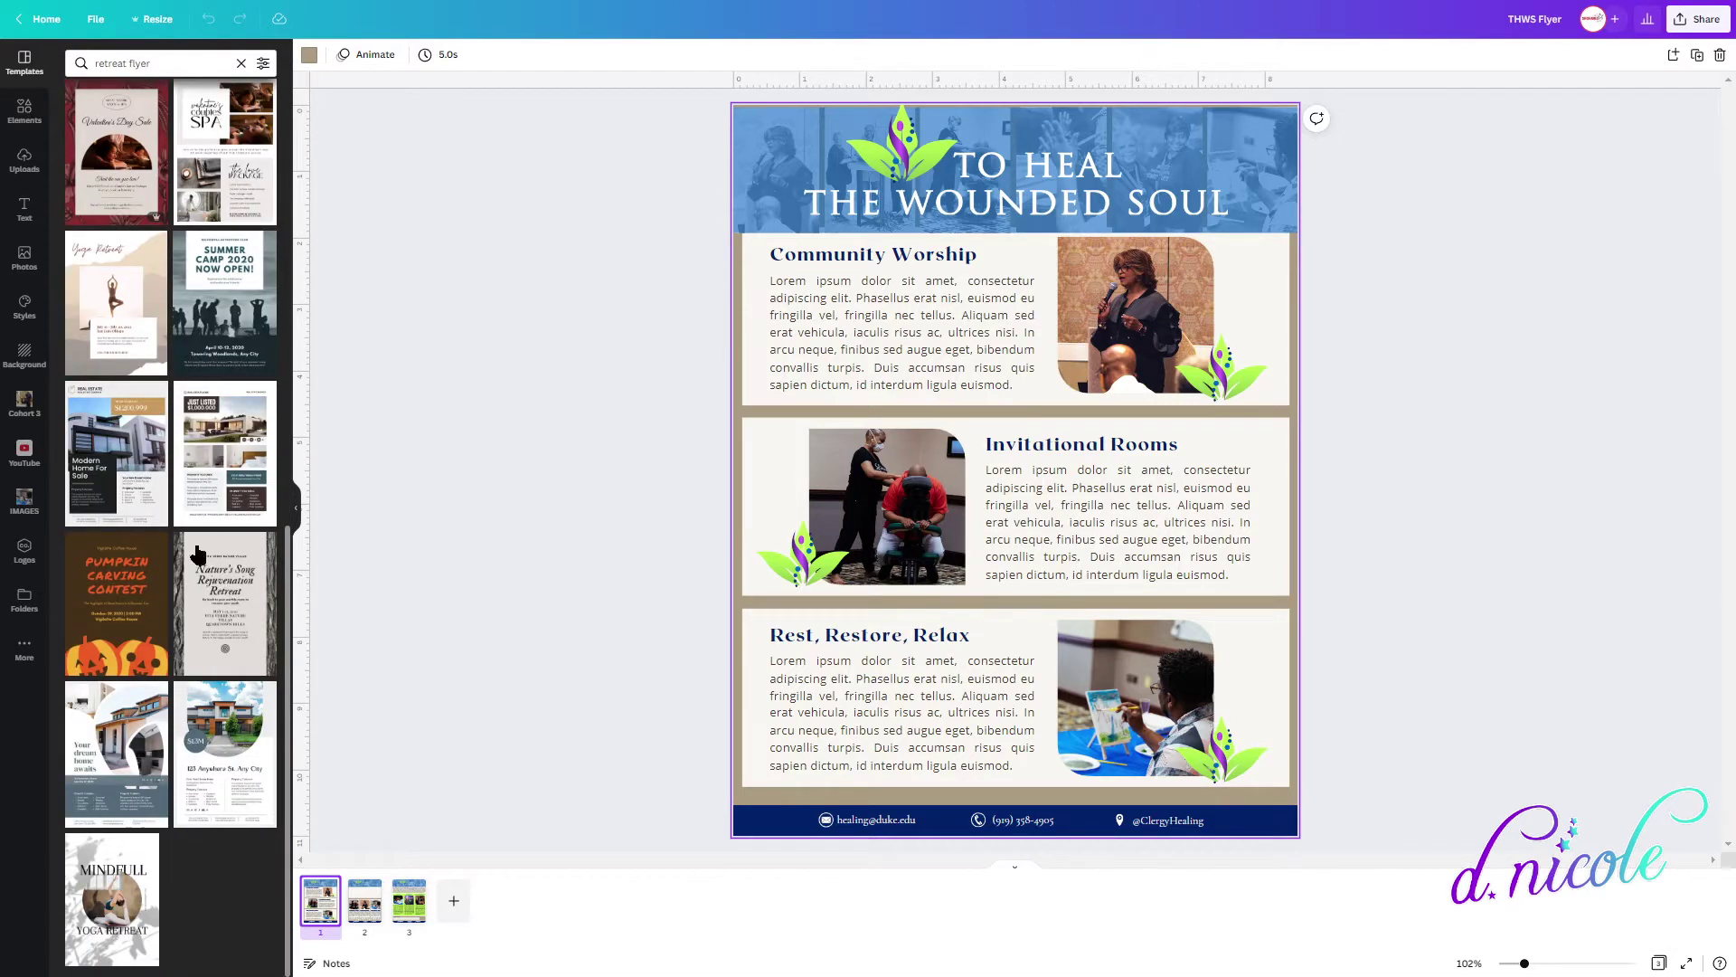
# Change the template query from 'retreat flyer' to 'retreat' and scroll through the results.
pyautogui.click(142, 62)
pyautogui.press('BackSpace')
pyautogui.press('BackSpace')
pyautogui.press('BackSpace')
pyautogui.press('BackSpace')
pyautogui.press('BackSpace')
pyautogui.press('BackSpace')
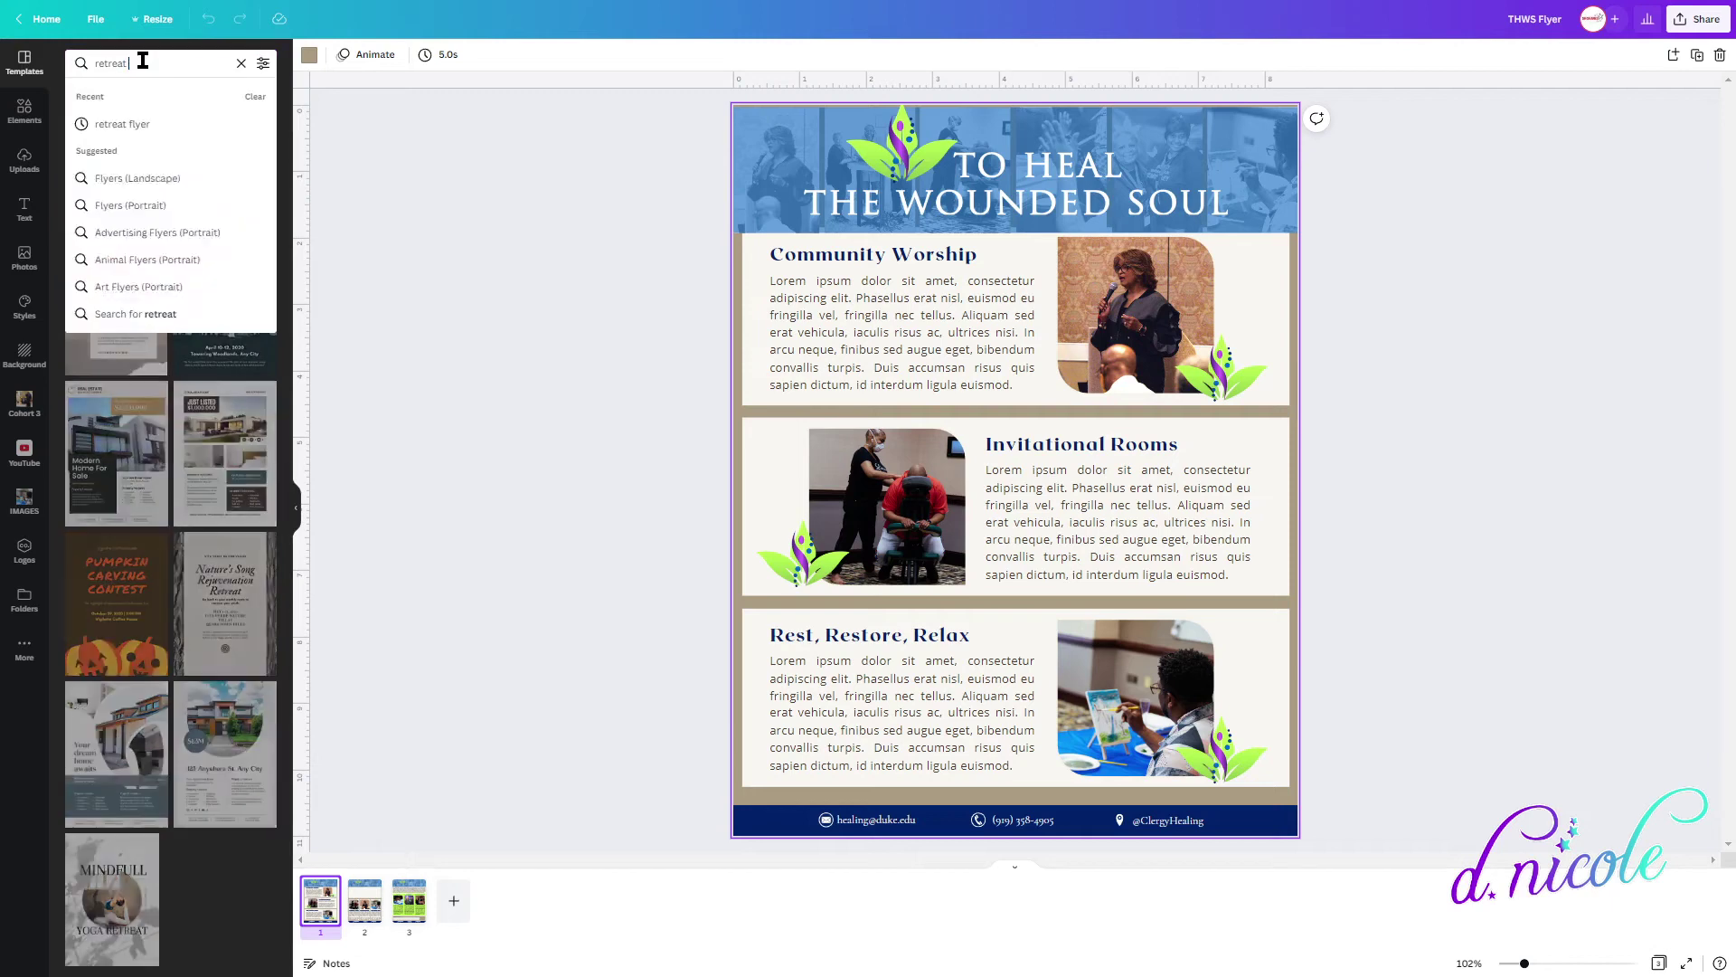
pyautogui.press('Return')
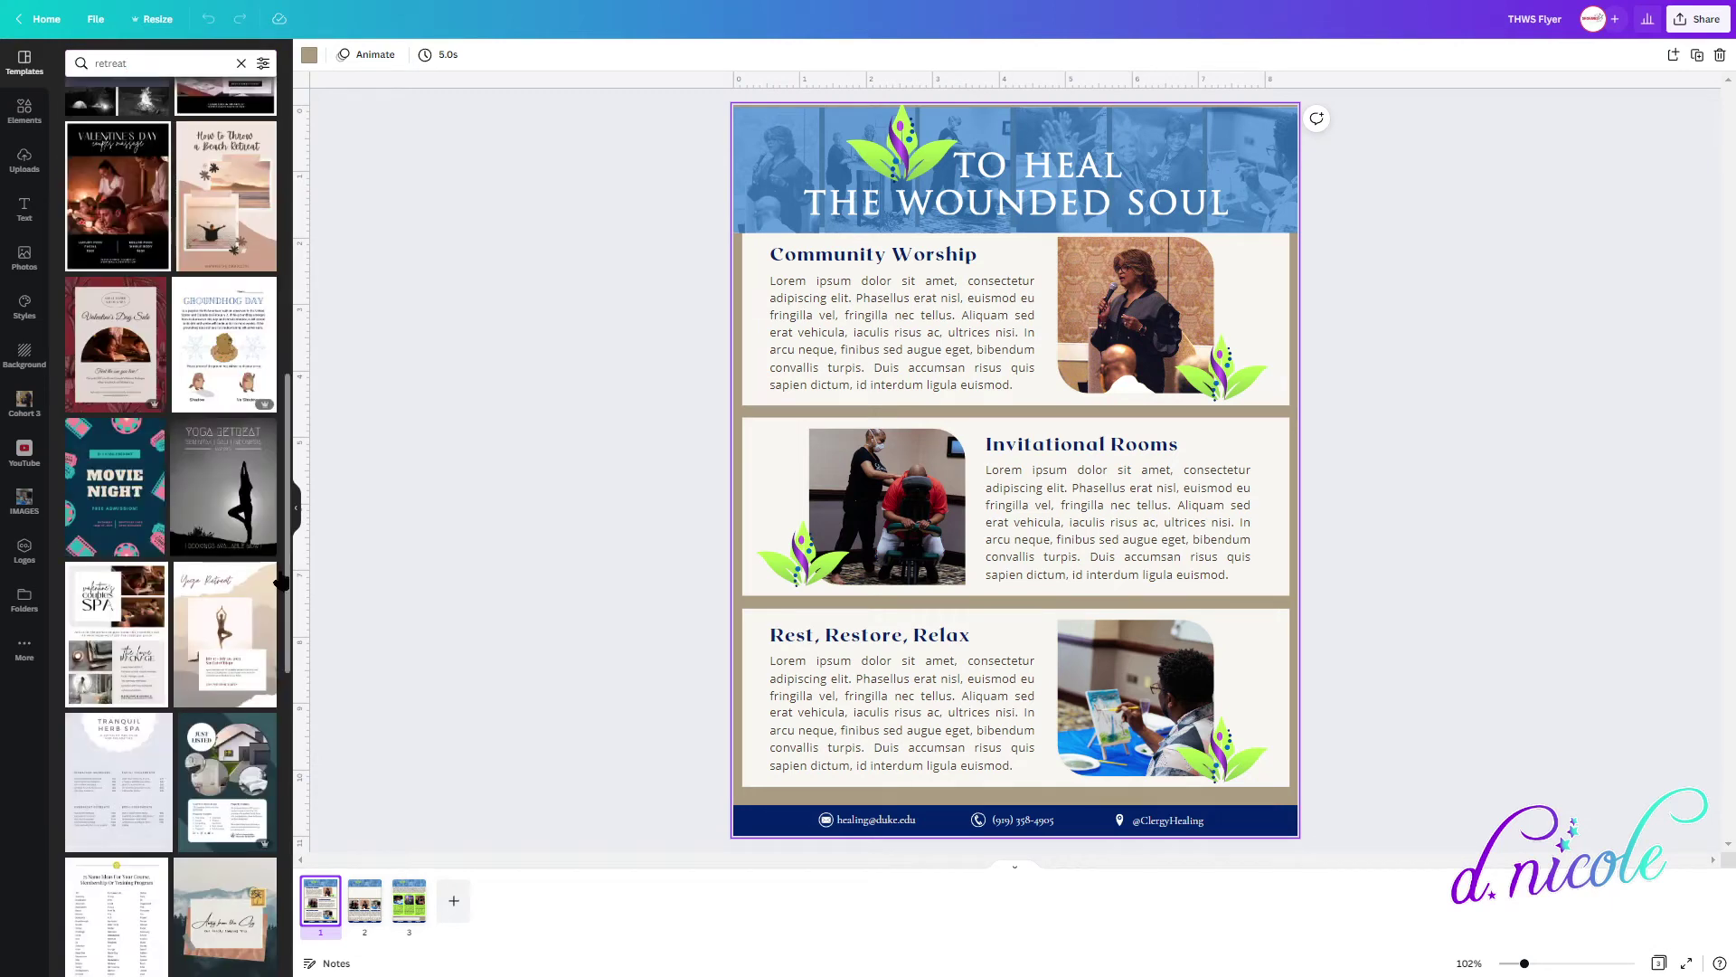
pyautogui.scroll(-10, 286, 712)
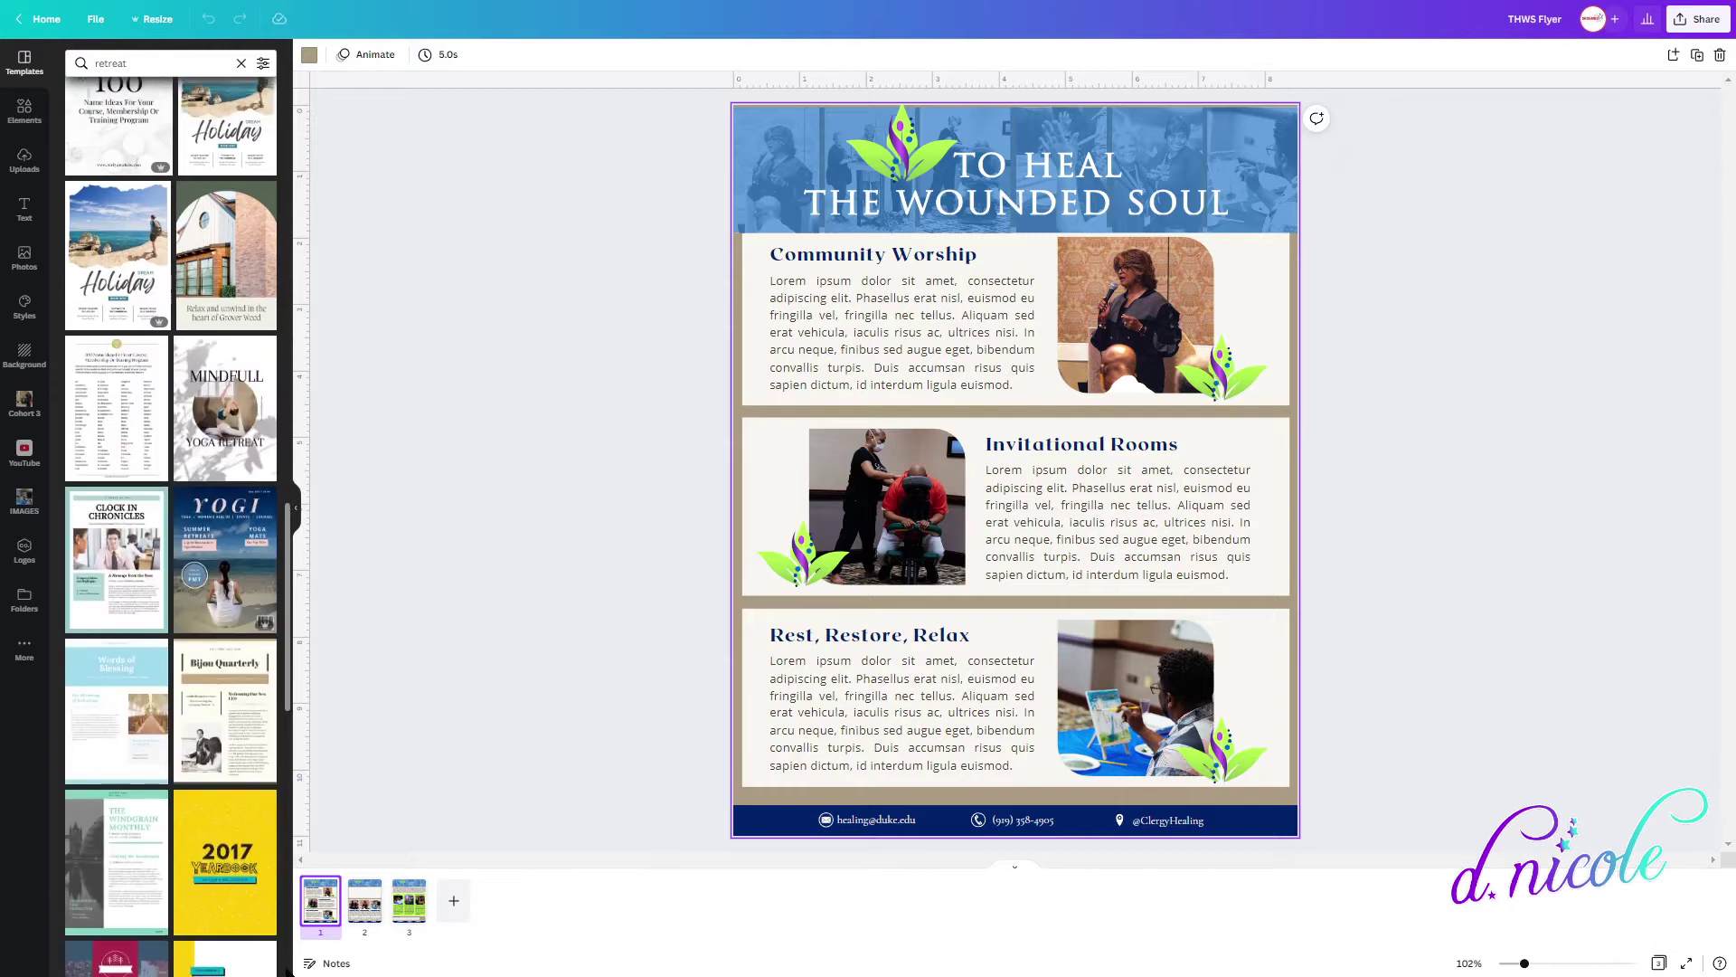
pyautogui.scroll(15, 288, 967)
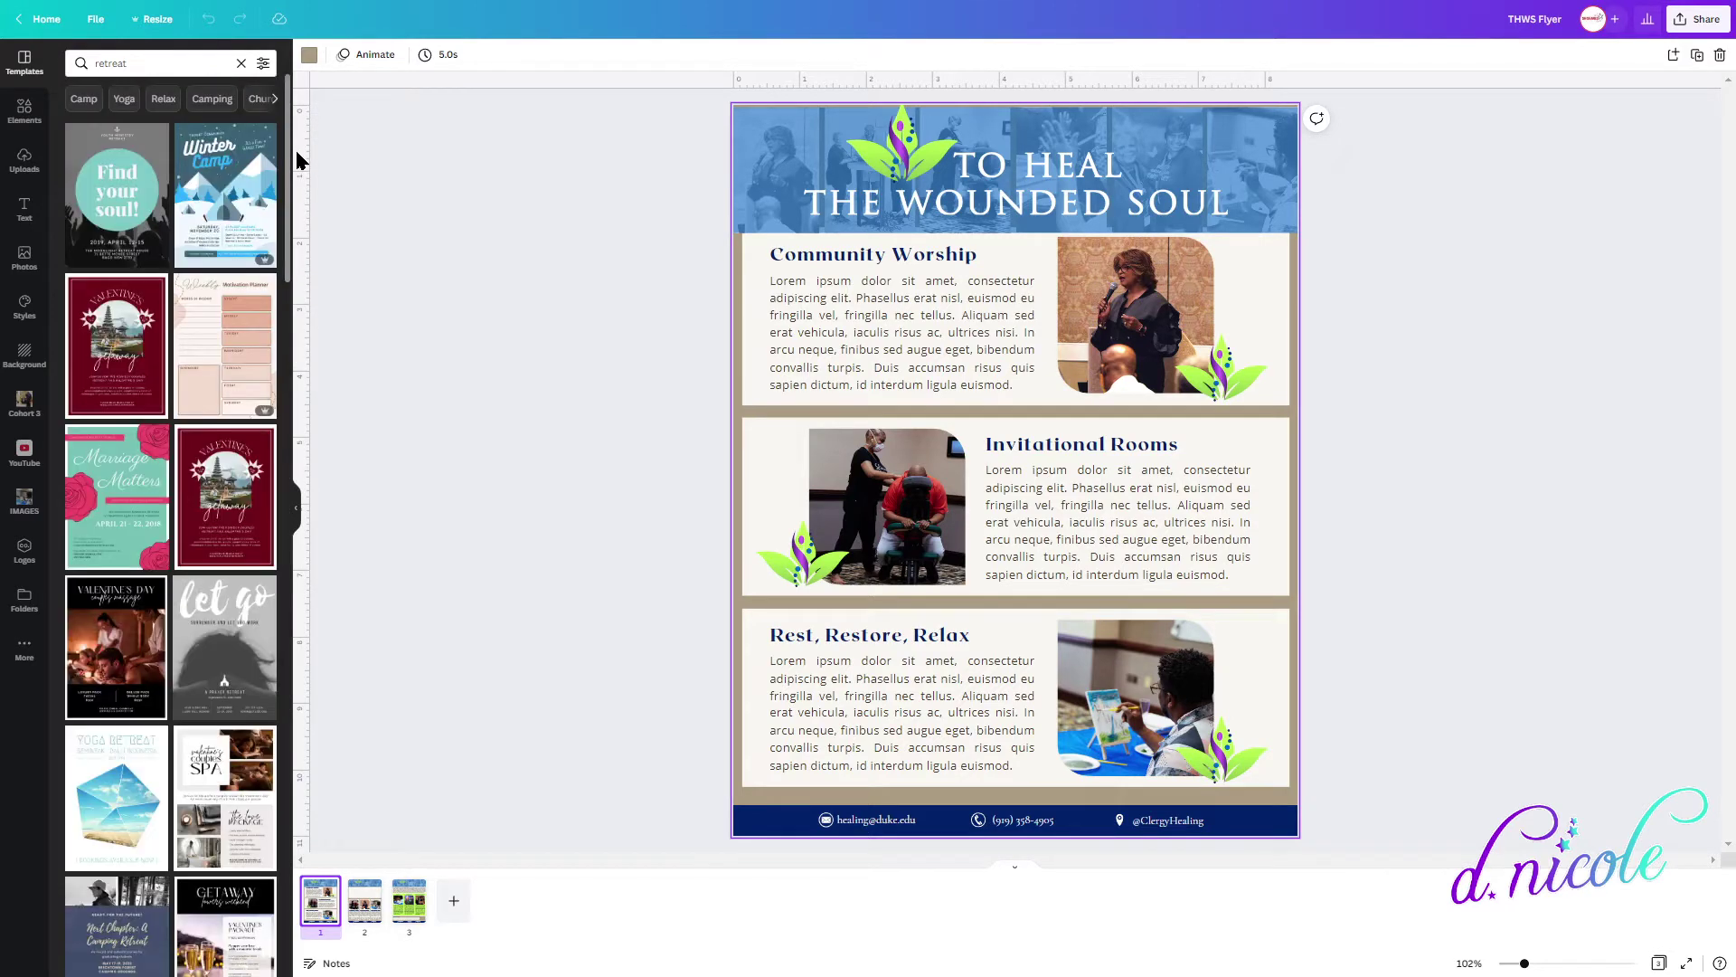
pyautogui.scroll(-6, 279, 434)
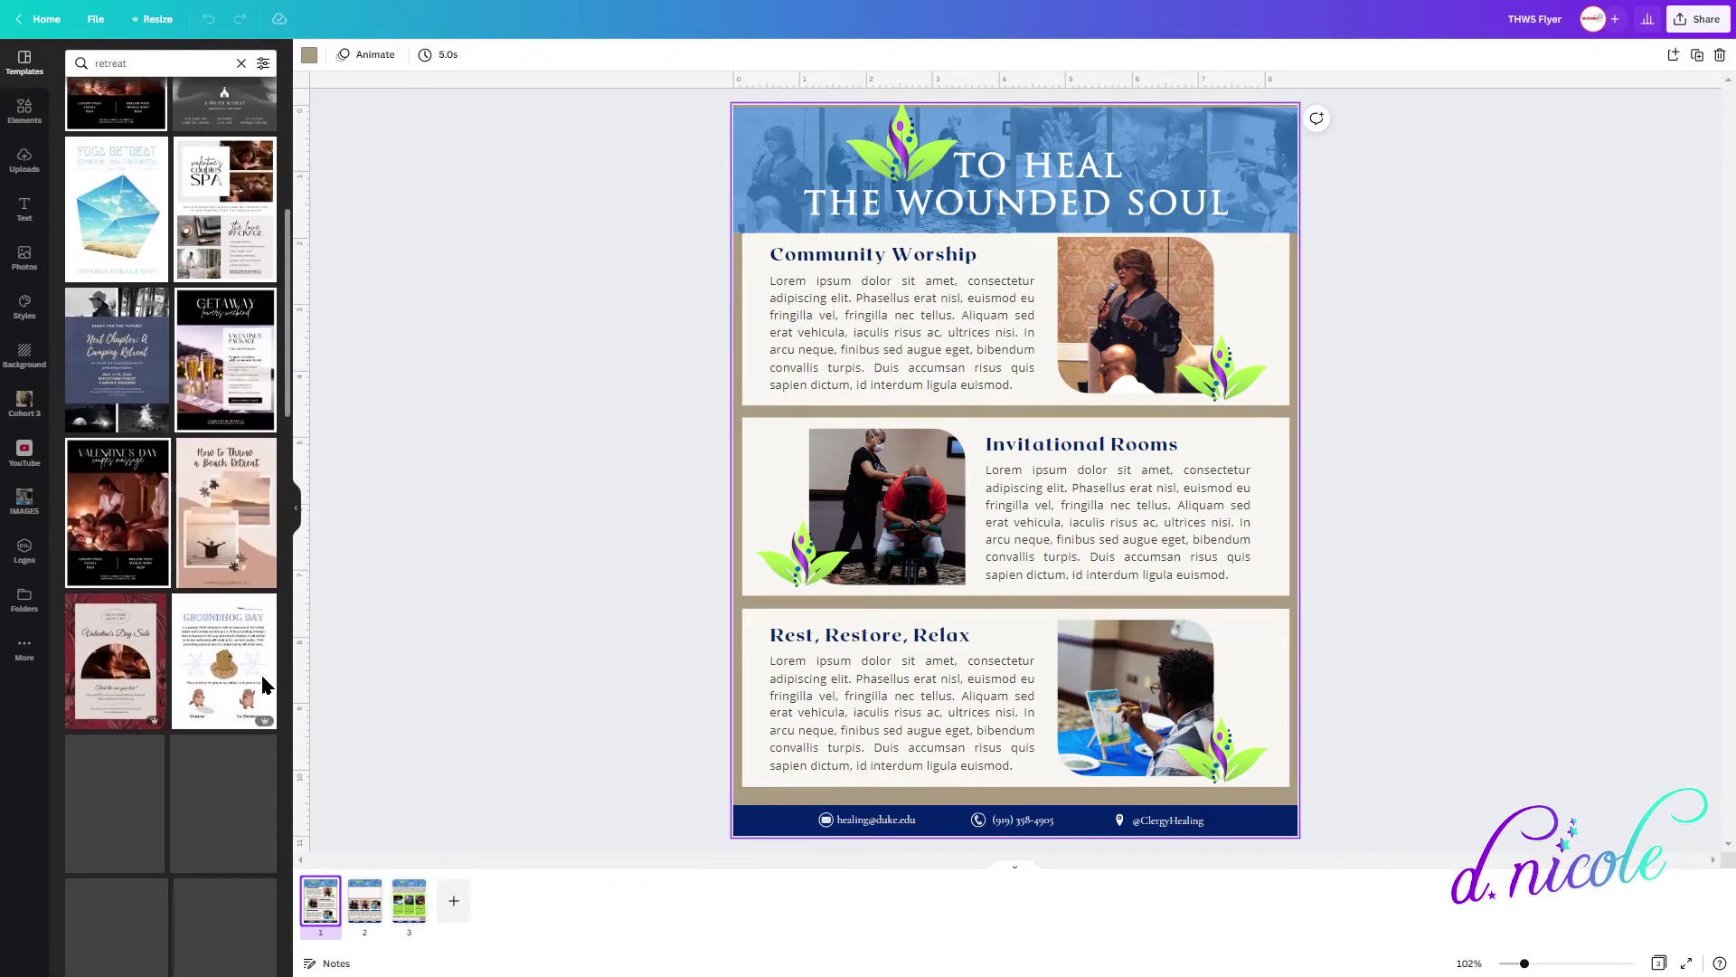
pyautogui.scroll(-1, 267, 685)
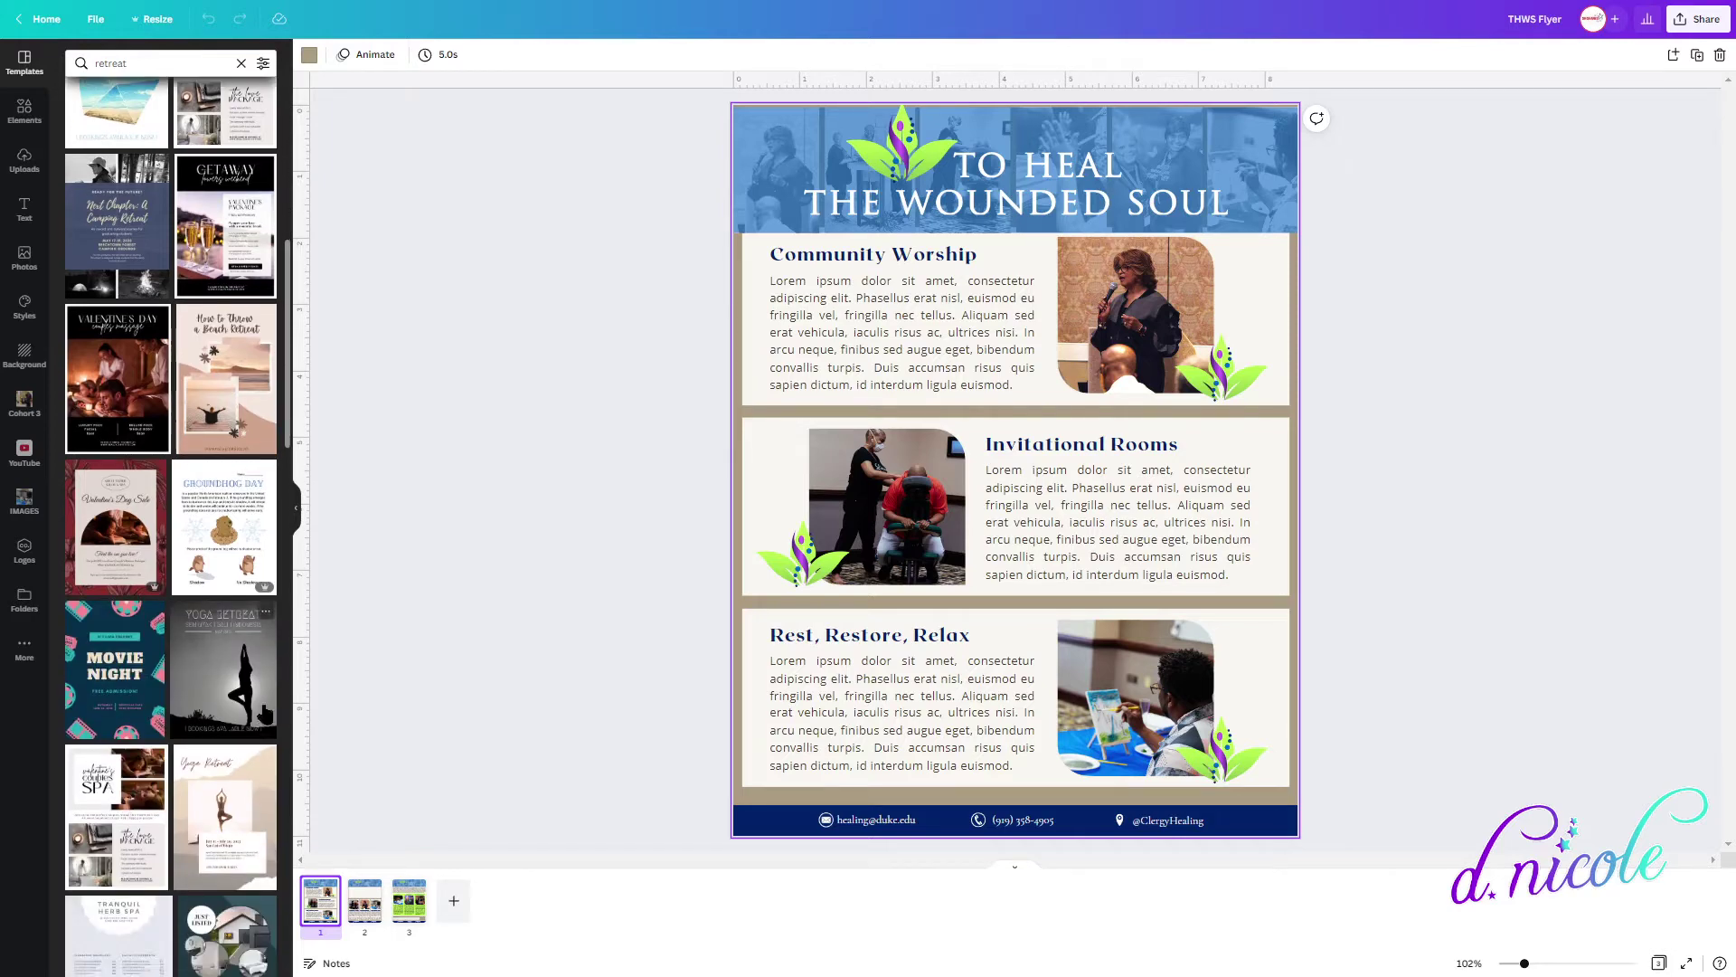
pyautogui.moveTo(289, 402); pyautogui.dragTo(283, 696)
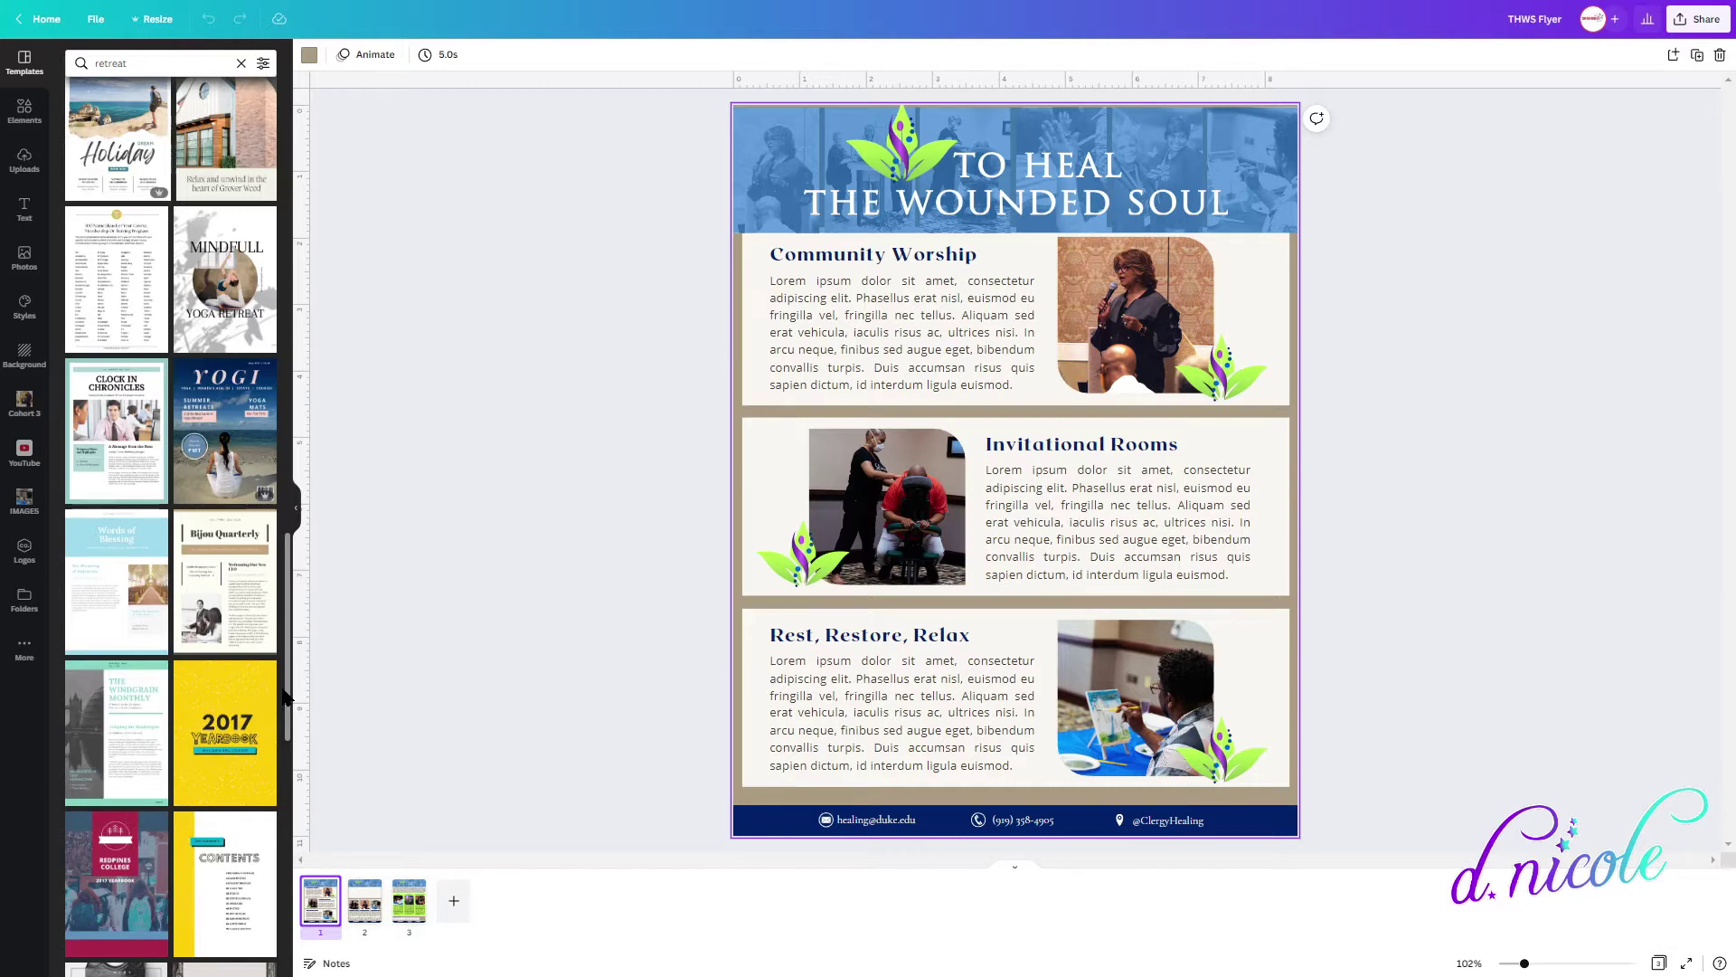
pyautogui.moveTo(285, 696); pyautogui.dragTo(288, 935)
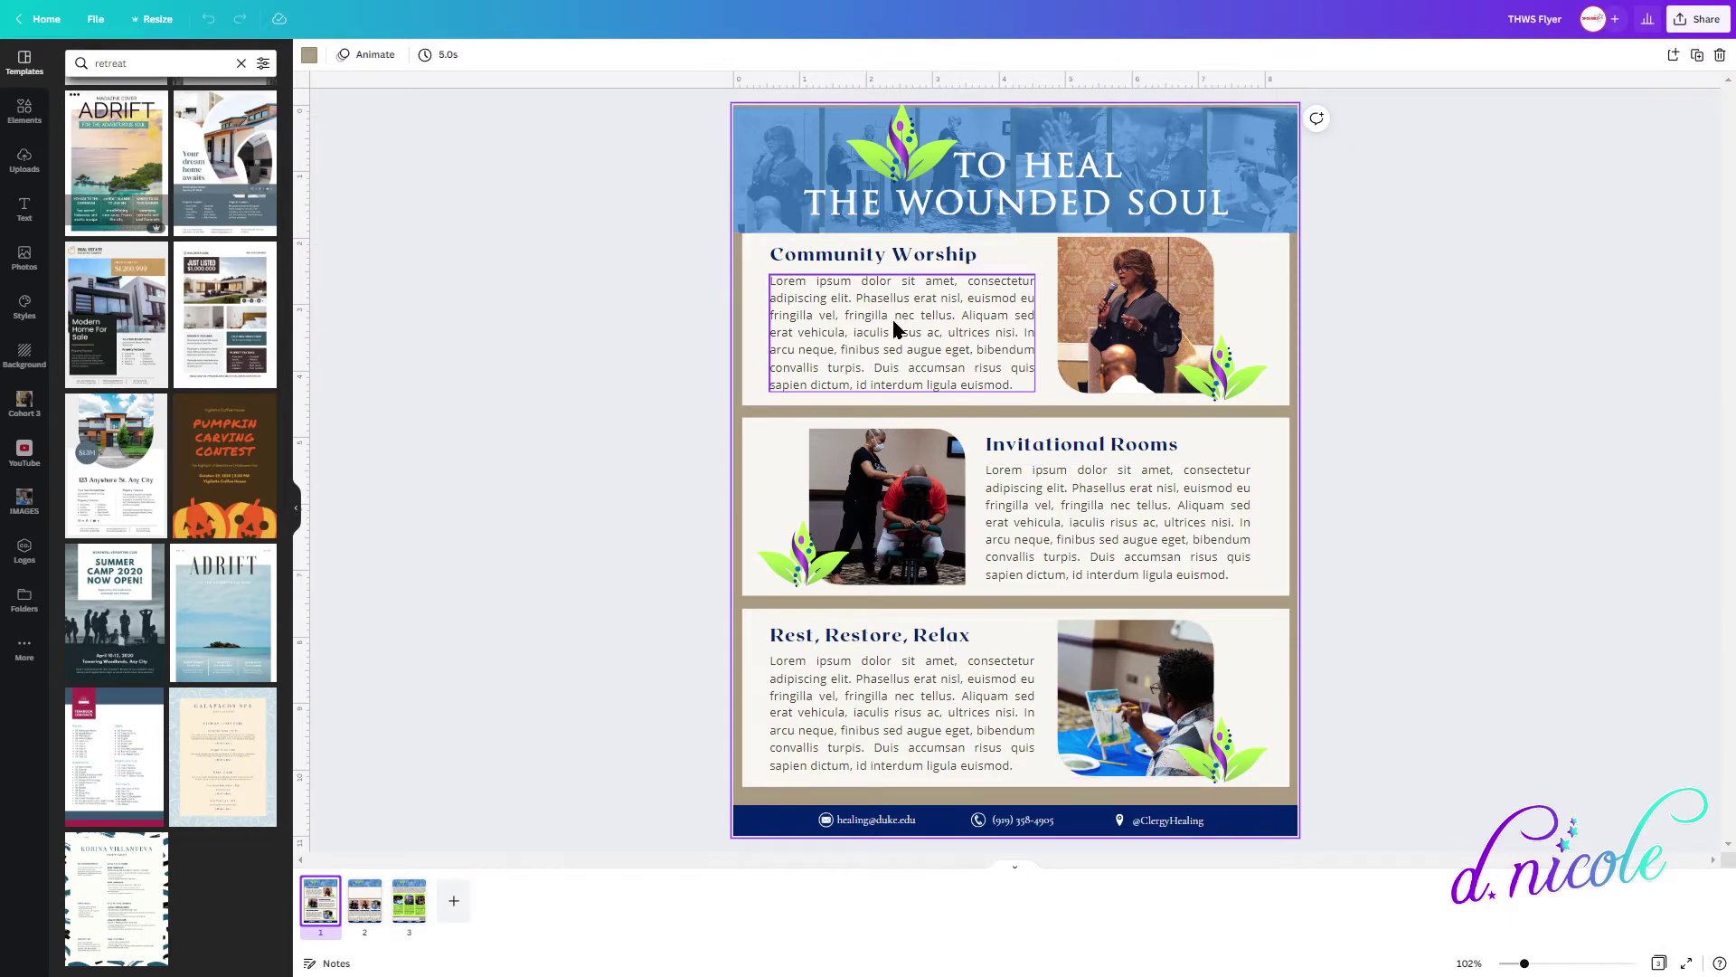
# Select the Community Worship text, close the template results, and switch to page 2.
pyautogui.click(1062, 530)
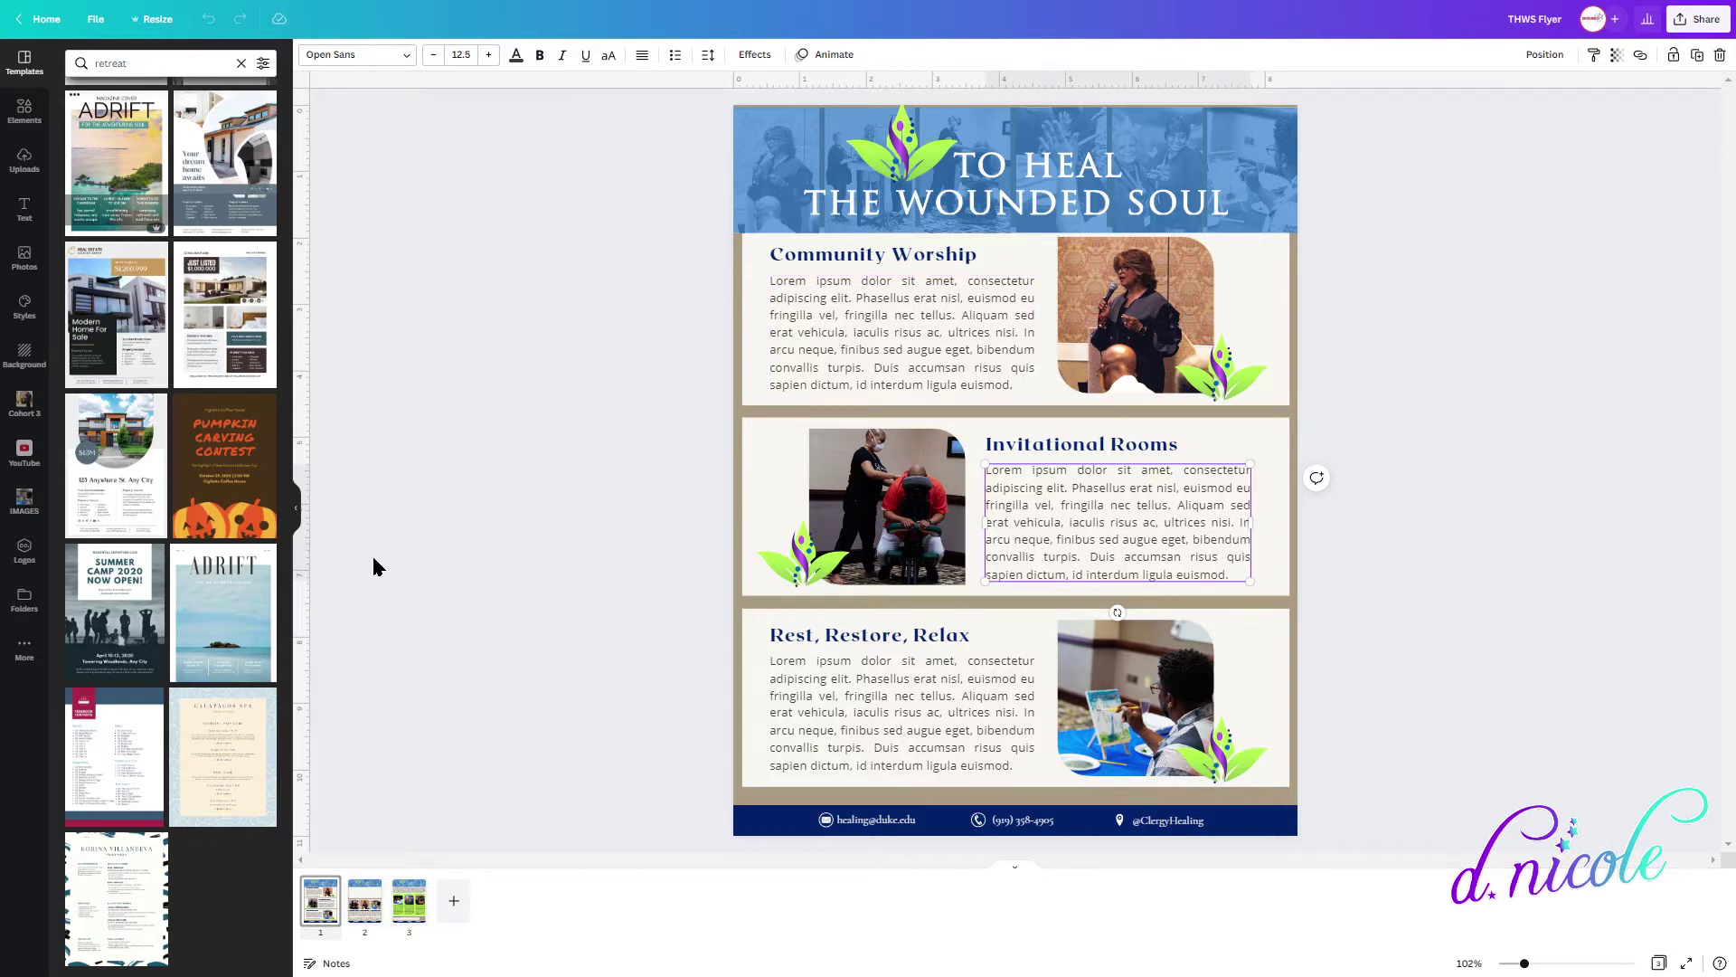
pyautogui.click(298, 515)
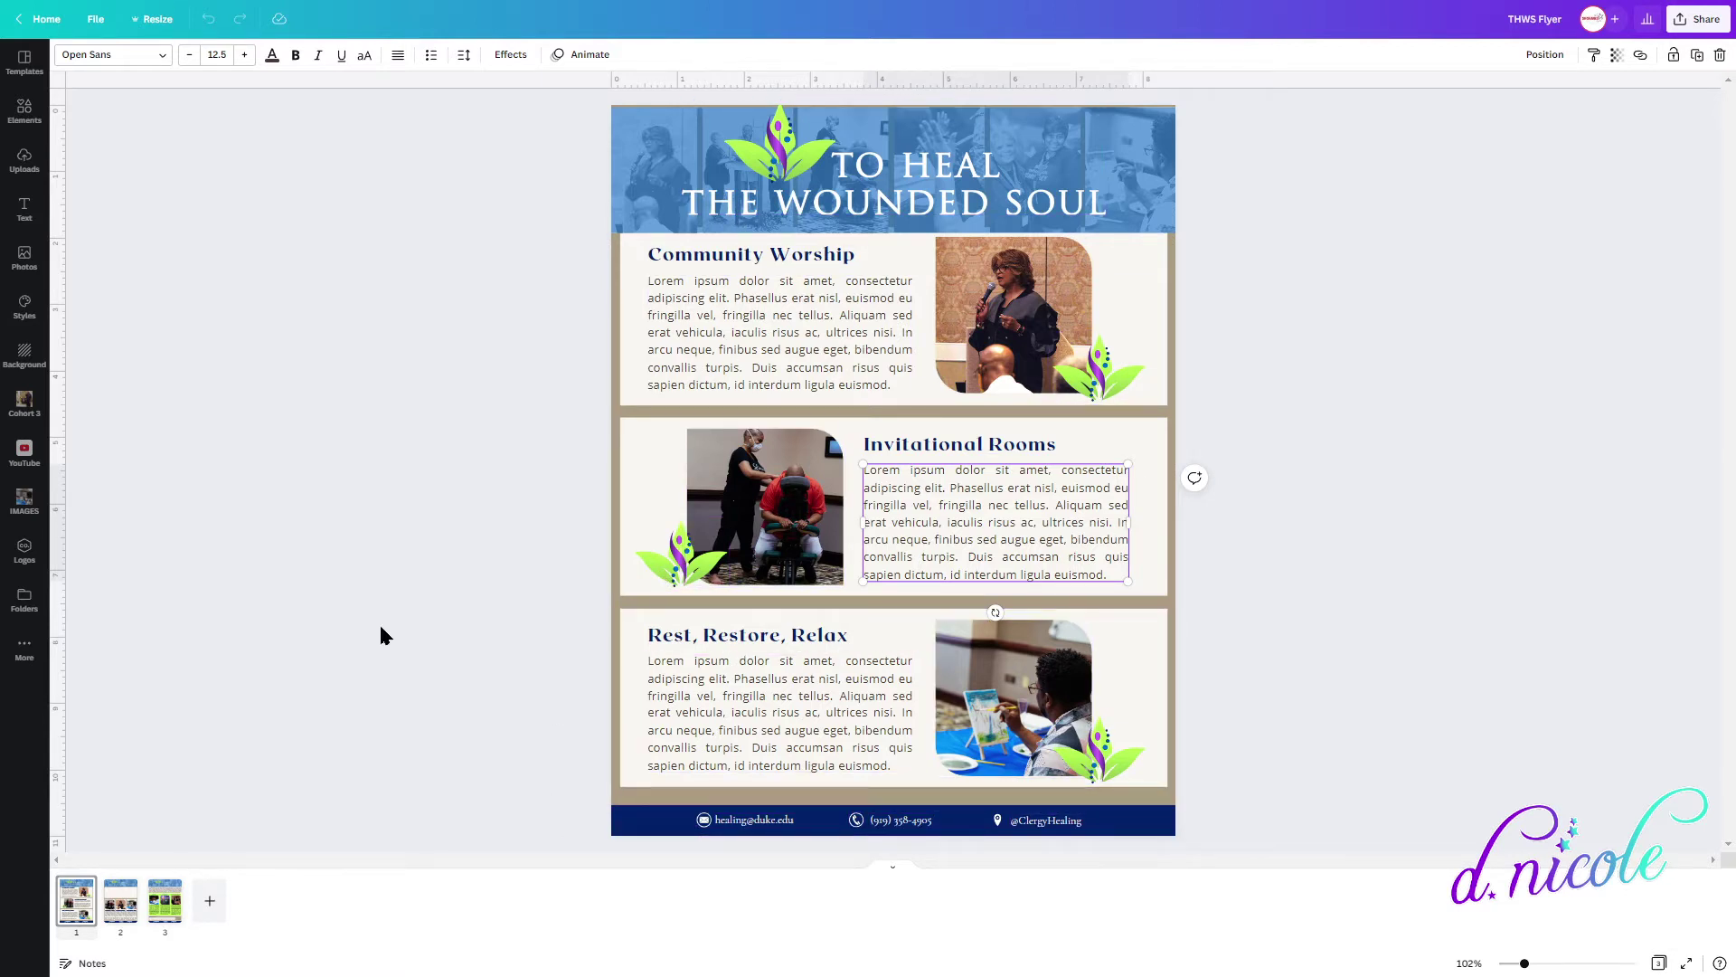
pyautogui.click(136, 907)
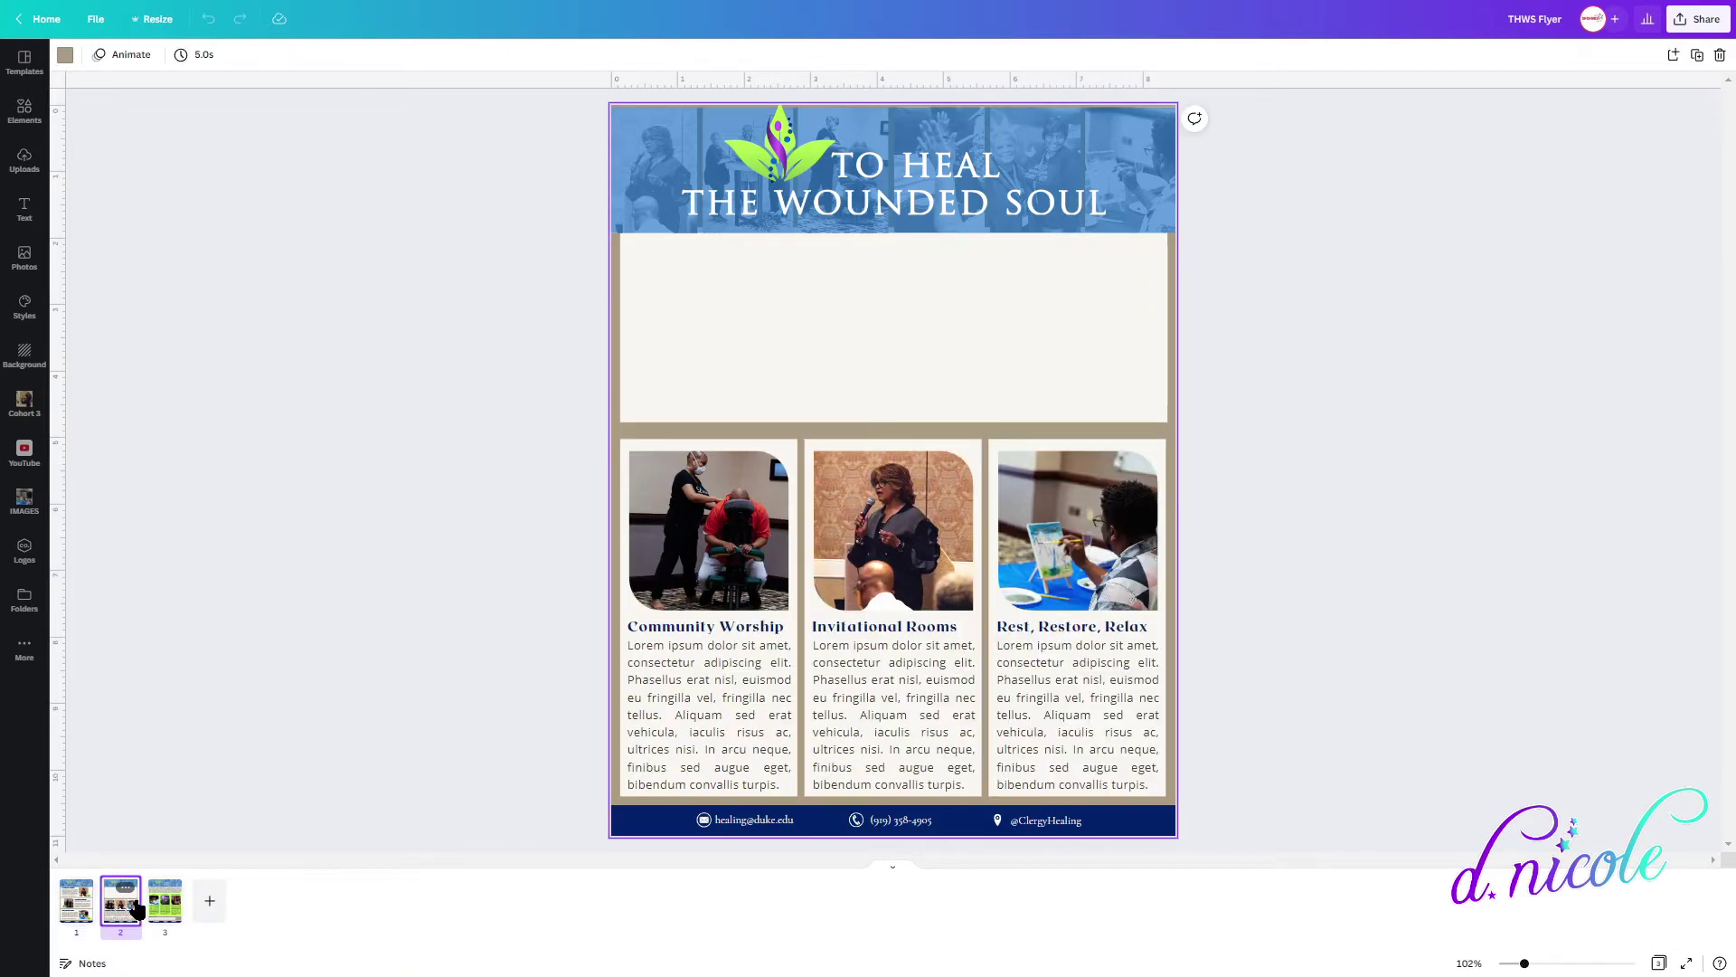
# Step through pages 1 and 2 of the flyer, ending on page 3.
pyautogui.click(86, 910)
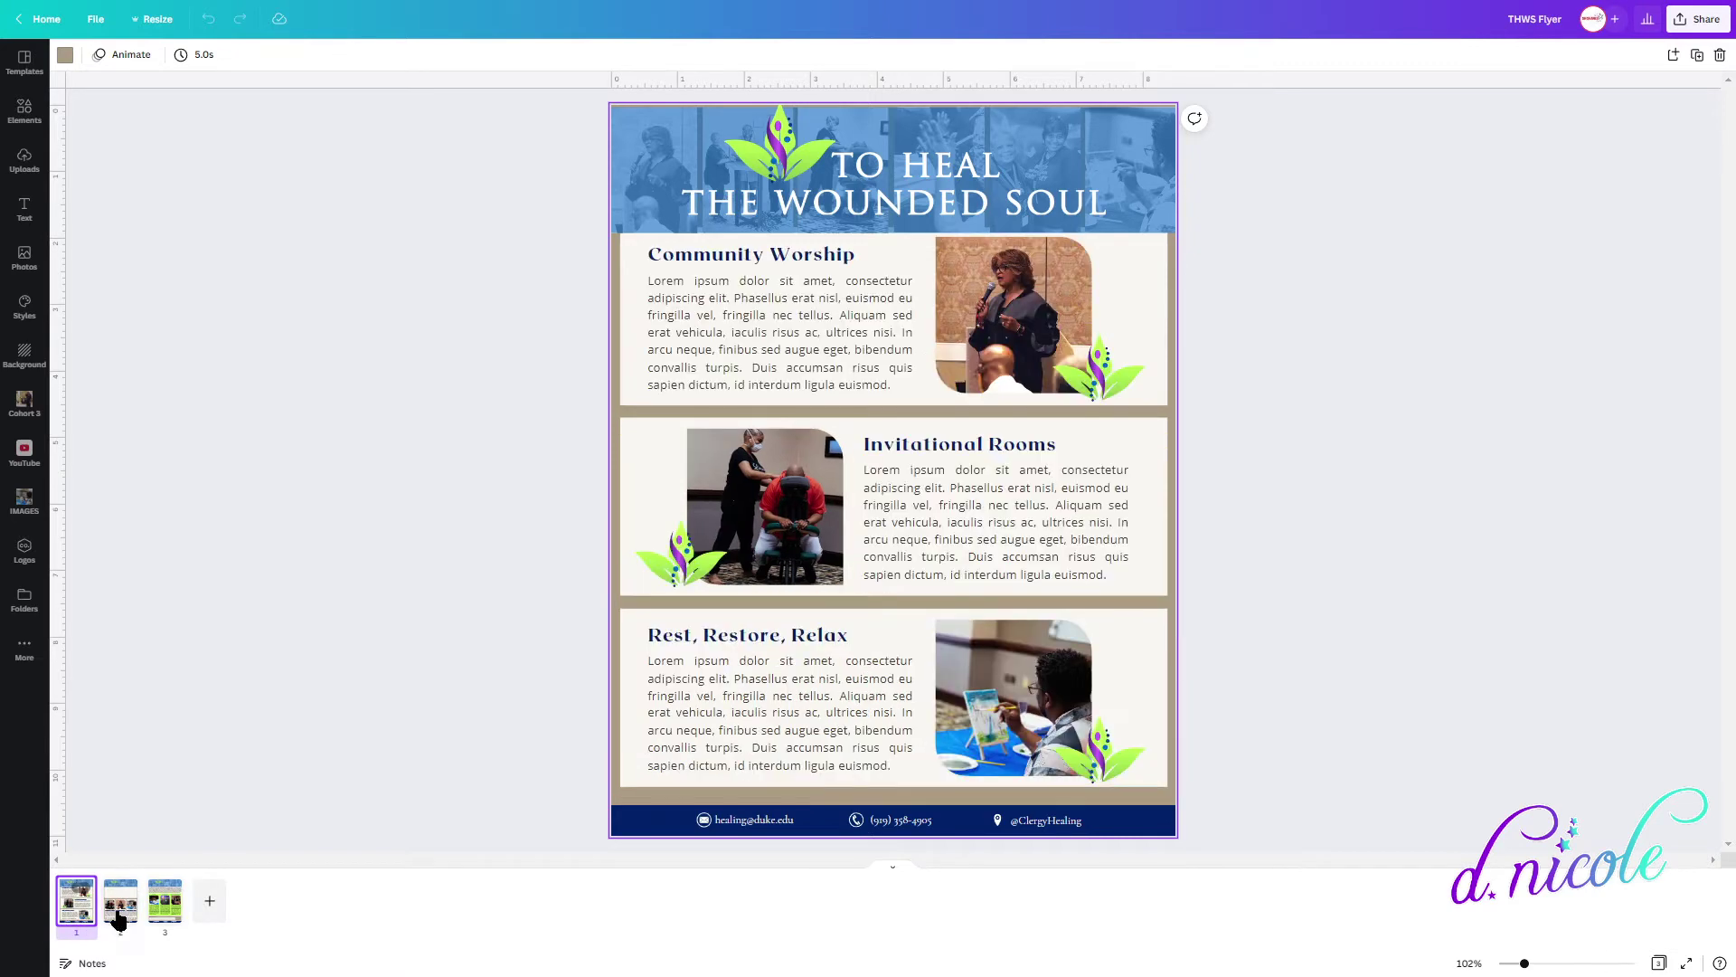
pyautogui.click(128, 917)
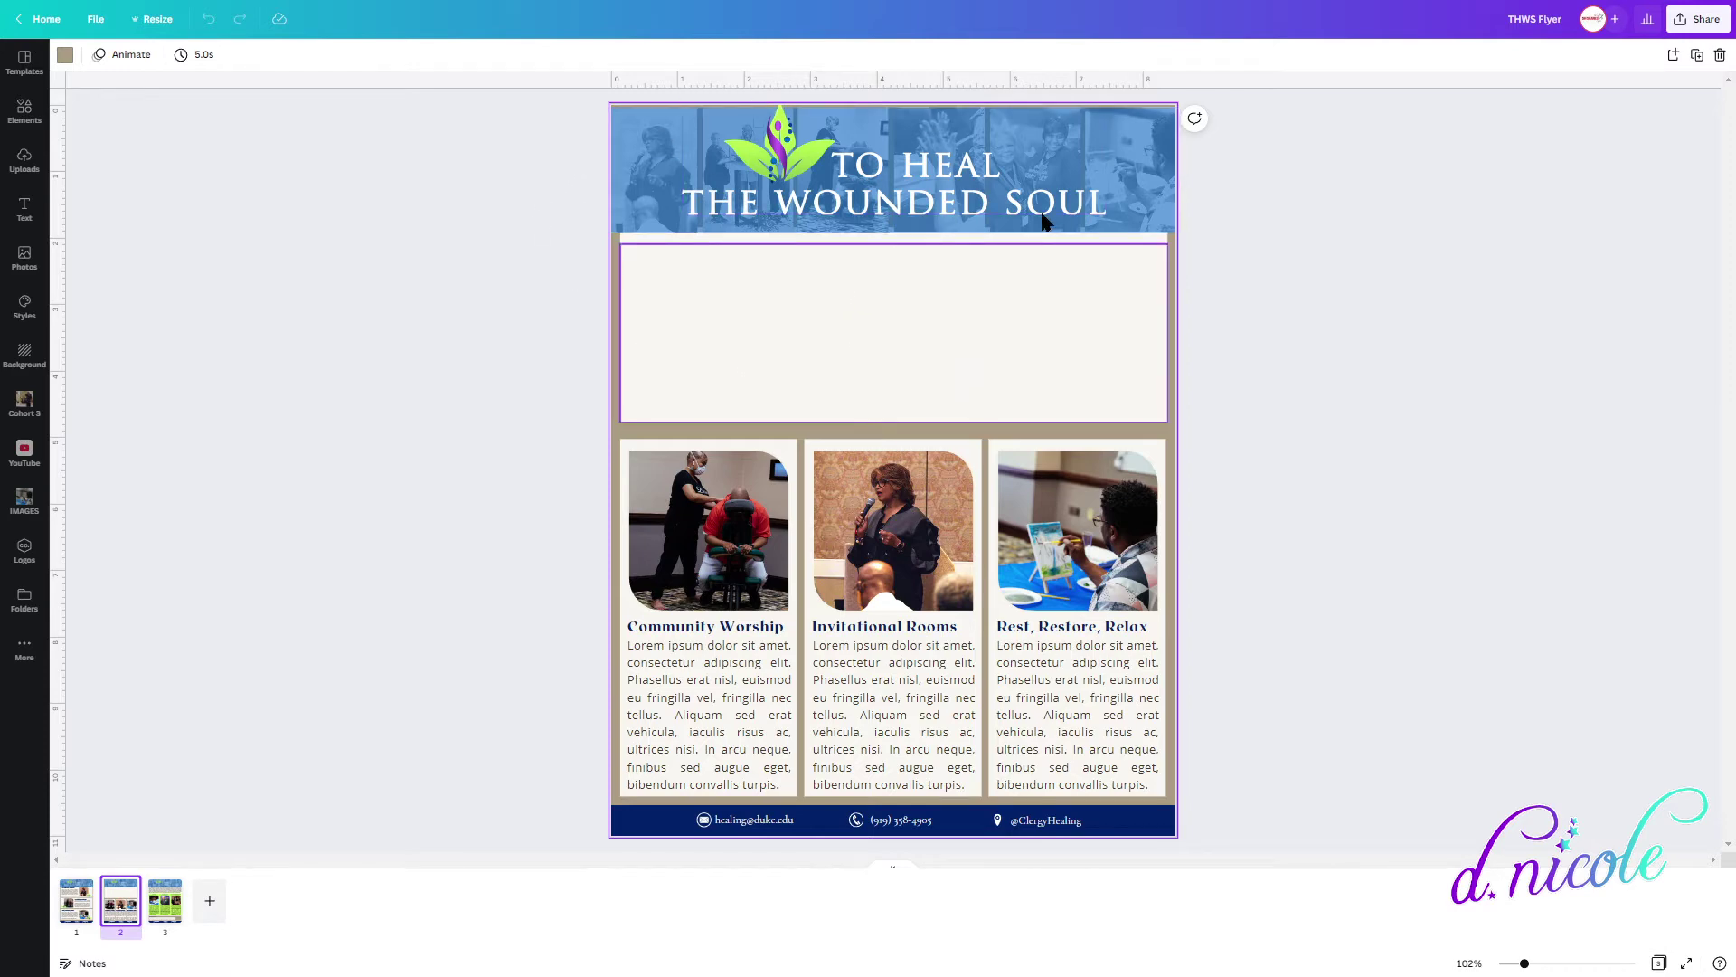
pyautogui.click(161, 906)
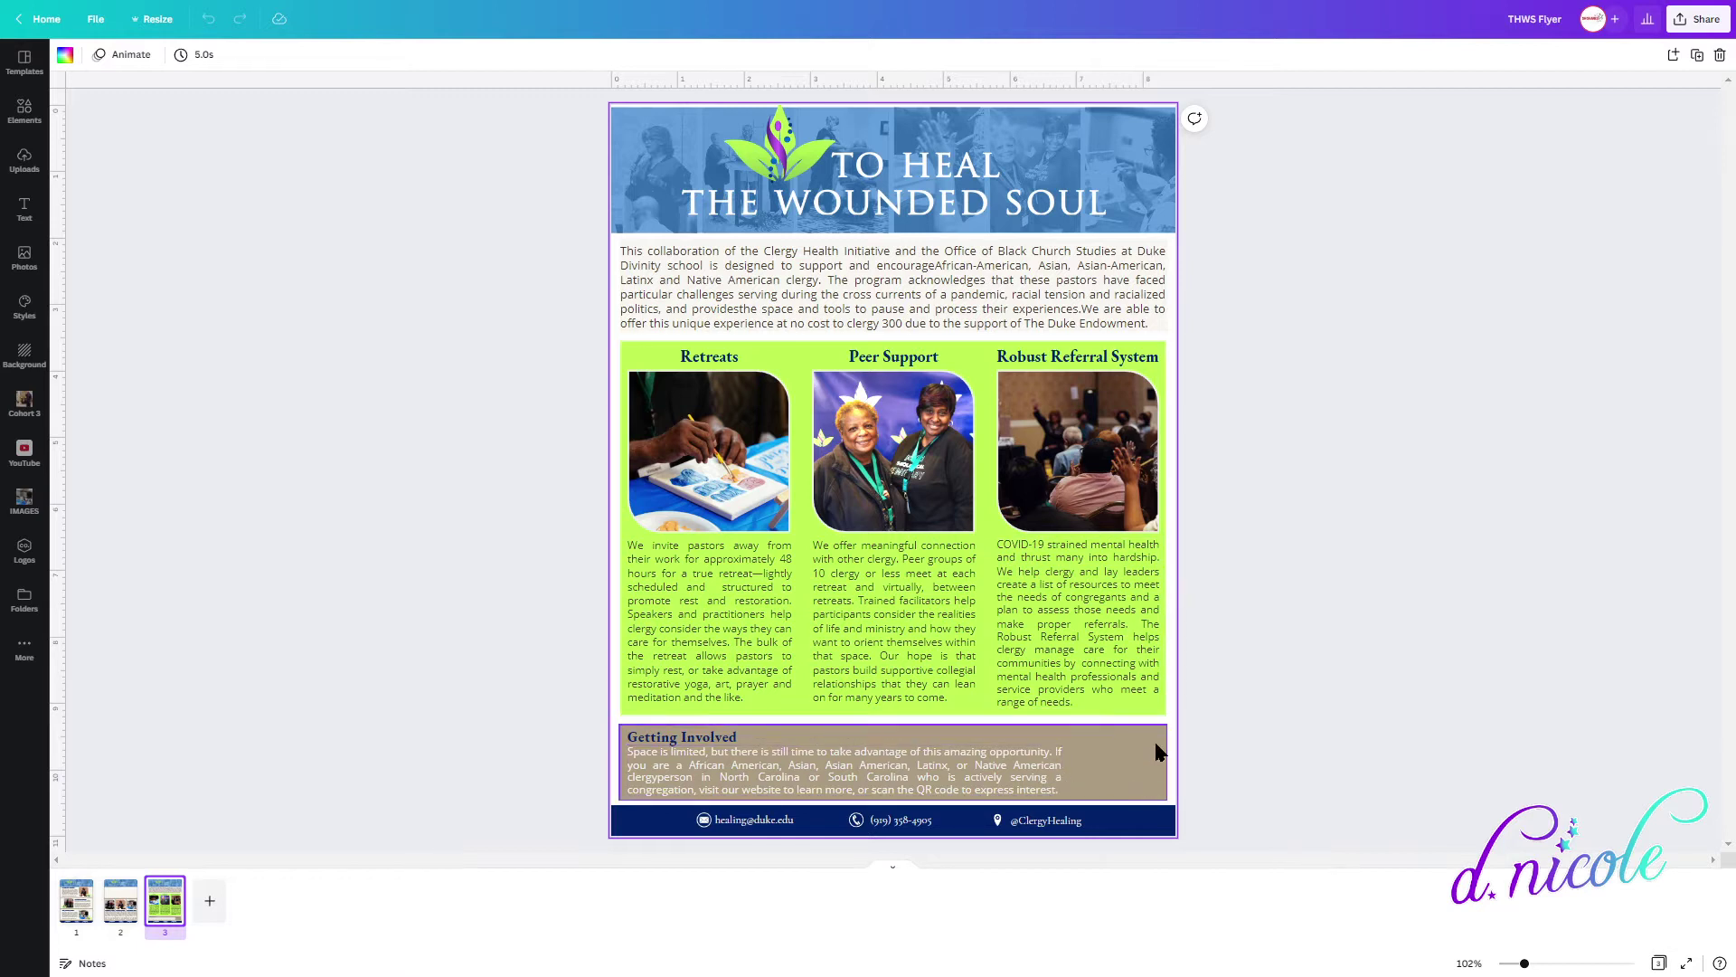
# Select the Getting Involved text and box, then nudge the title logo slightly lower in the banner.
pyautogui.click(936, 783)
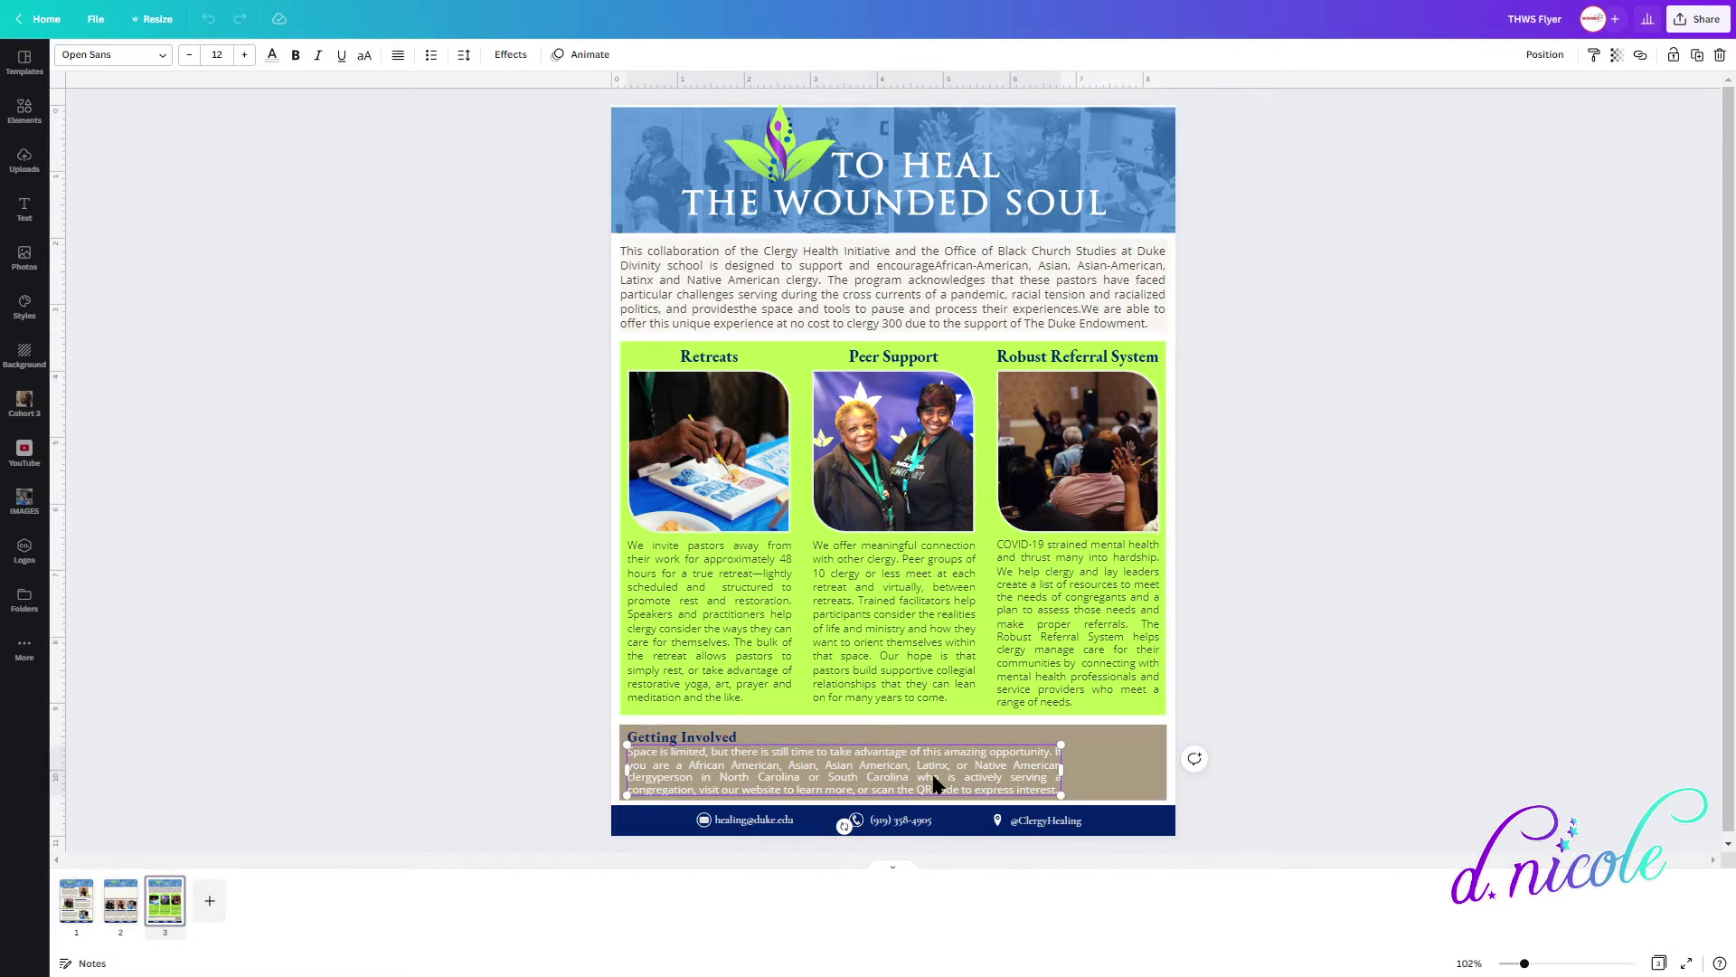
pyautogui.click(1142, 781)
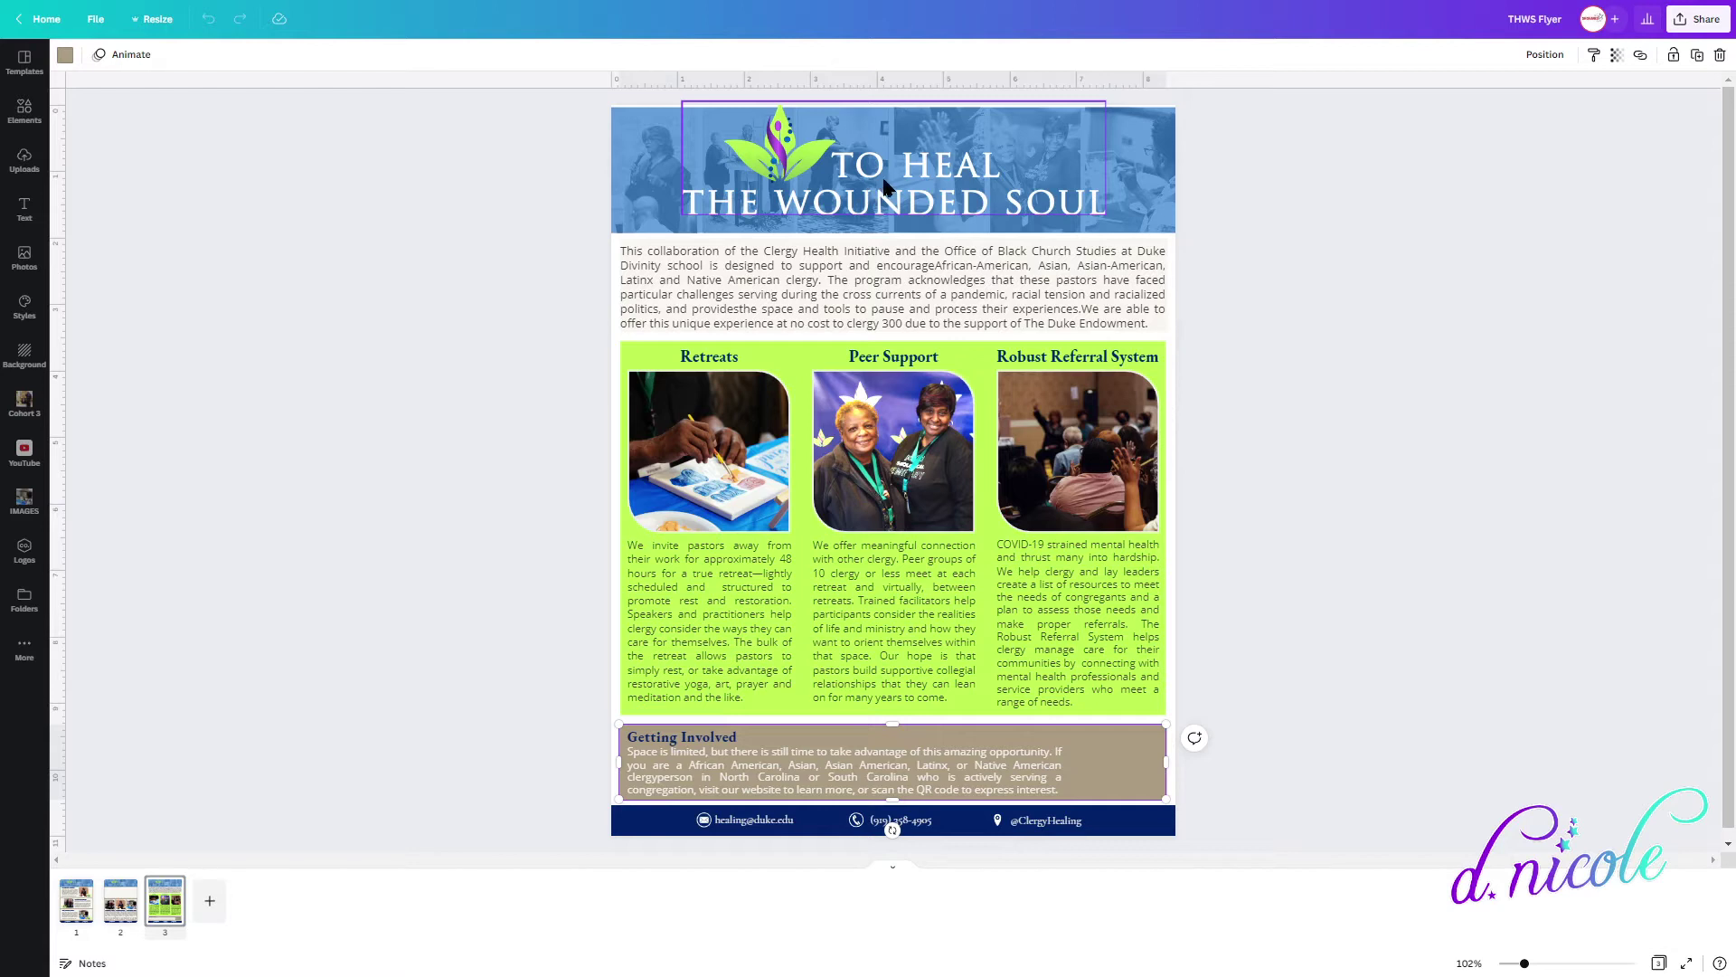
pyautogui.moveTo(893, 190); pyautogui.dragTo(894, 196)
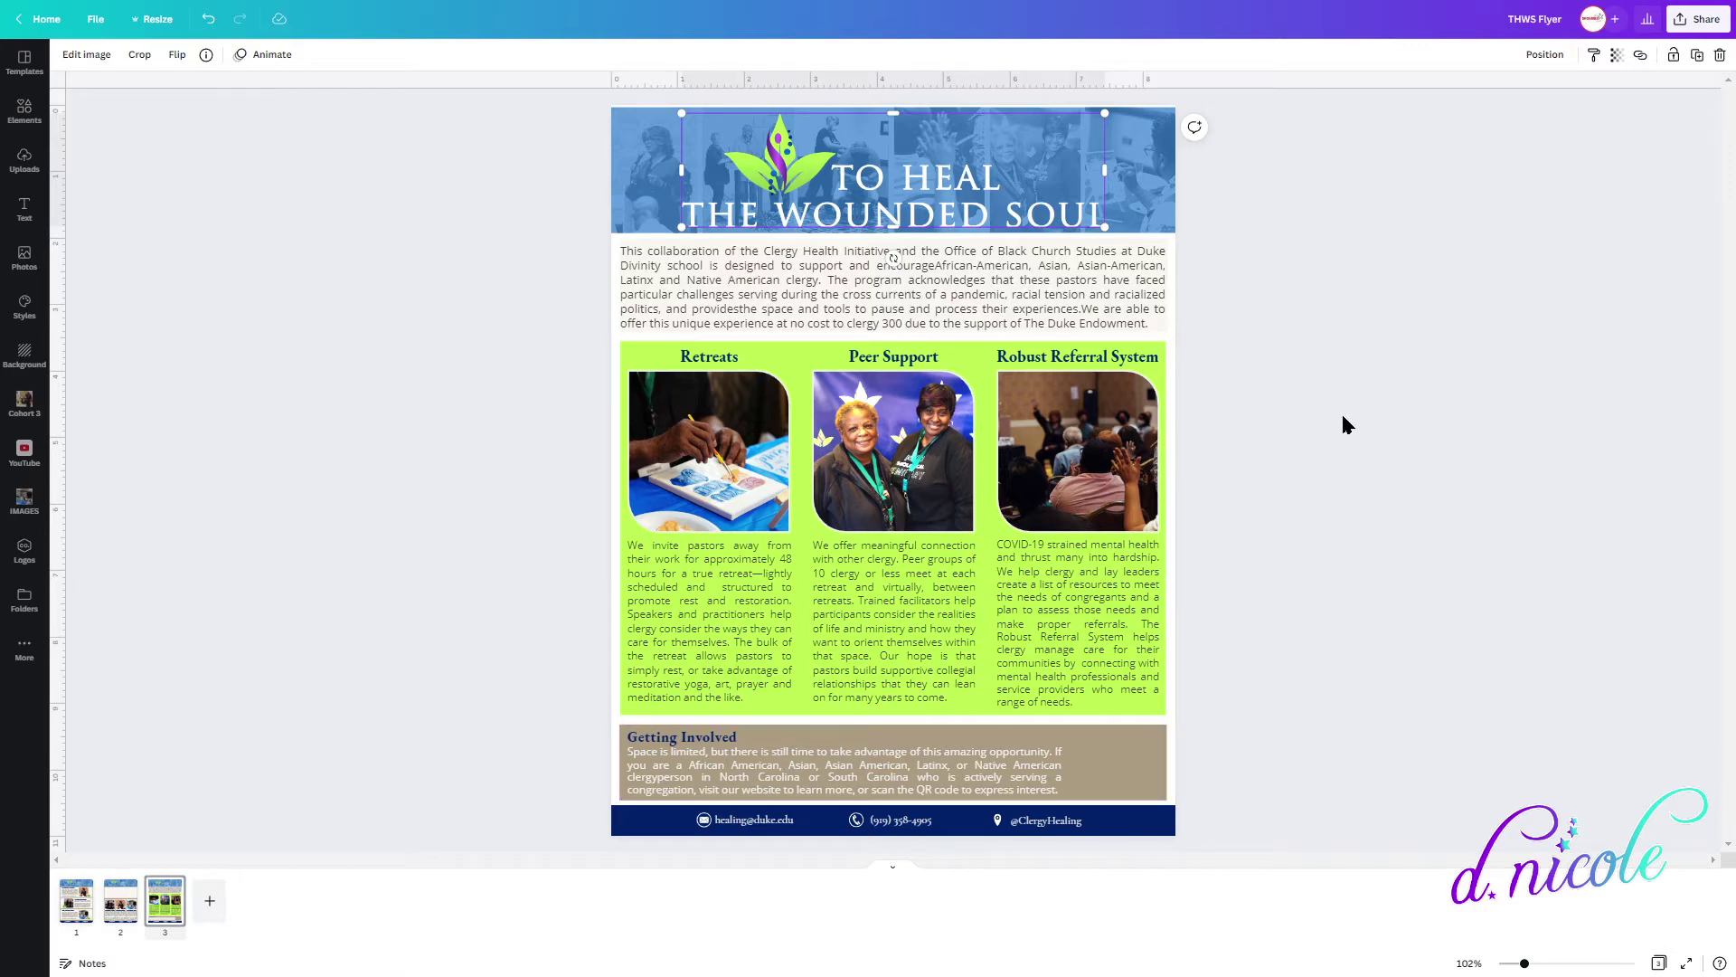
# Zoom the page to 150%, deselect the title logo, and bring up the Share menu.
pyautogui.hotkey('ctrl', '+')
pyautogui.hotkey('ctrl', '+')
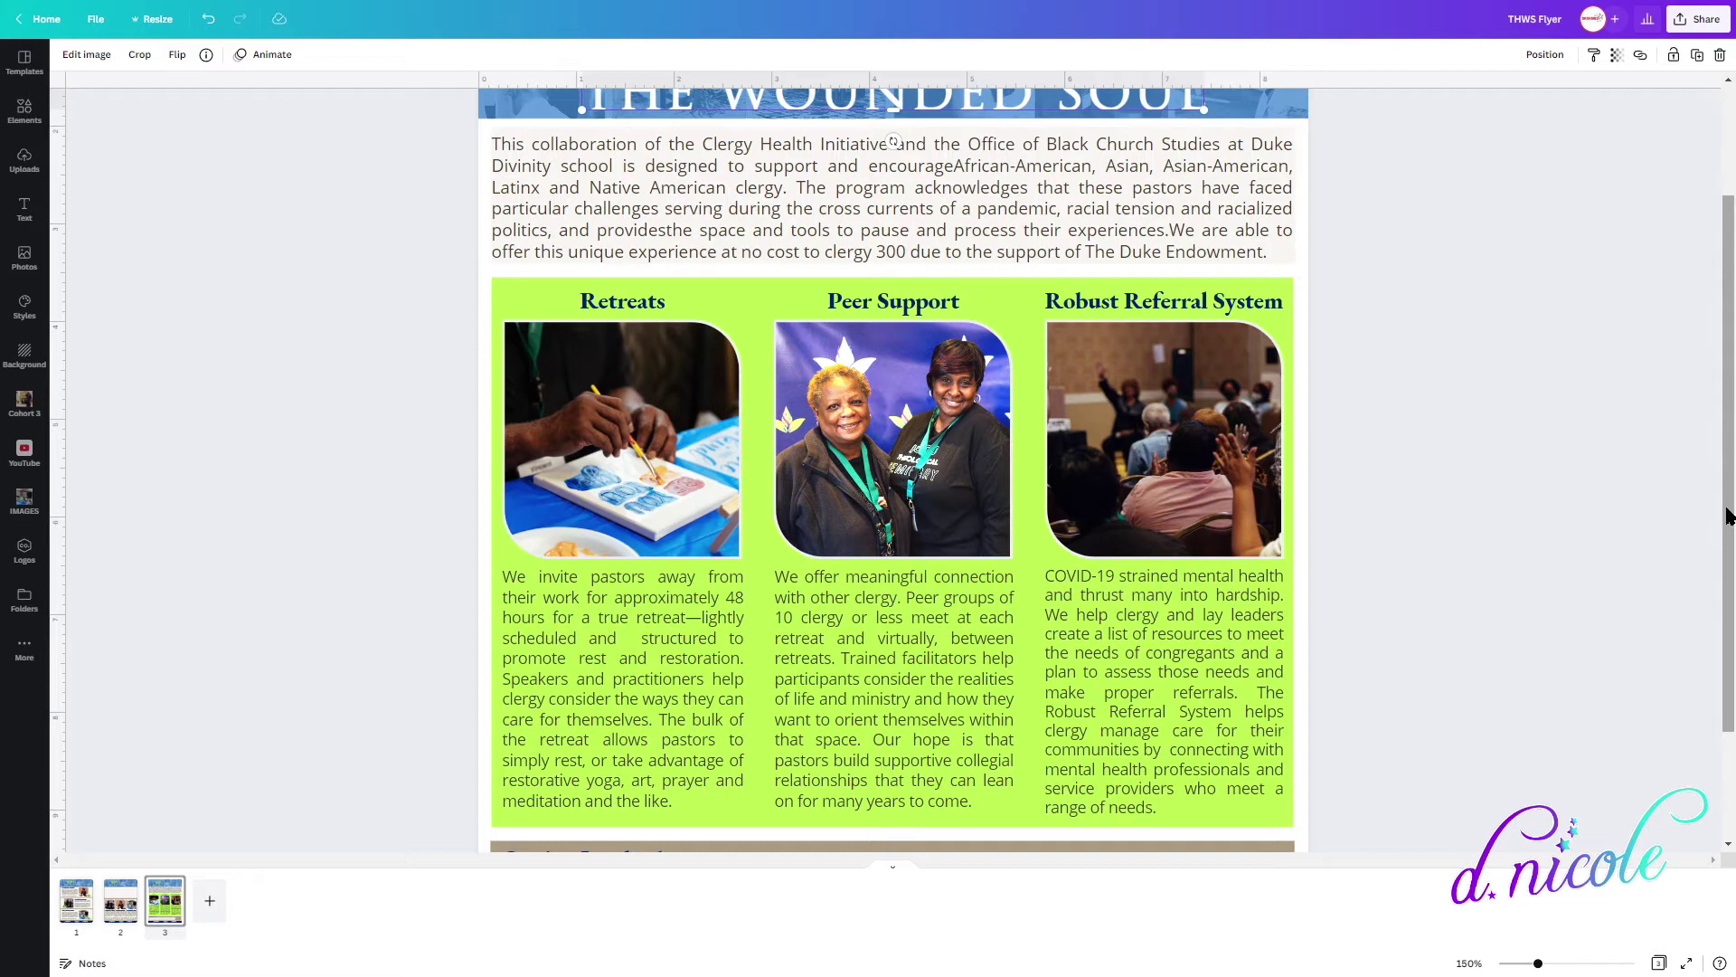
pyautogui.moveTo(1730, 511); pyautogui.dragTo(1695, 259)
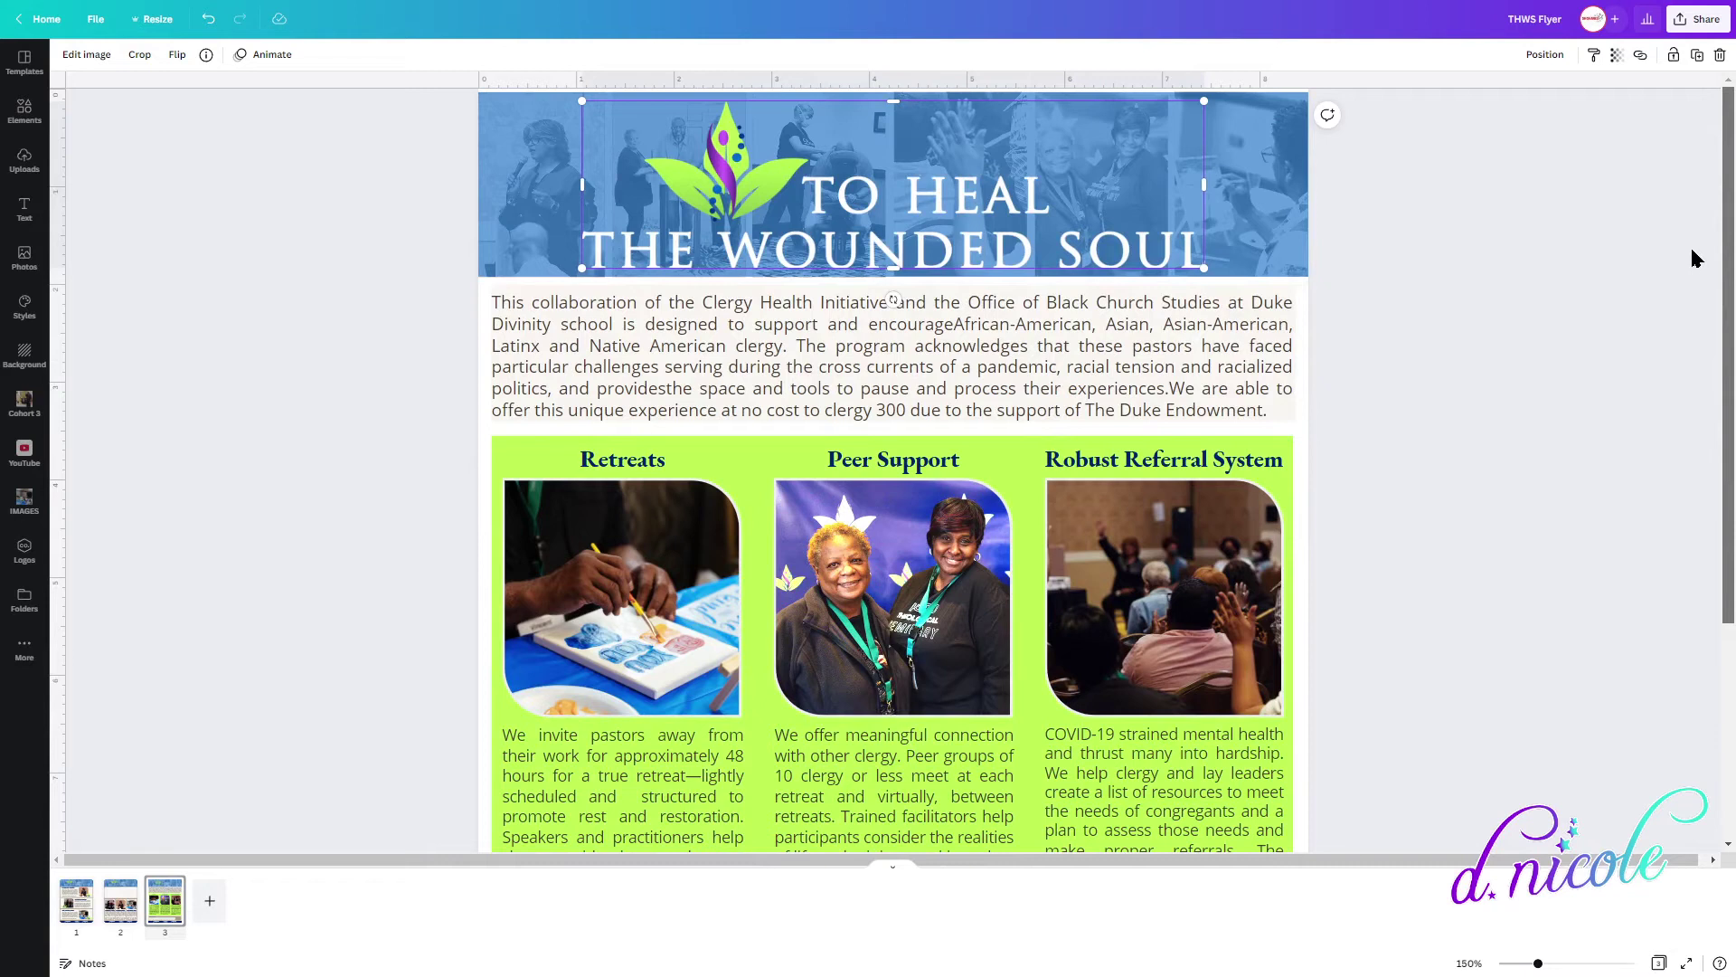
pyautogui.click(1696, 259)
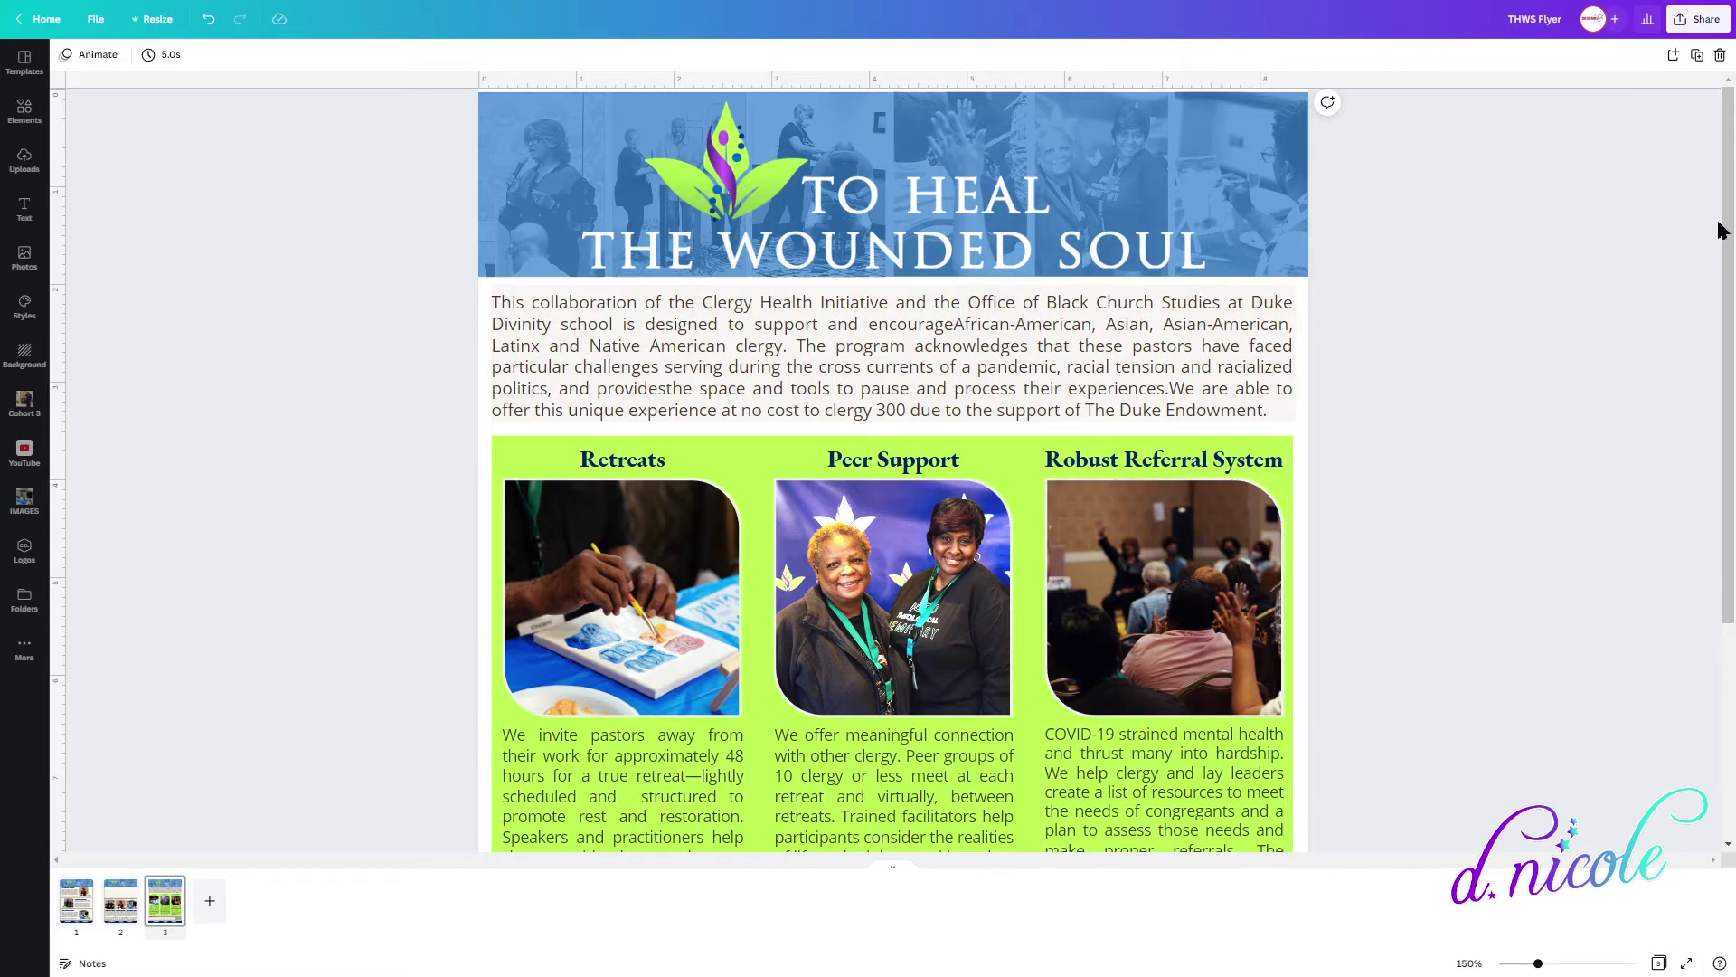
pyautogui.click(1698, 22)
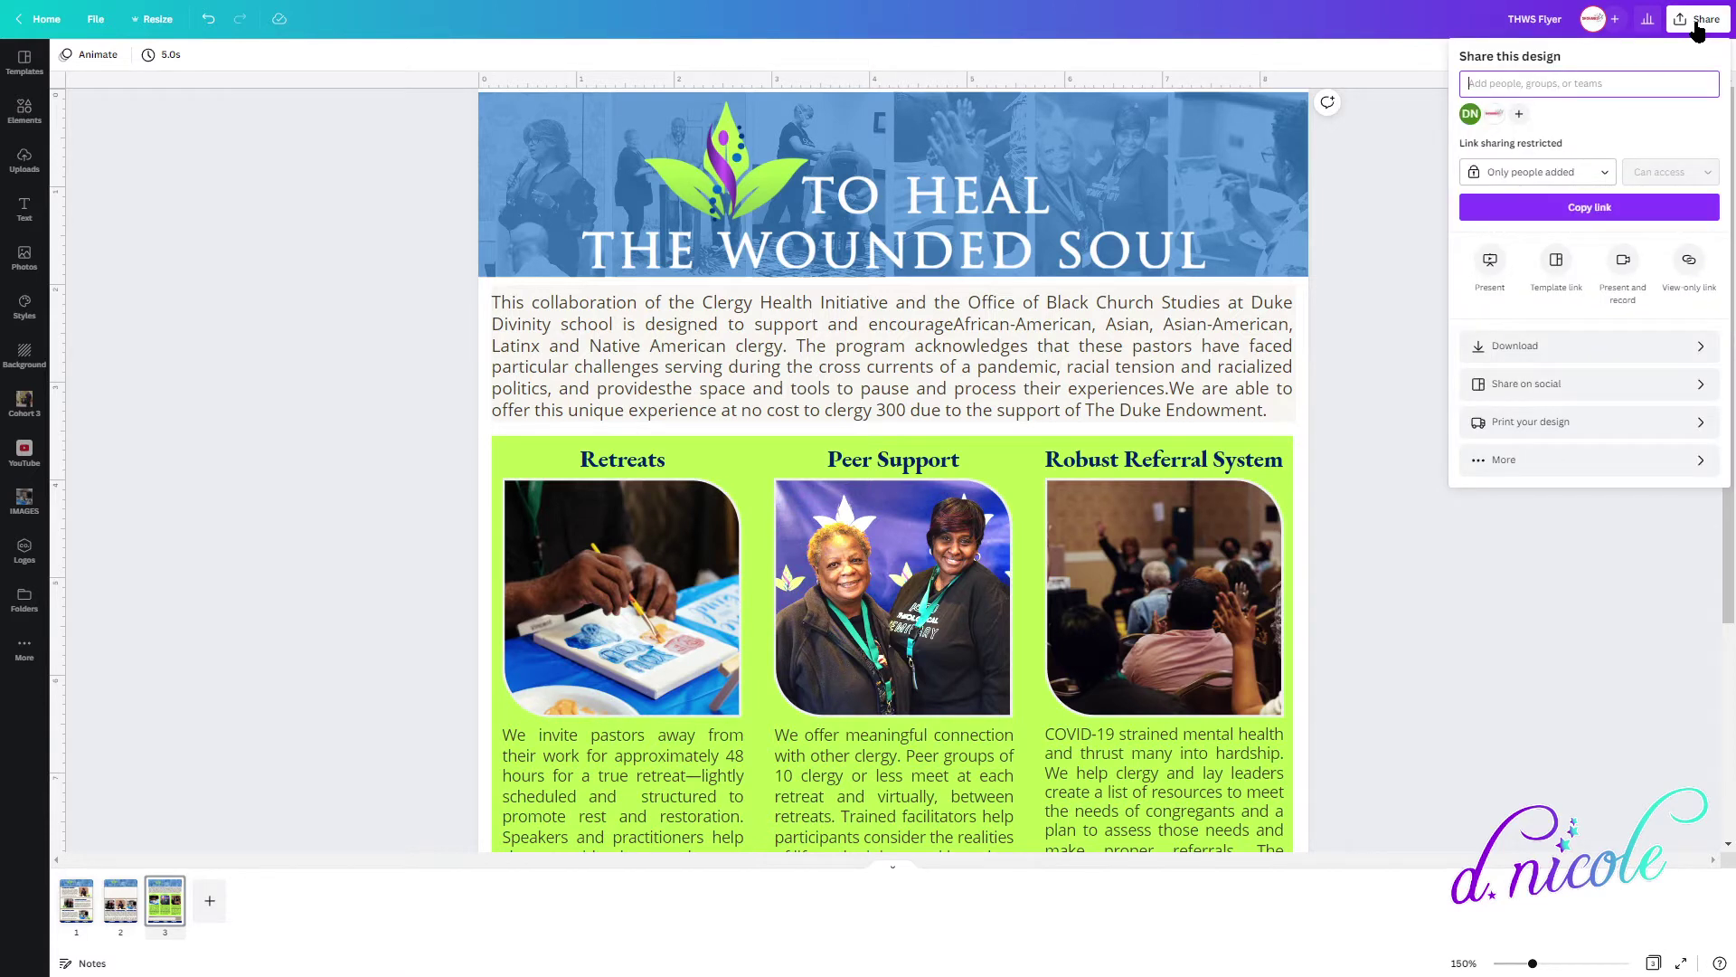
# Set the download to PDF Print with only page 3 selected, then download it.
pyautogui.click(1558, 348)
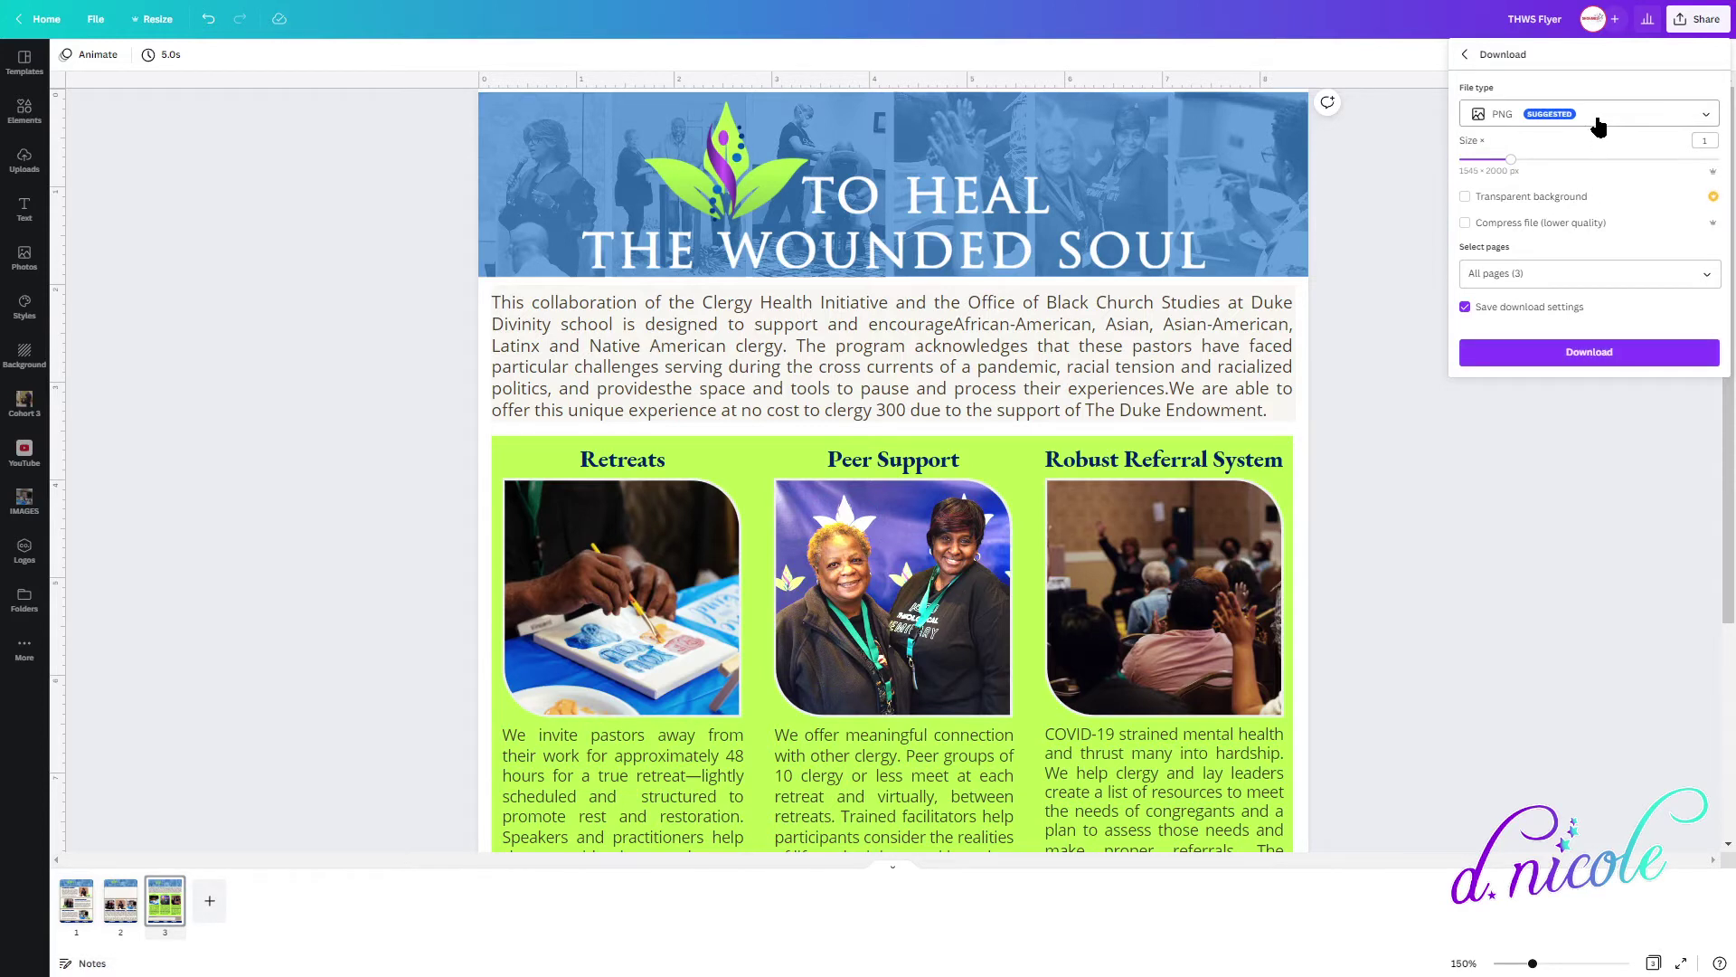
pyautogui.click(1615, 124)
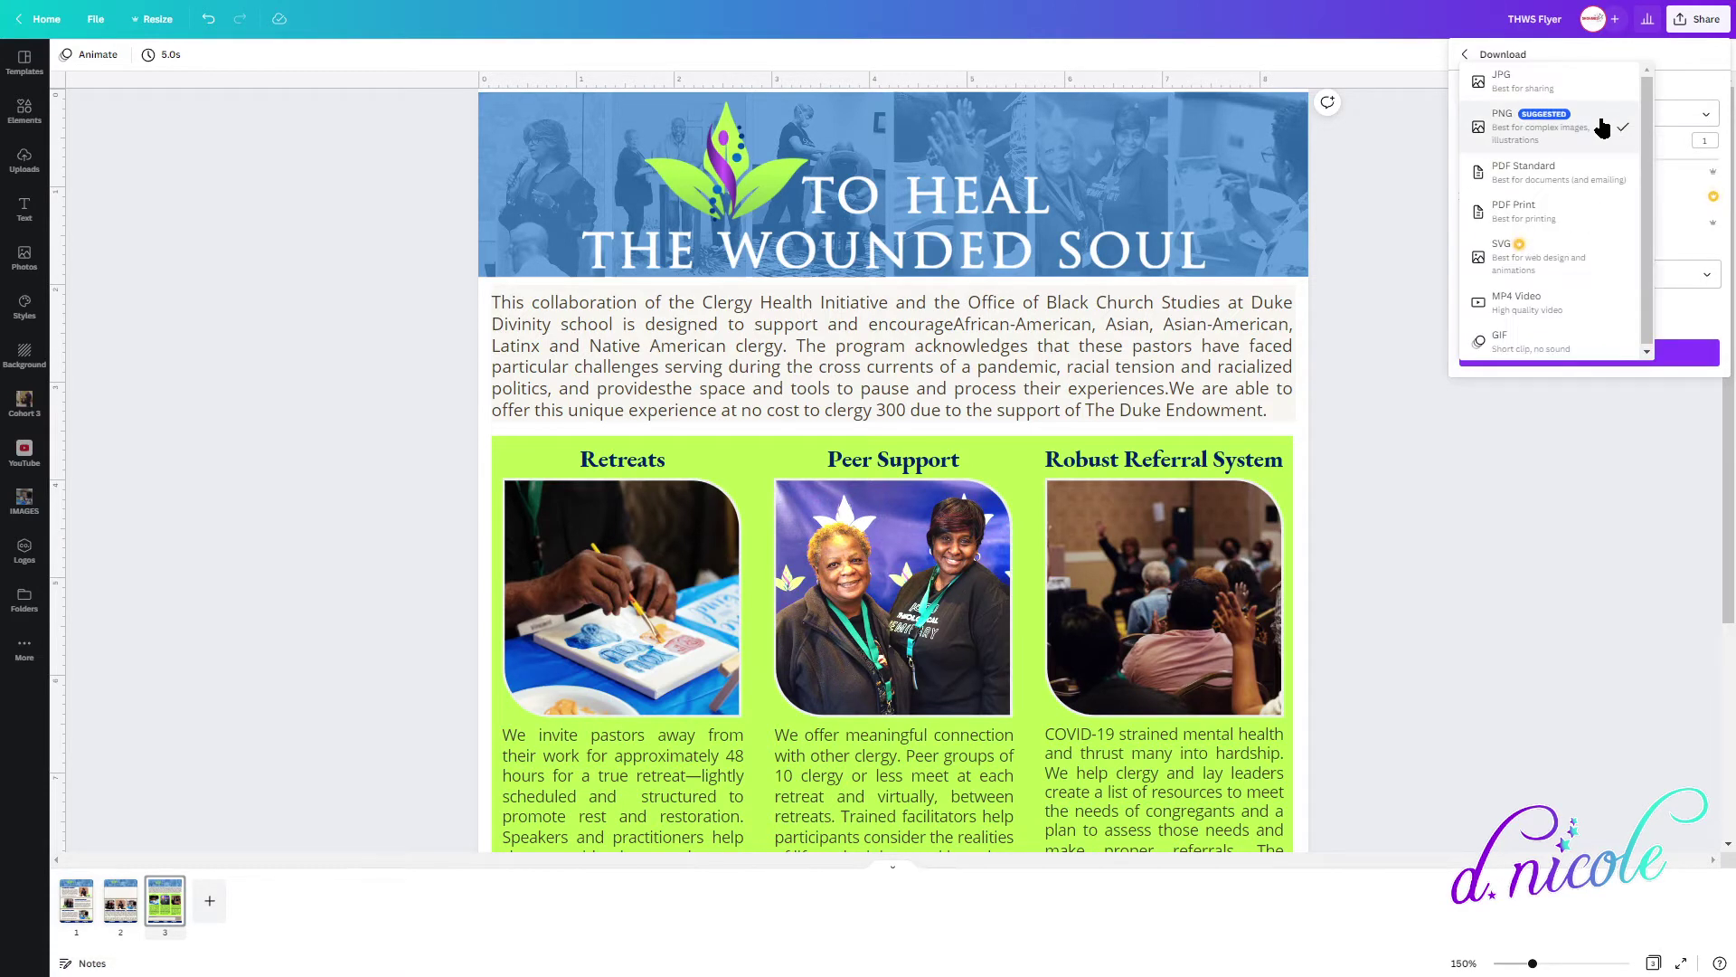
pyautogui.click(1598, 223)
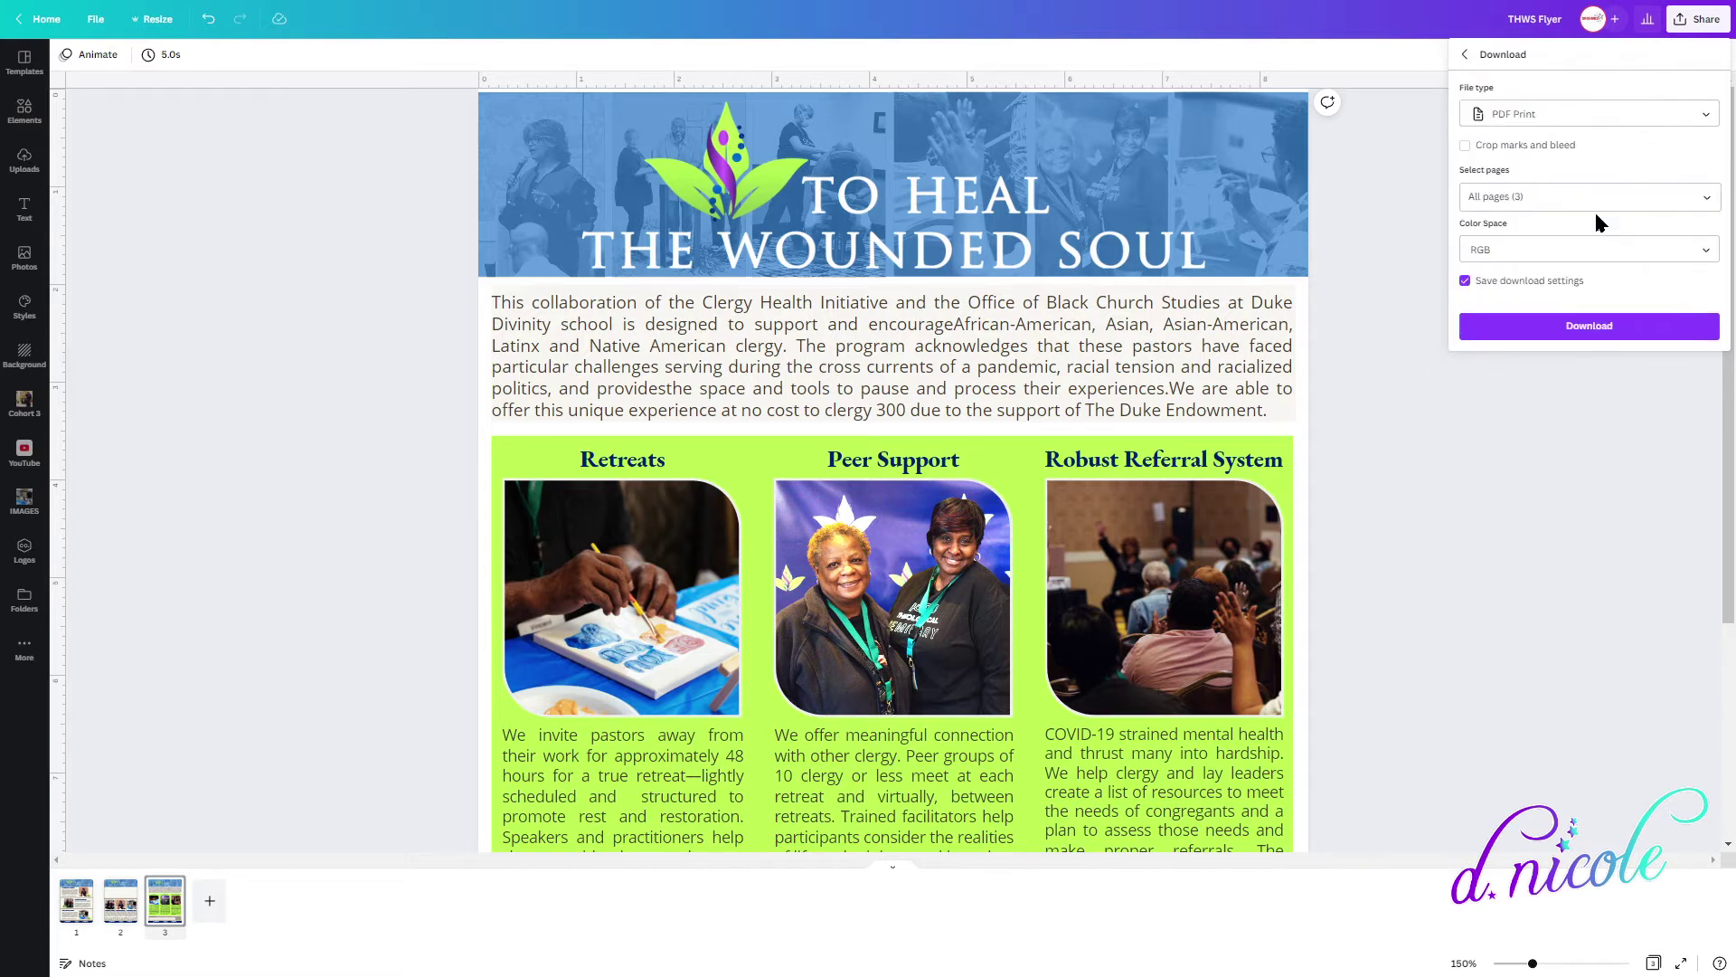
pyautogui.click(1571, 203)
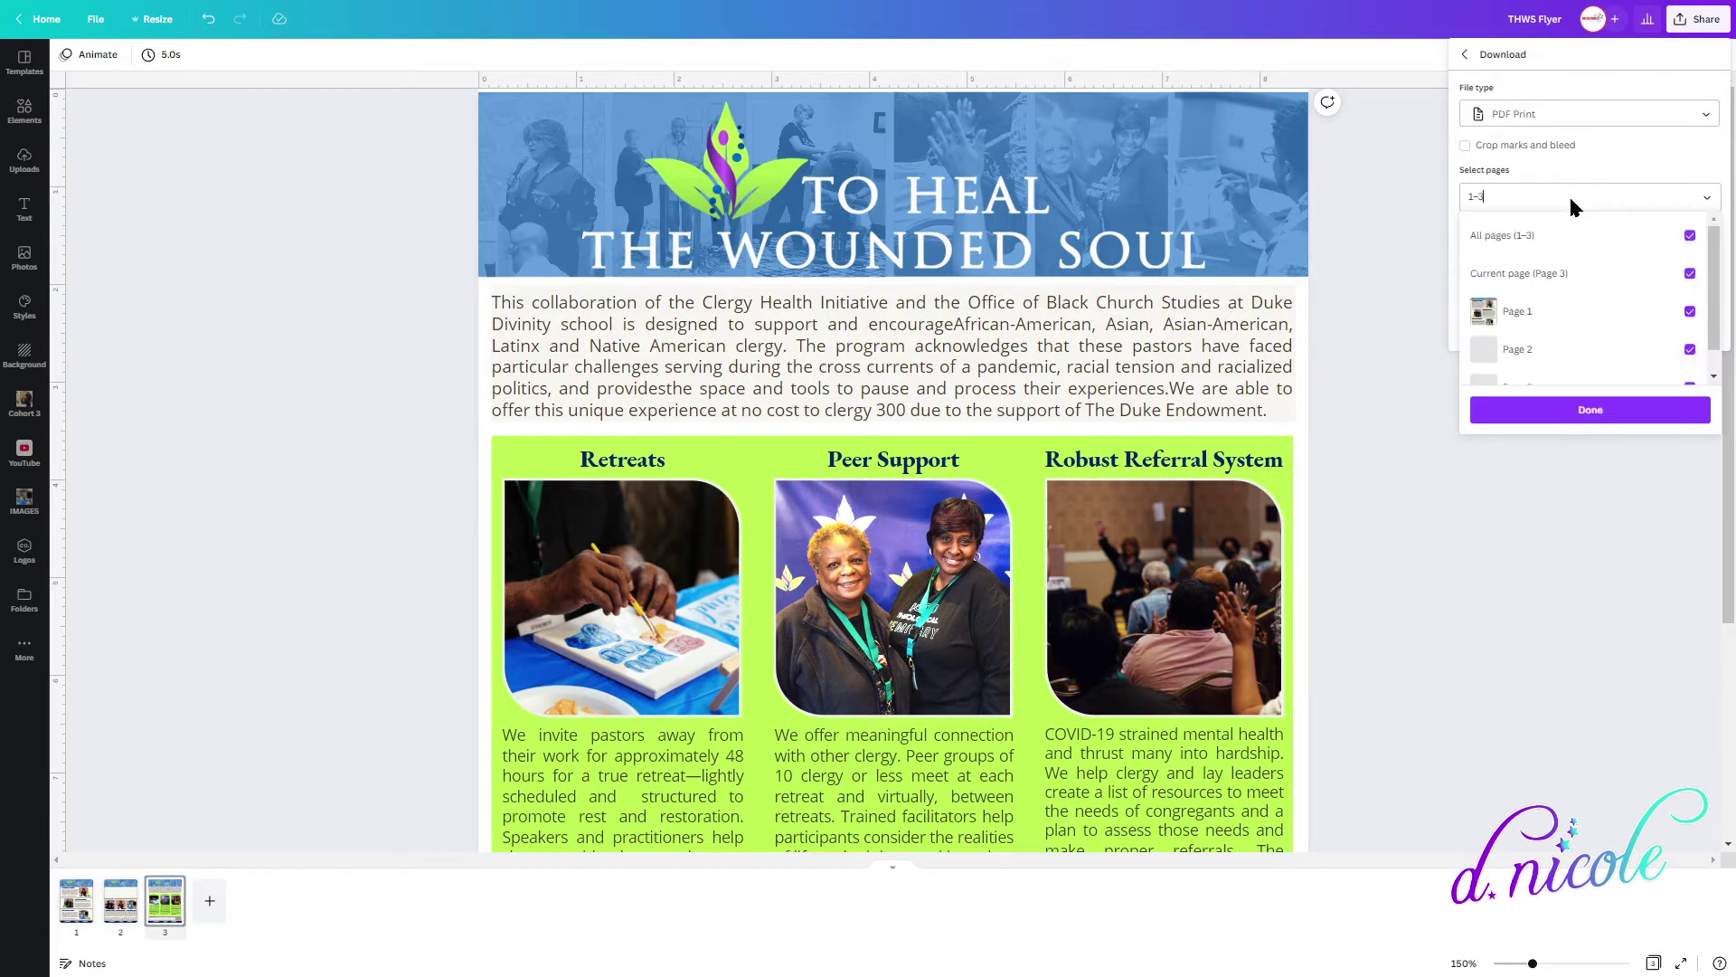
pyautogui.press('BackSpace')
pyautogui.press('BackSpace')
pyautogui.press('BackSpace')
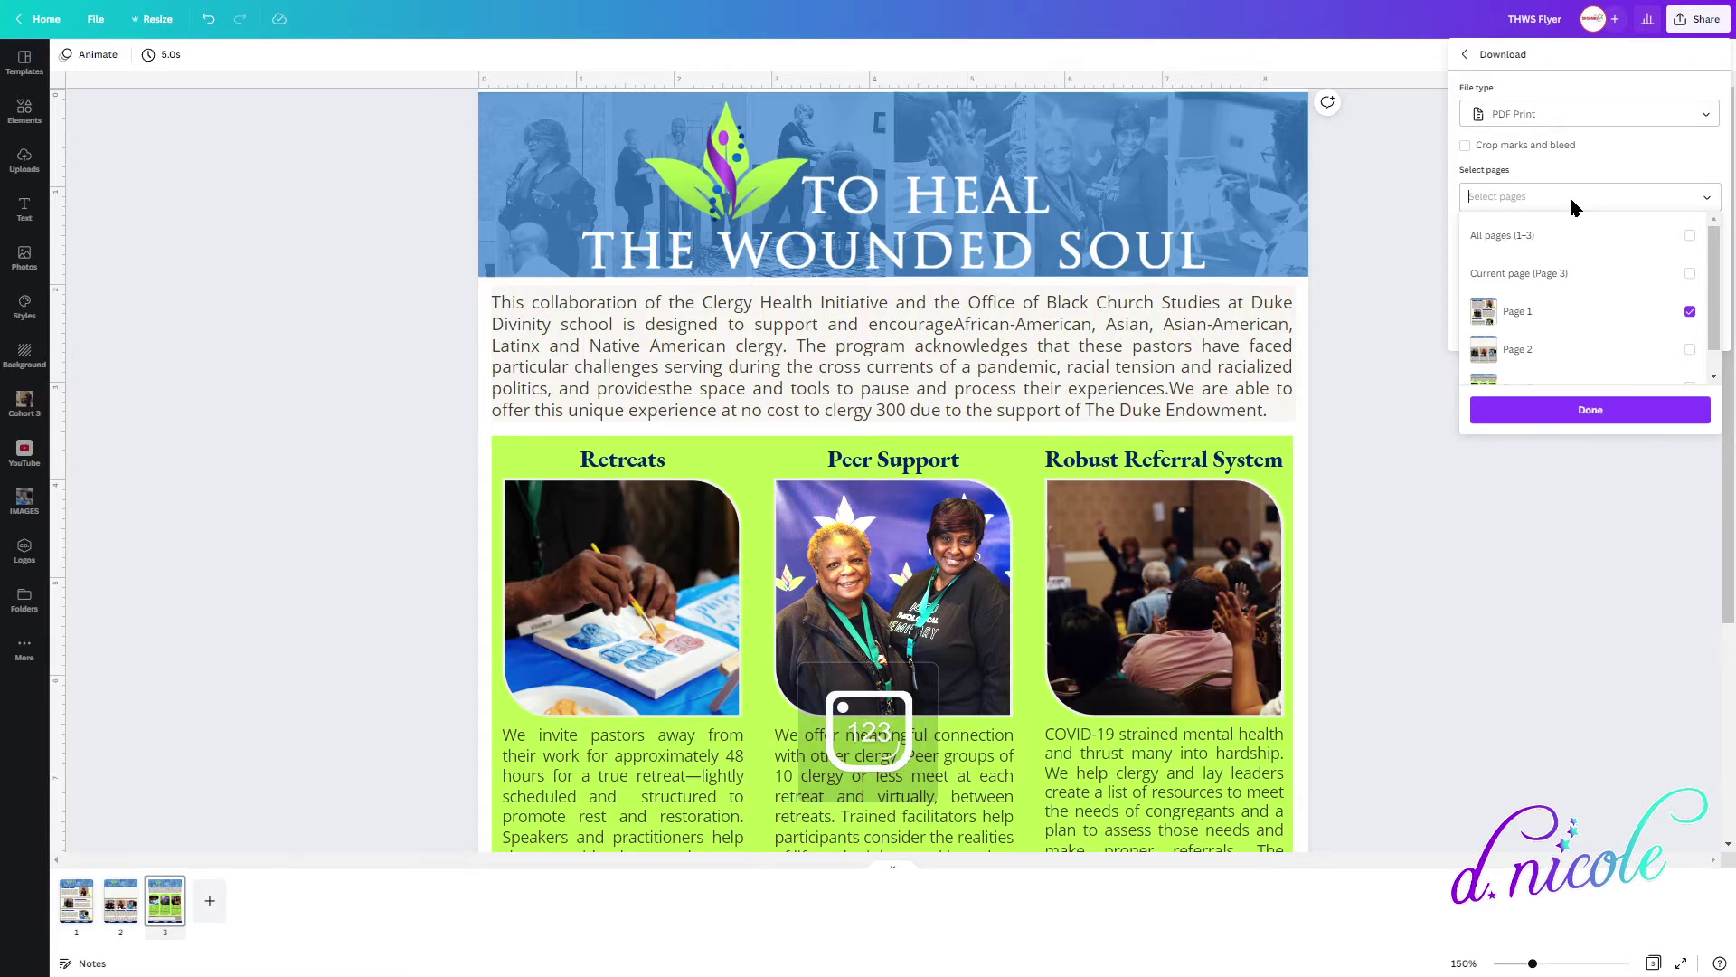
pyautogui.write('3')
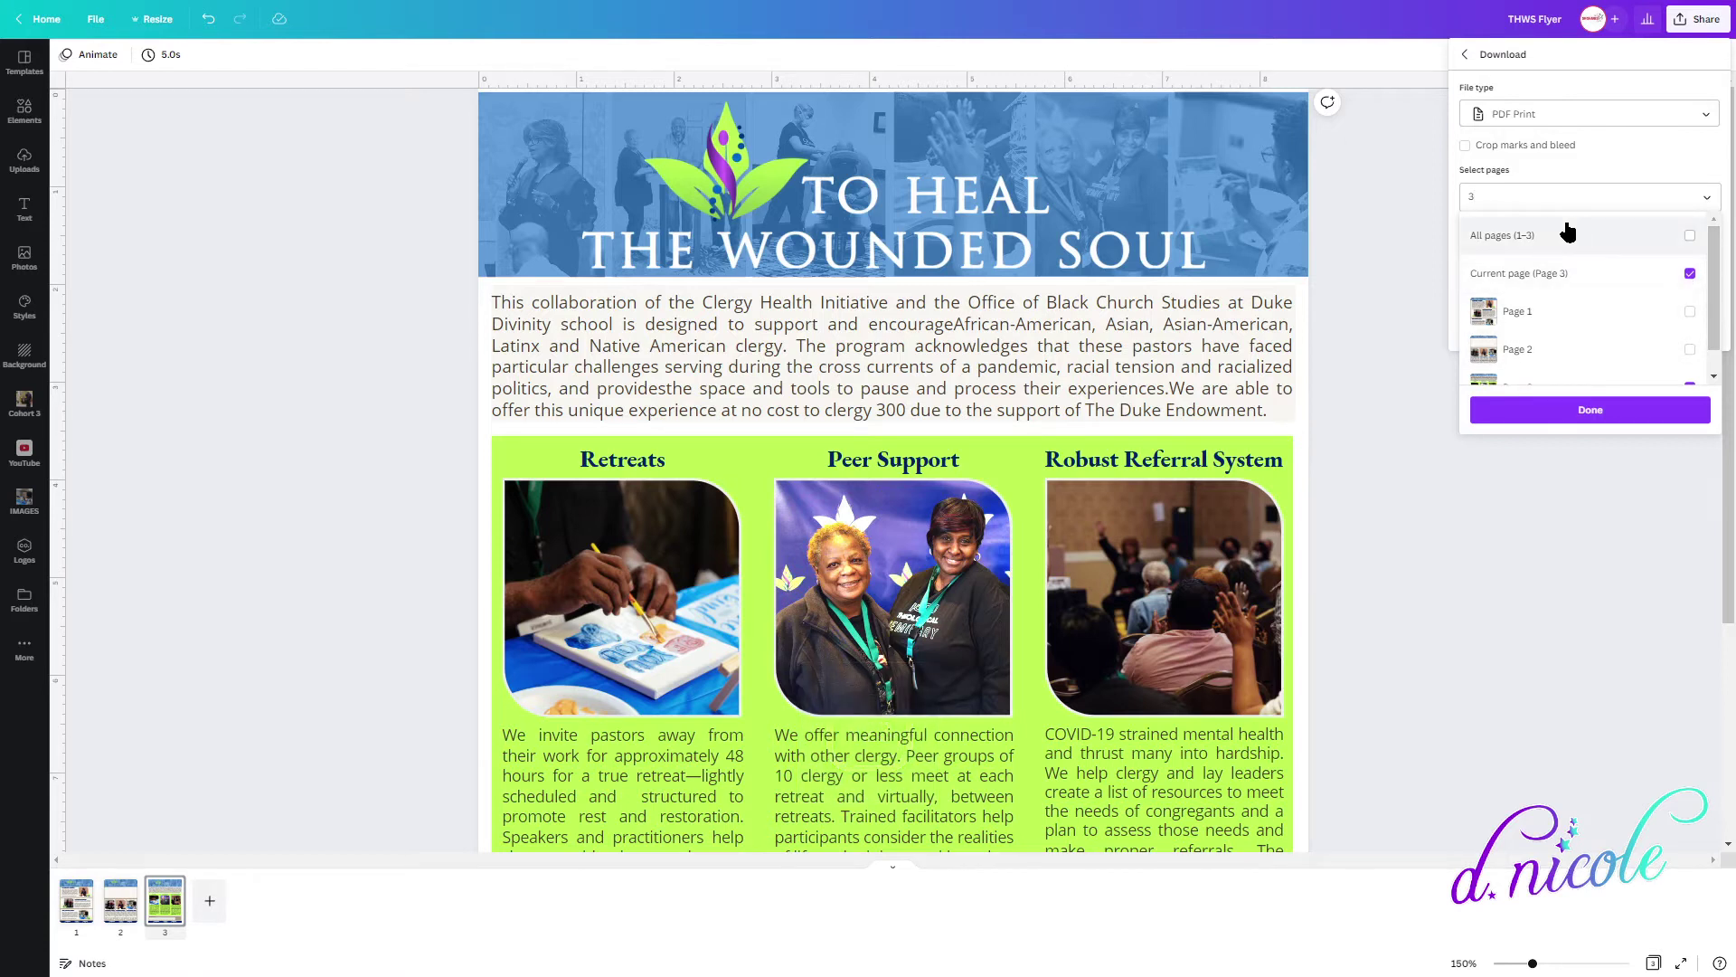
pyautogui.click(1593, 178)
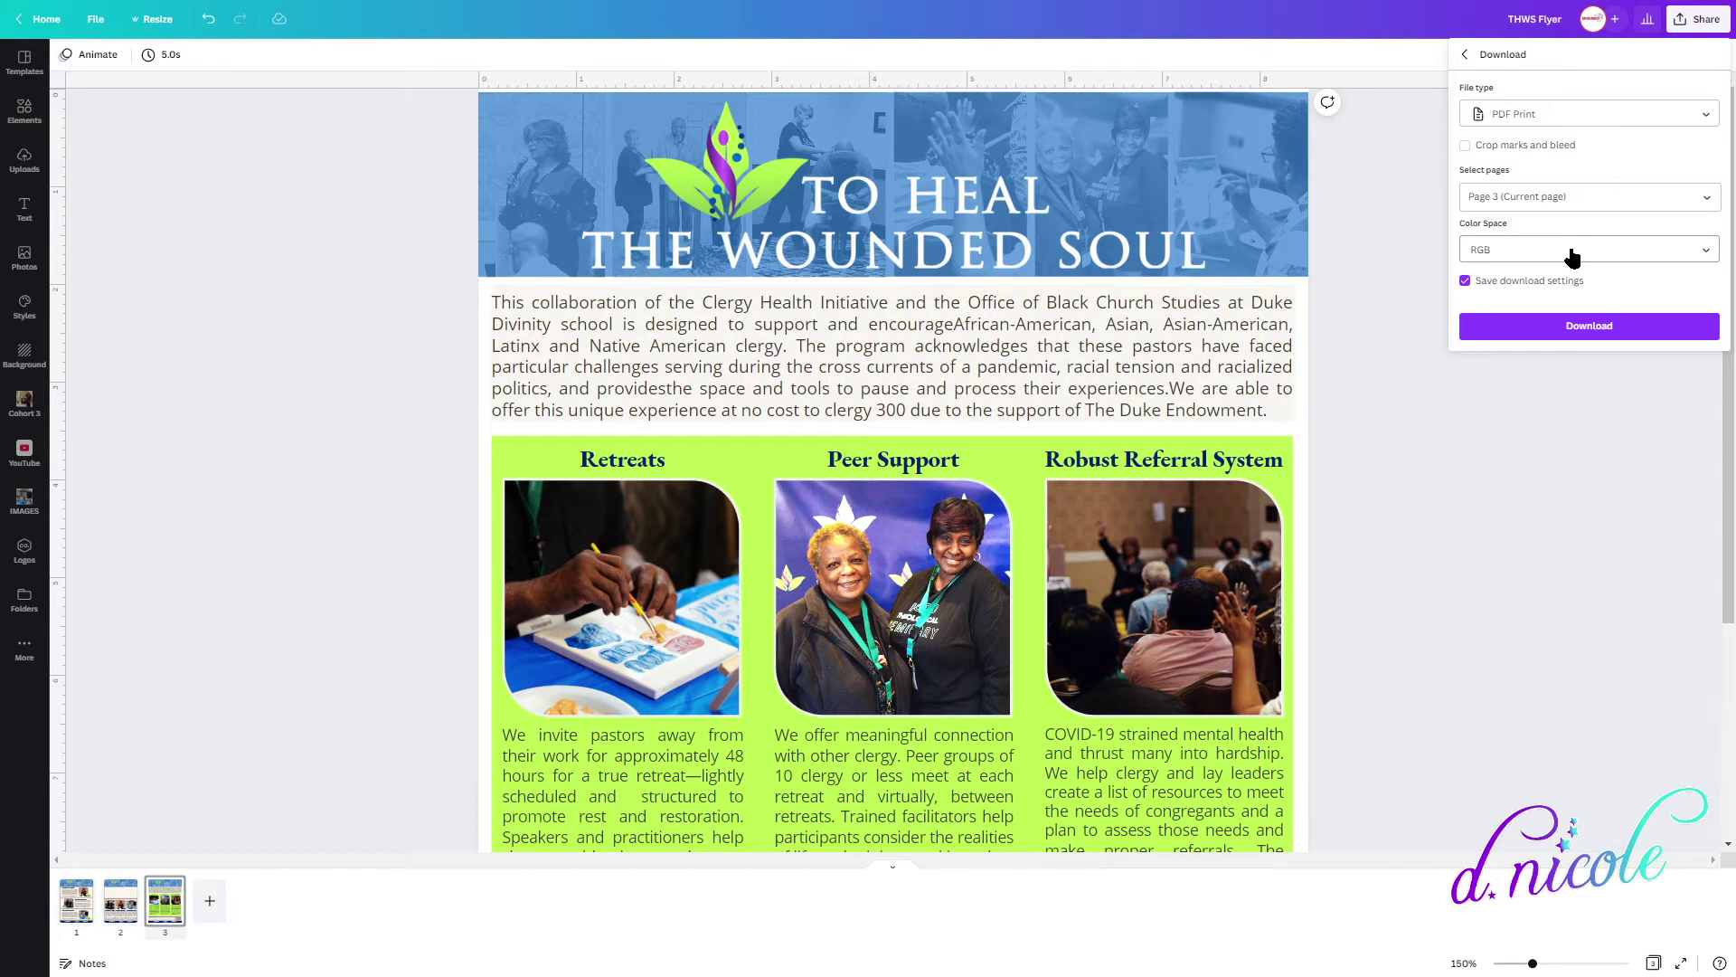
pyautogui.click(1640, 330)
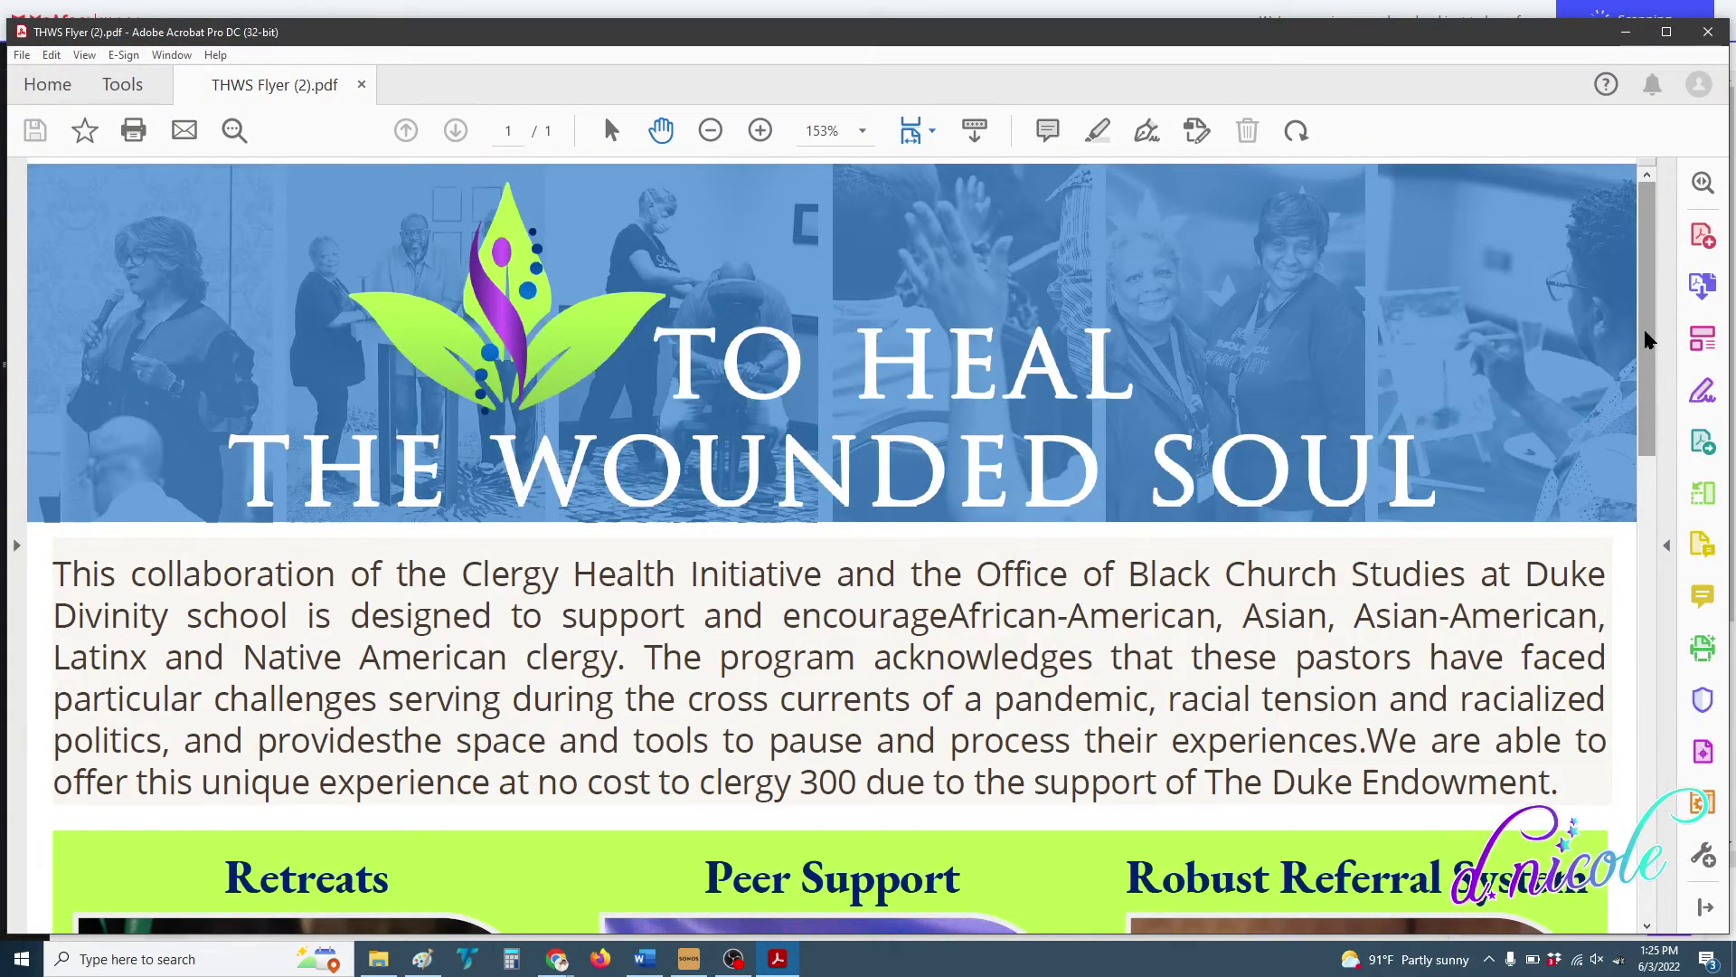
# Maximize the Acrobat window and scroll down the flyer PDF to the contact footer.
pyautogui.click(1669, 36)
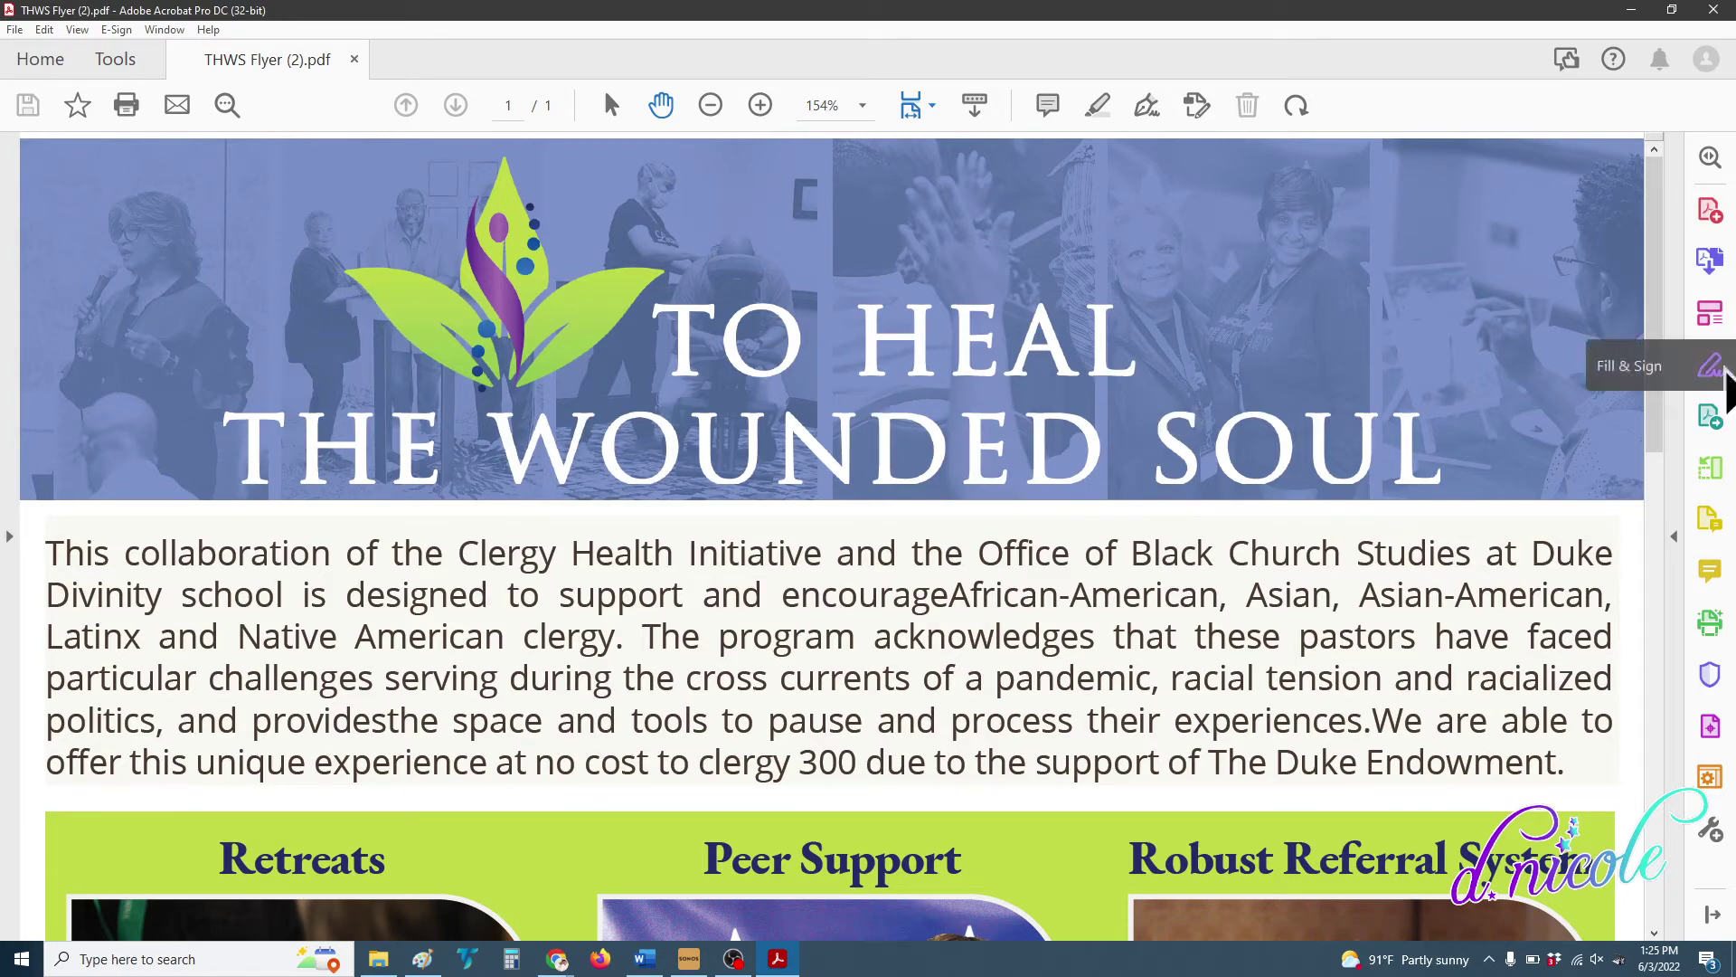
pyautogui.moveTo(1656, 312); pyautogui.dragTo(1661, 398)
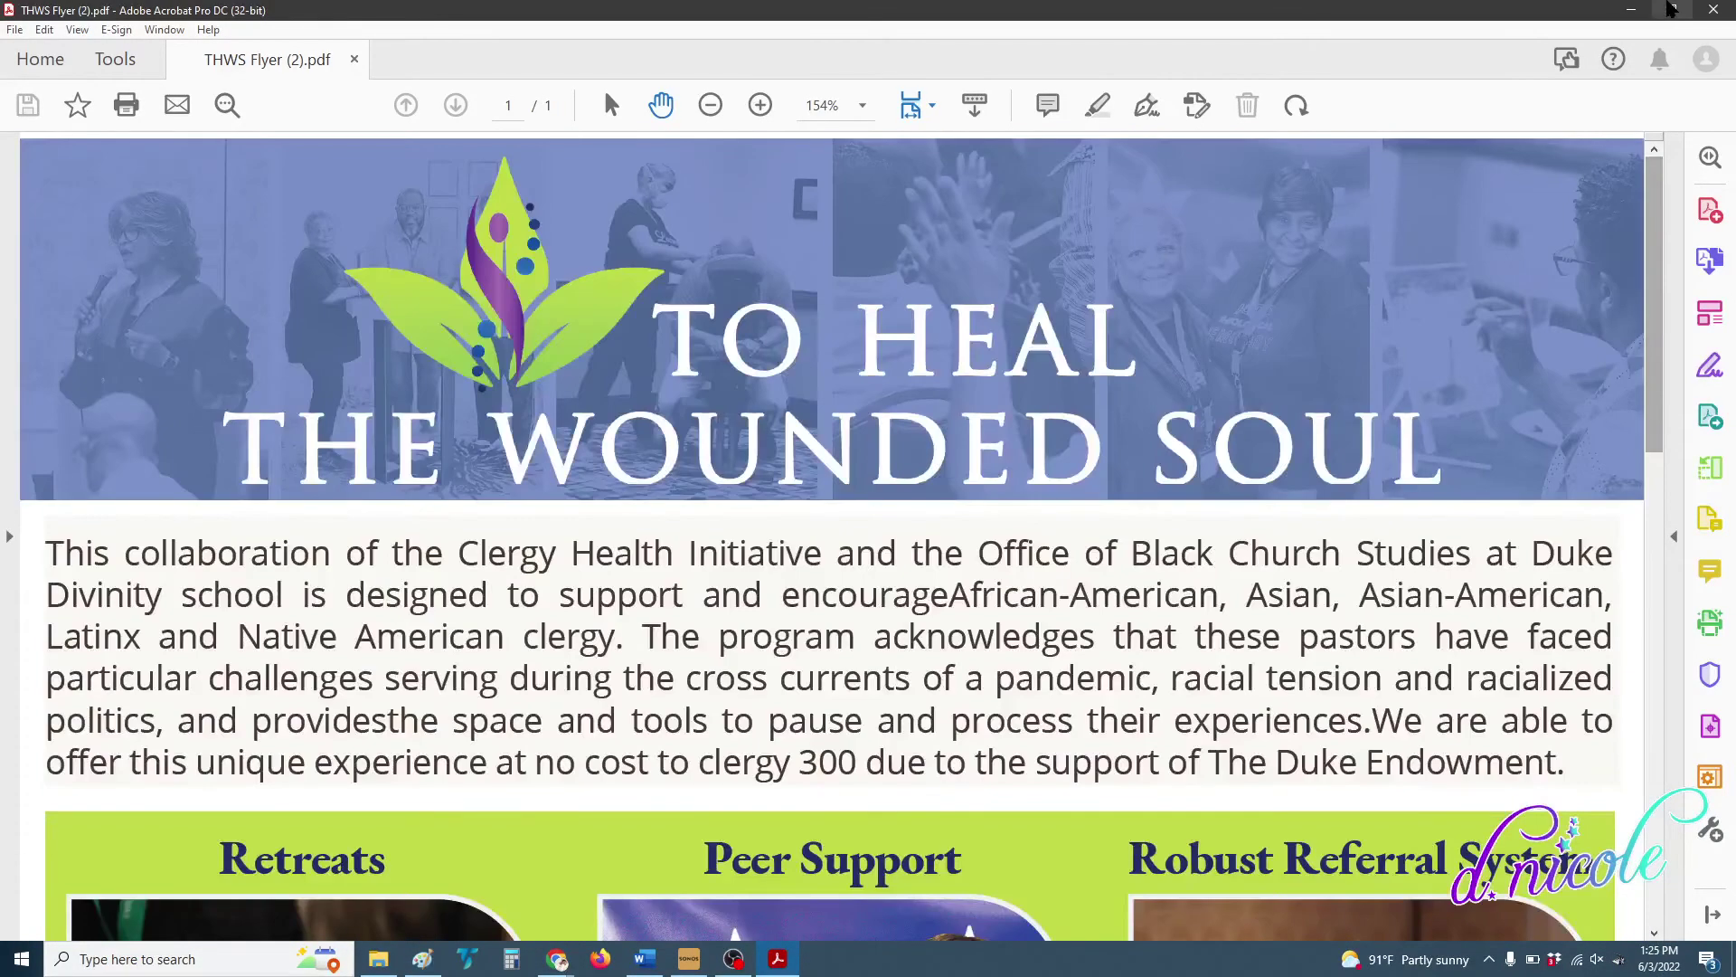
# Export the PDF via File > Export To > Microsoft Word > Word Document as THWS Flyer (2).docx.
pyautogui.click(17, 32)
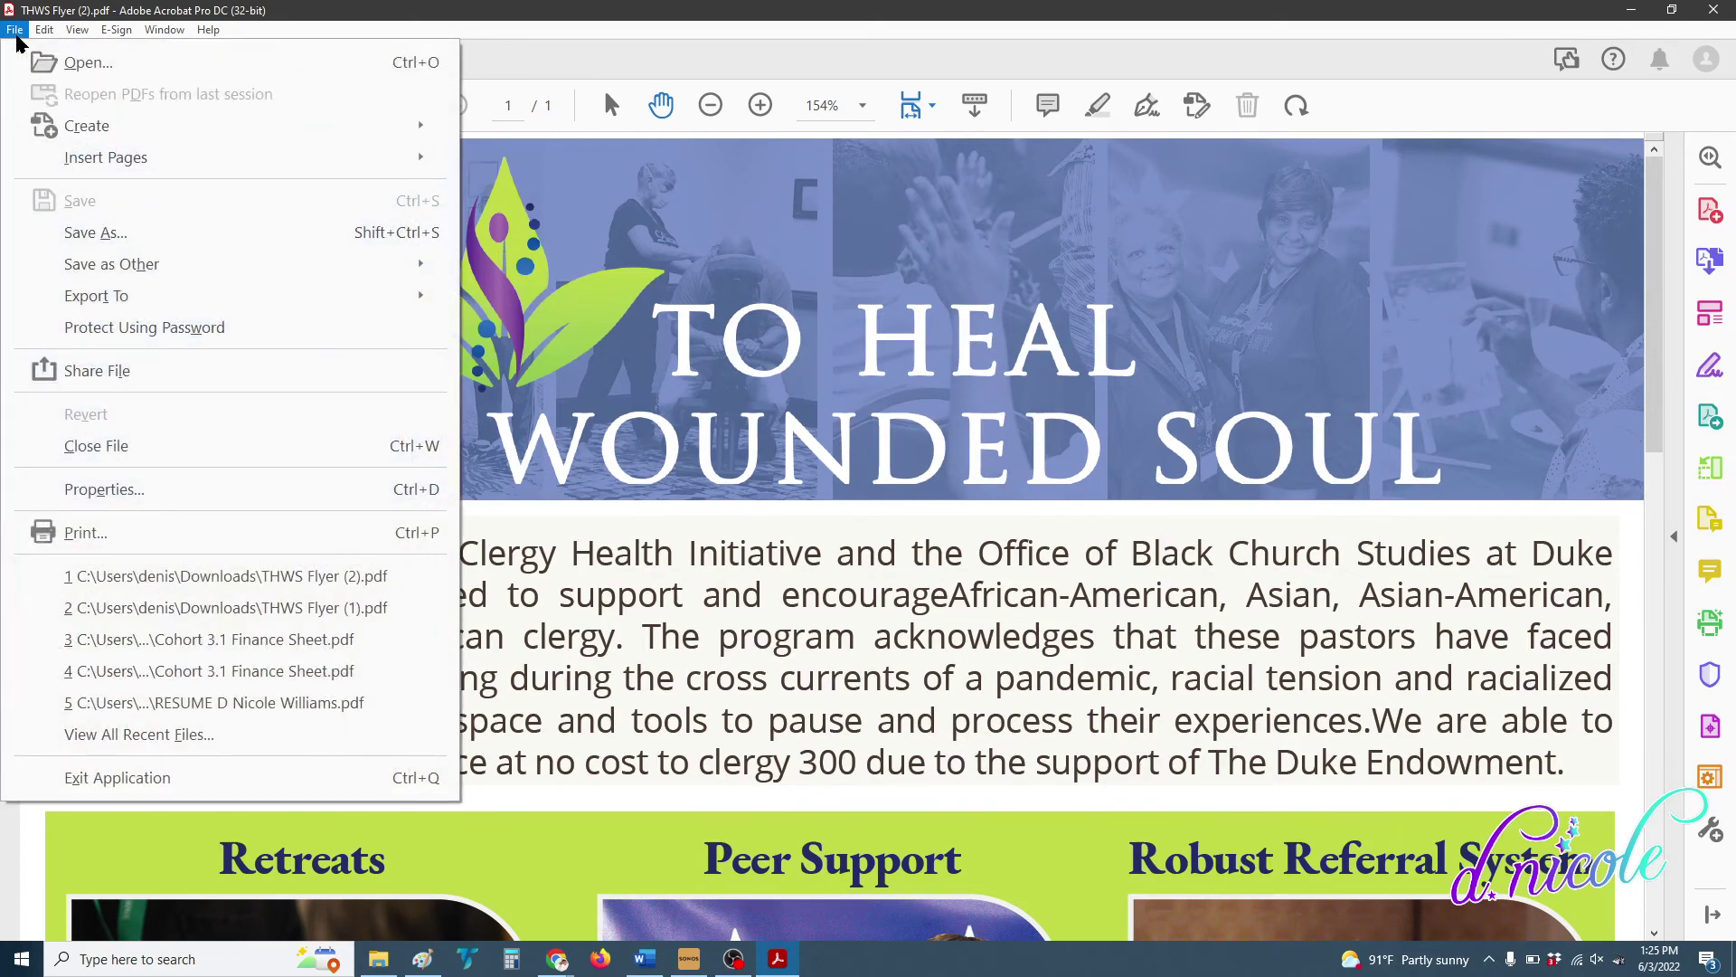
pyautogui.moveTo(256, 298)
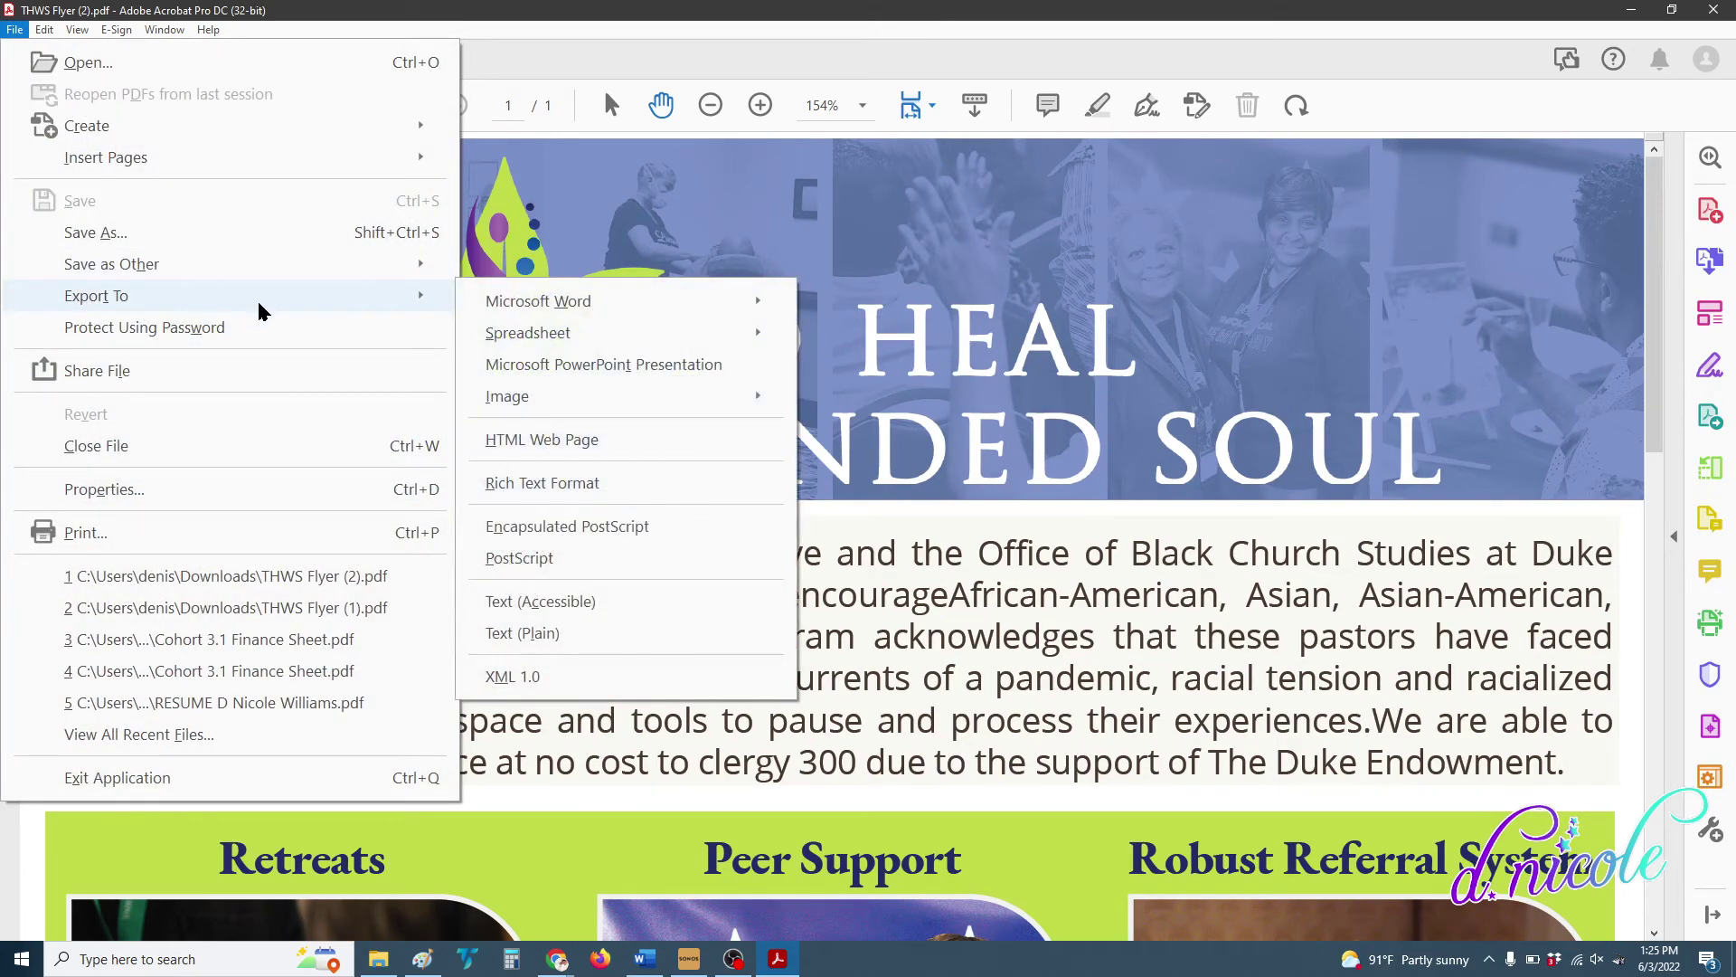
pyautogui.moveTo(590, 304)
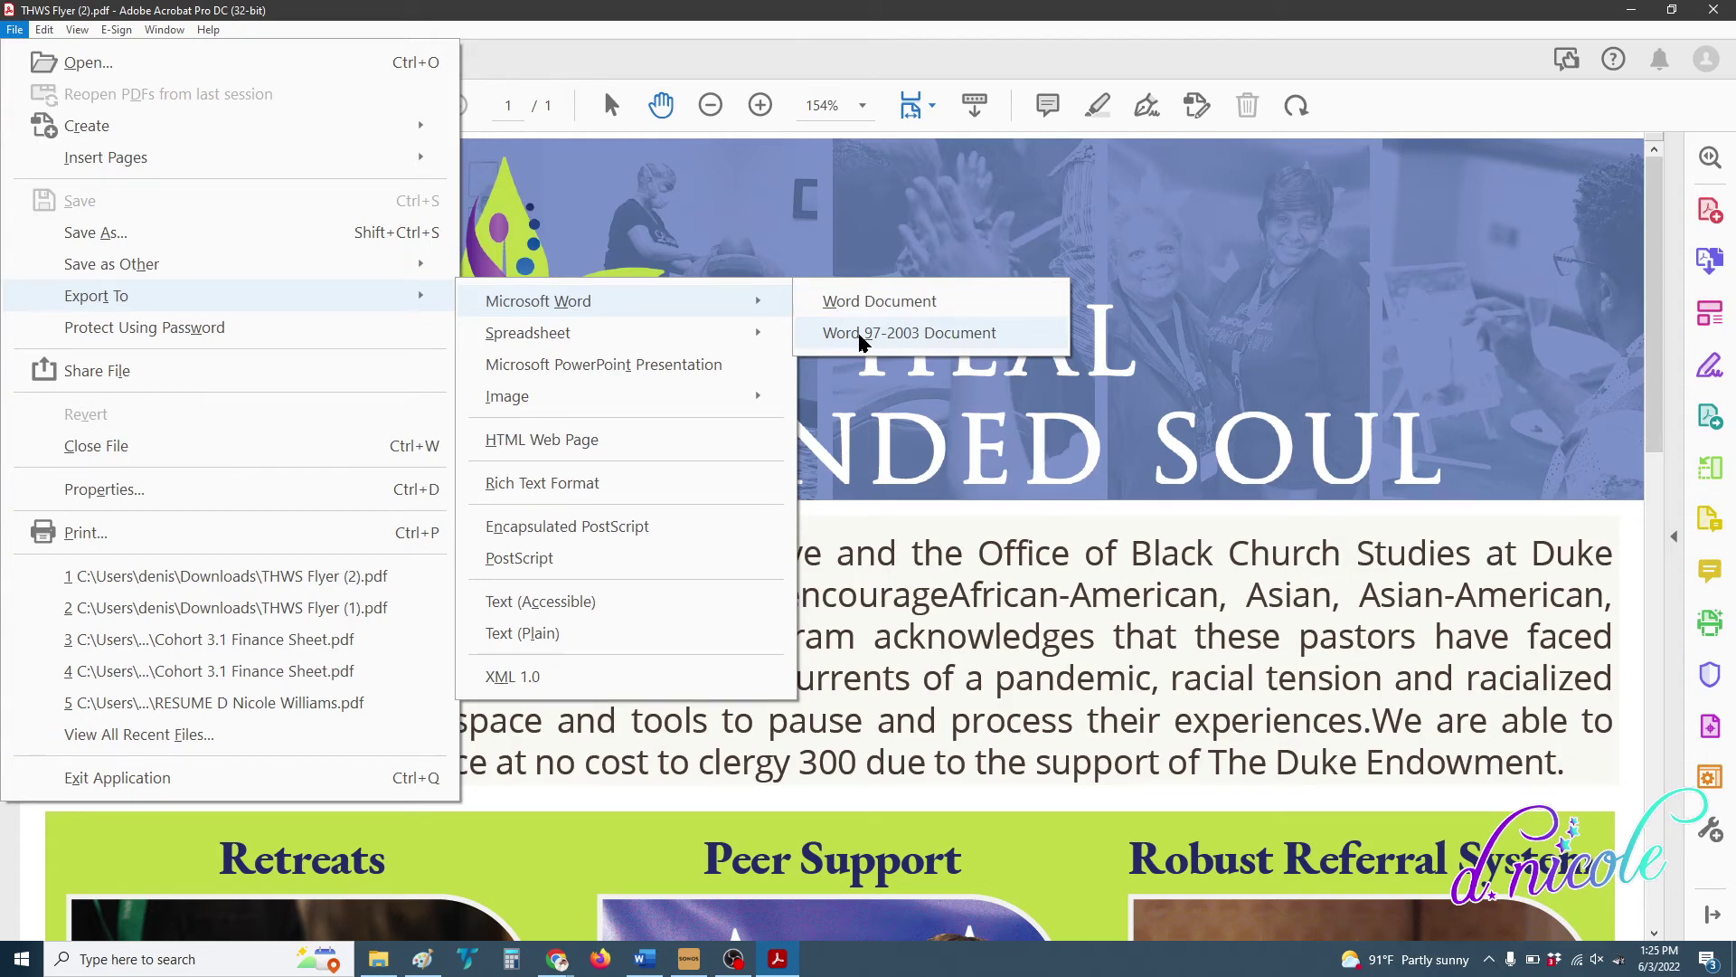
pyautogui.click(941, 310)
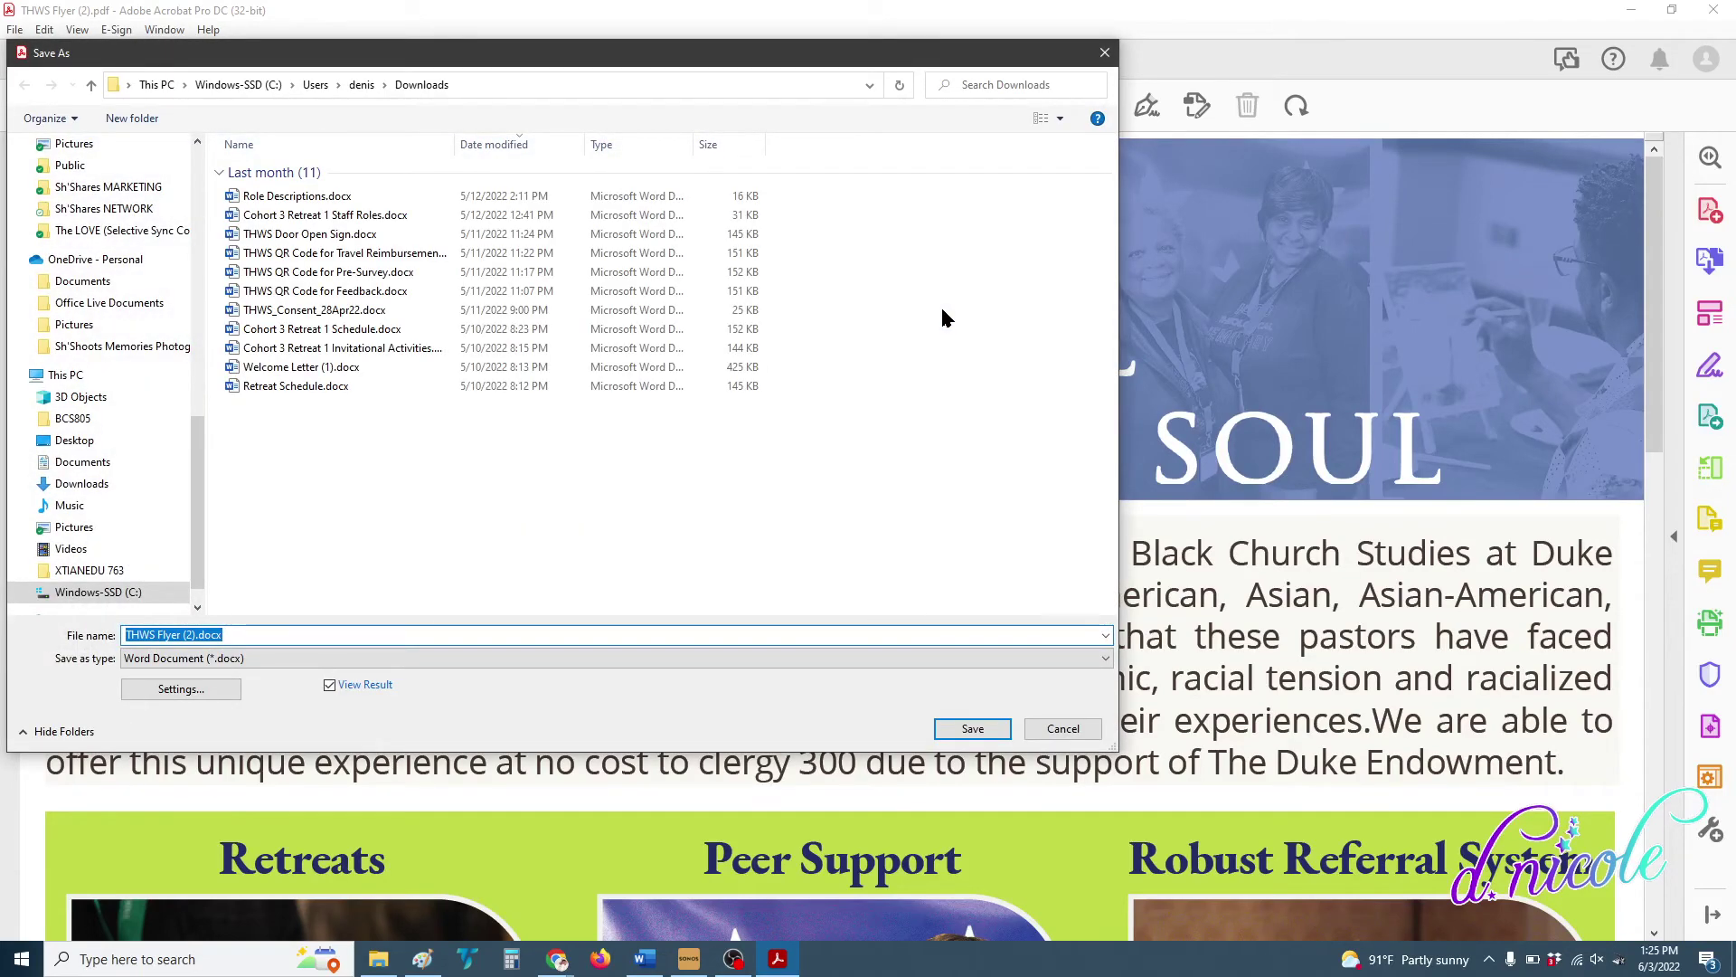
pyautogui.click(970, 728)
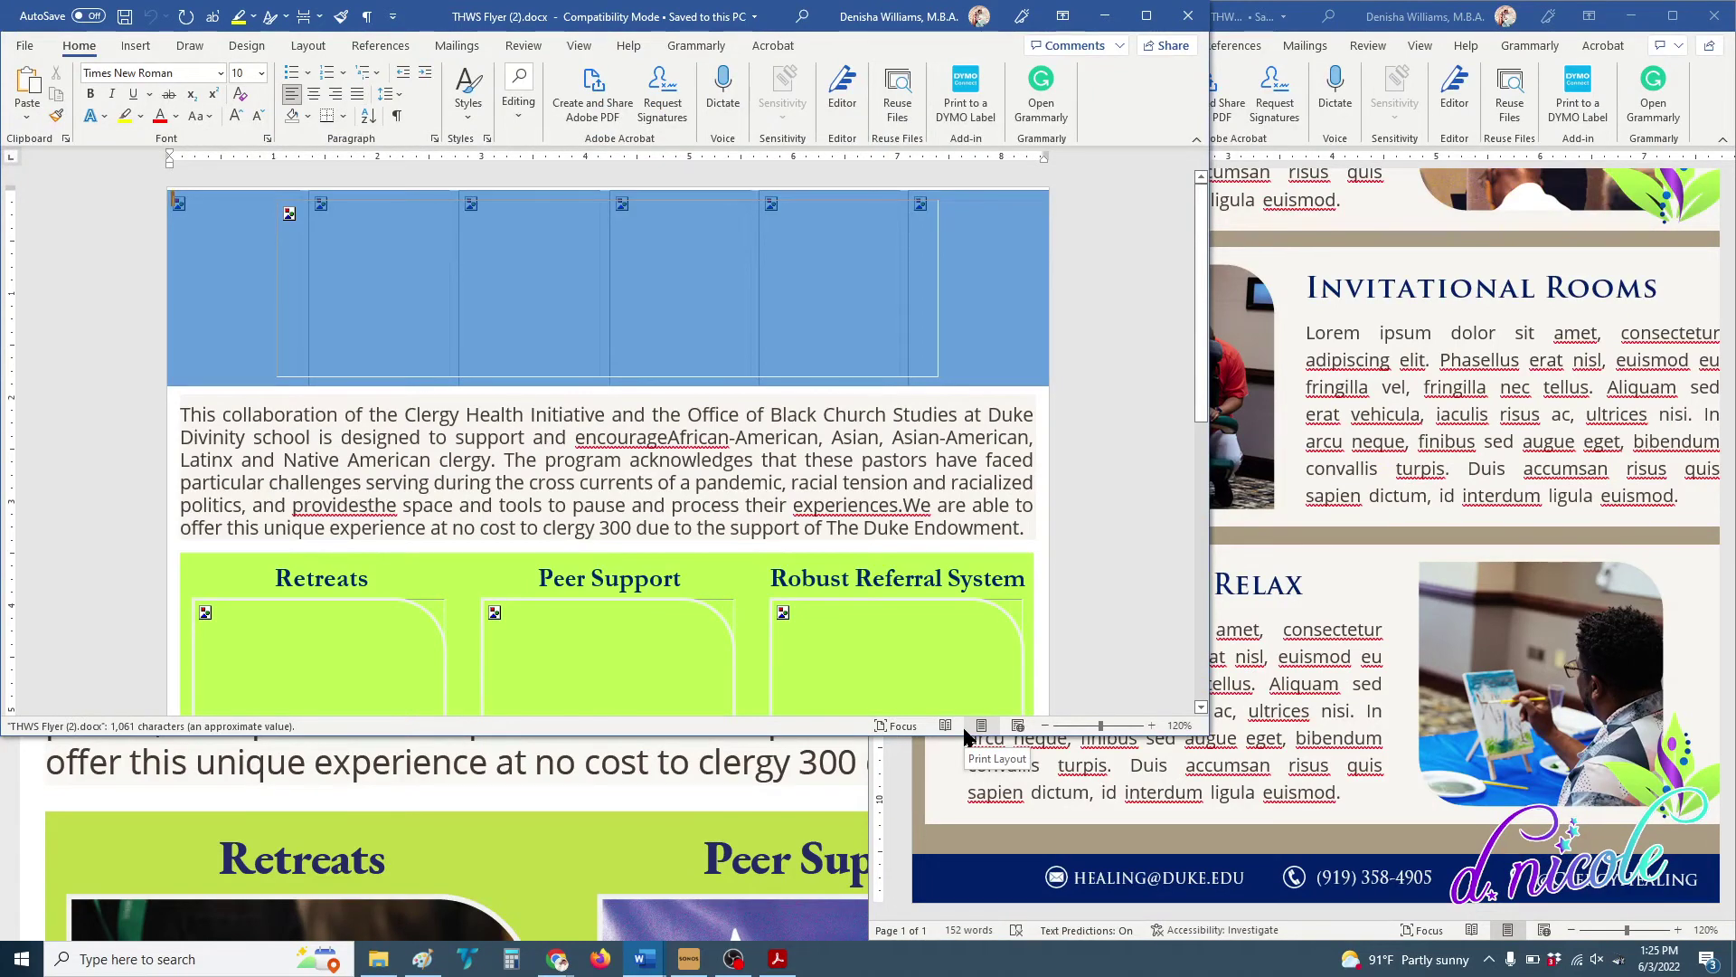
# Maximize Word, select the intro text box and title header, and scroll through the page.
pyautogui.click(1146, 18)
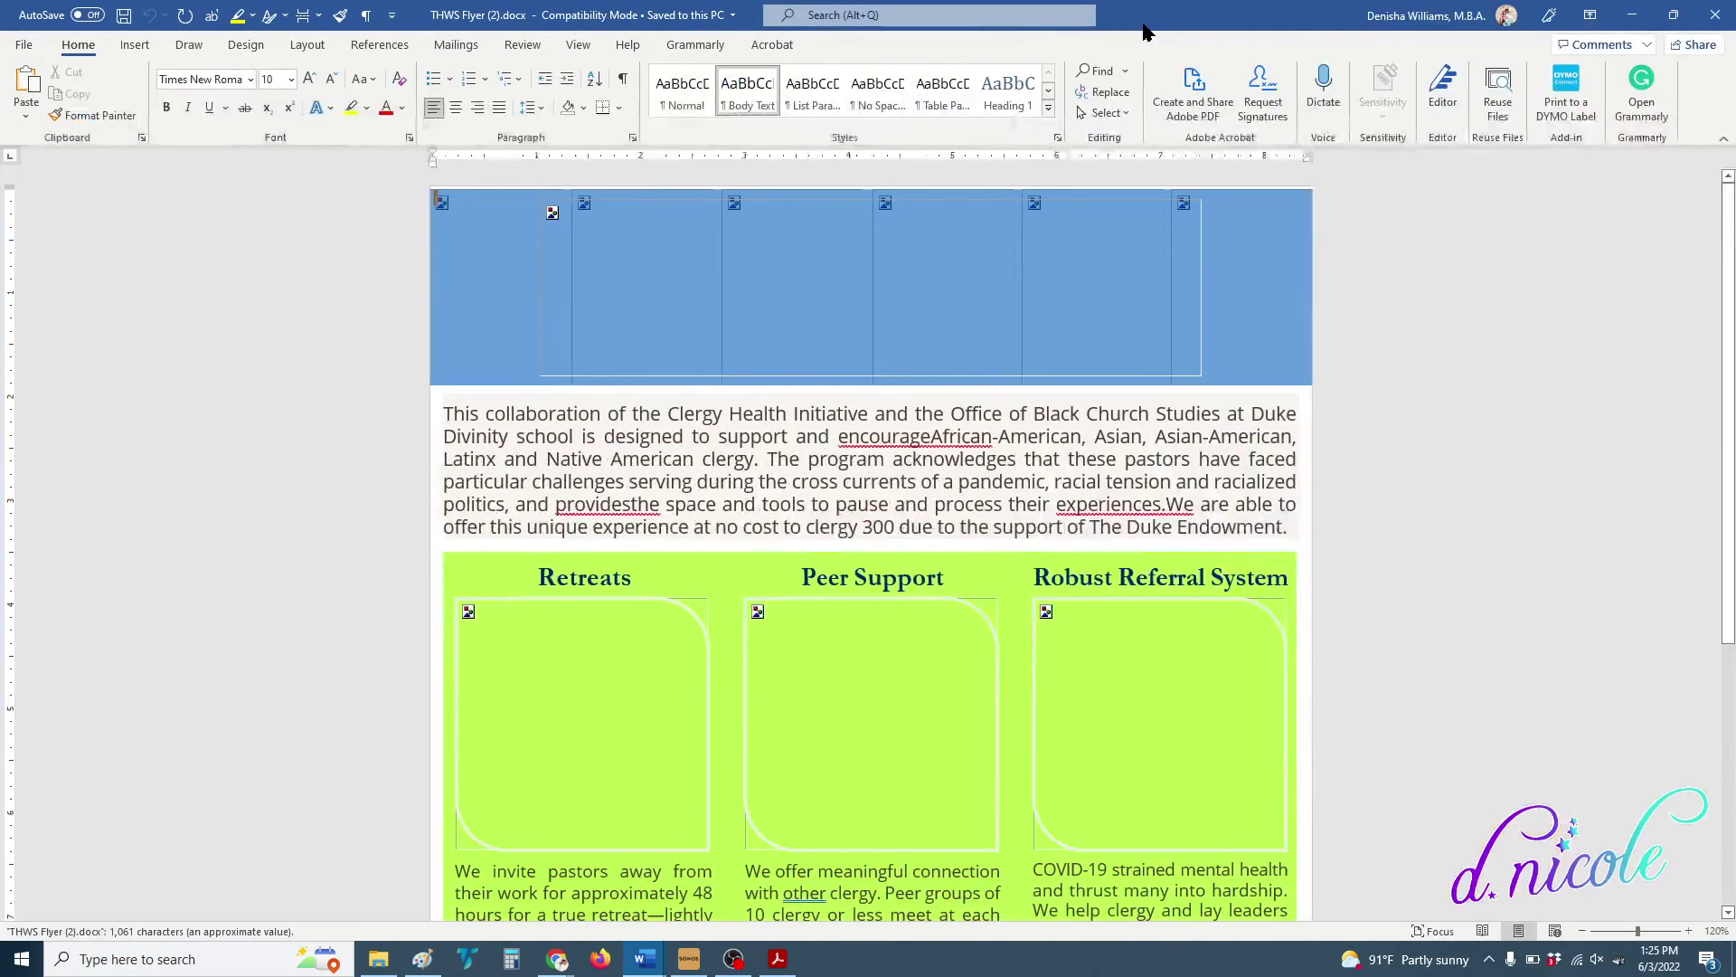
pyautogui.click(1004, 466)
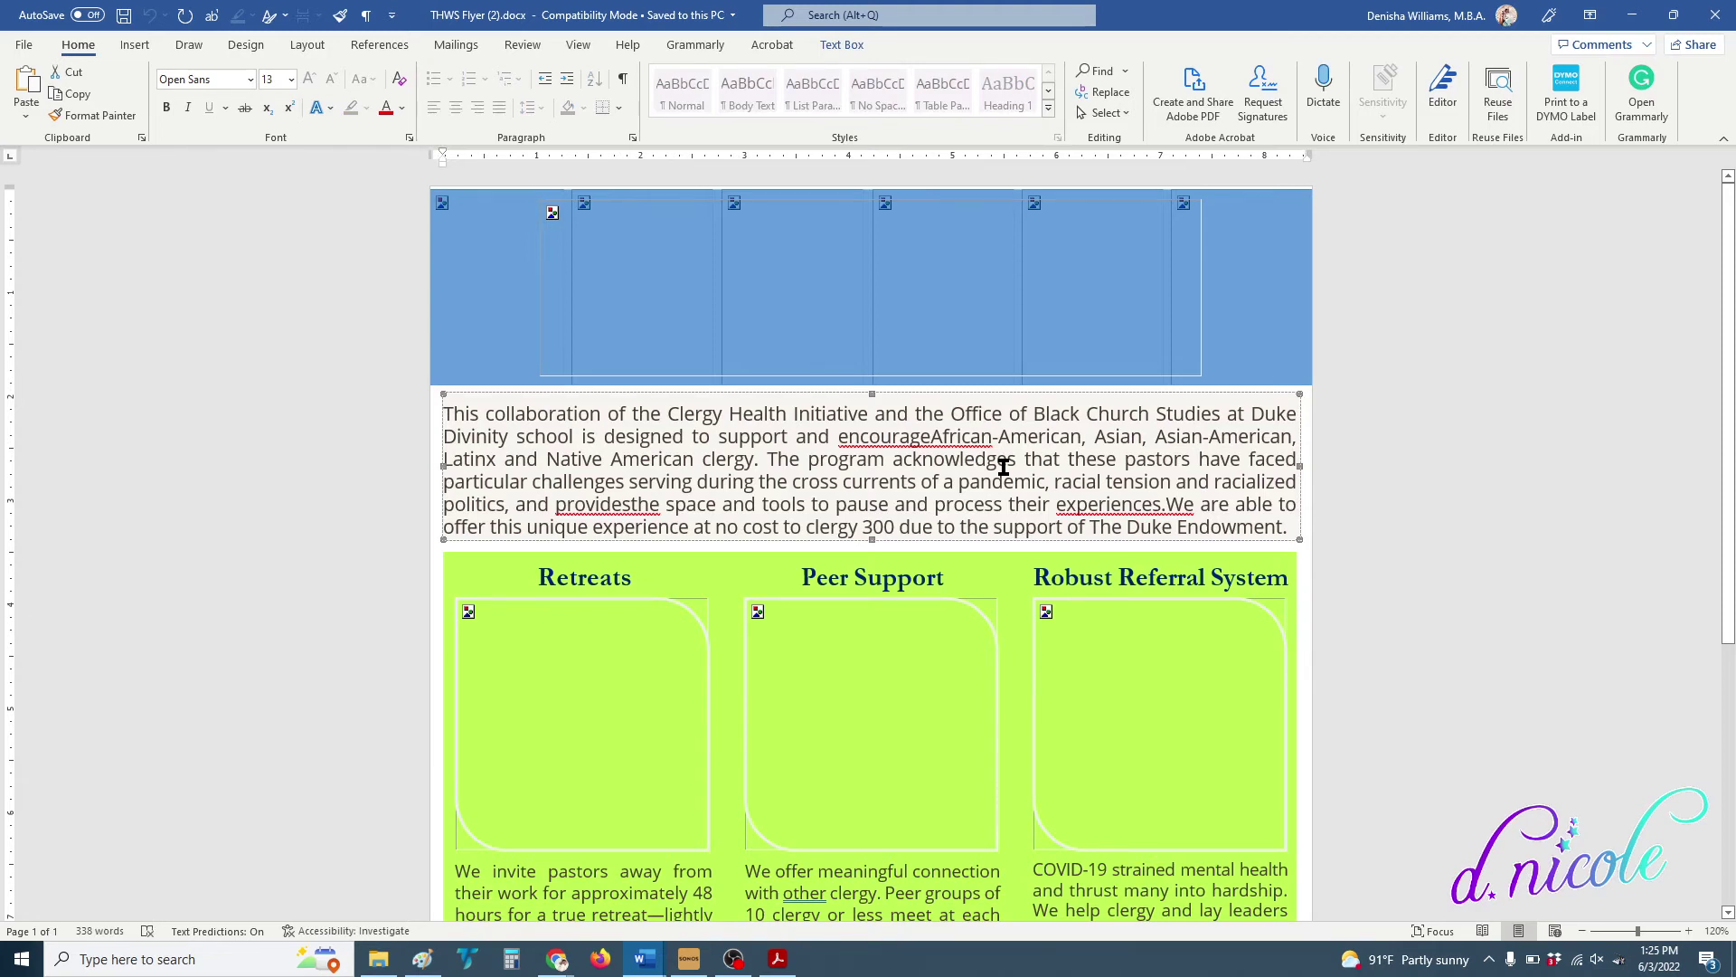
pyautogui.click(848, 293)
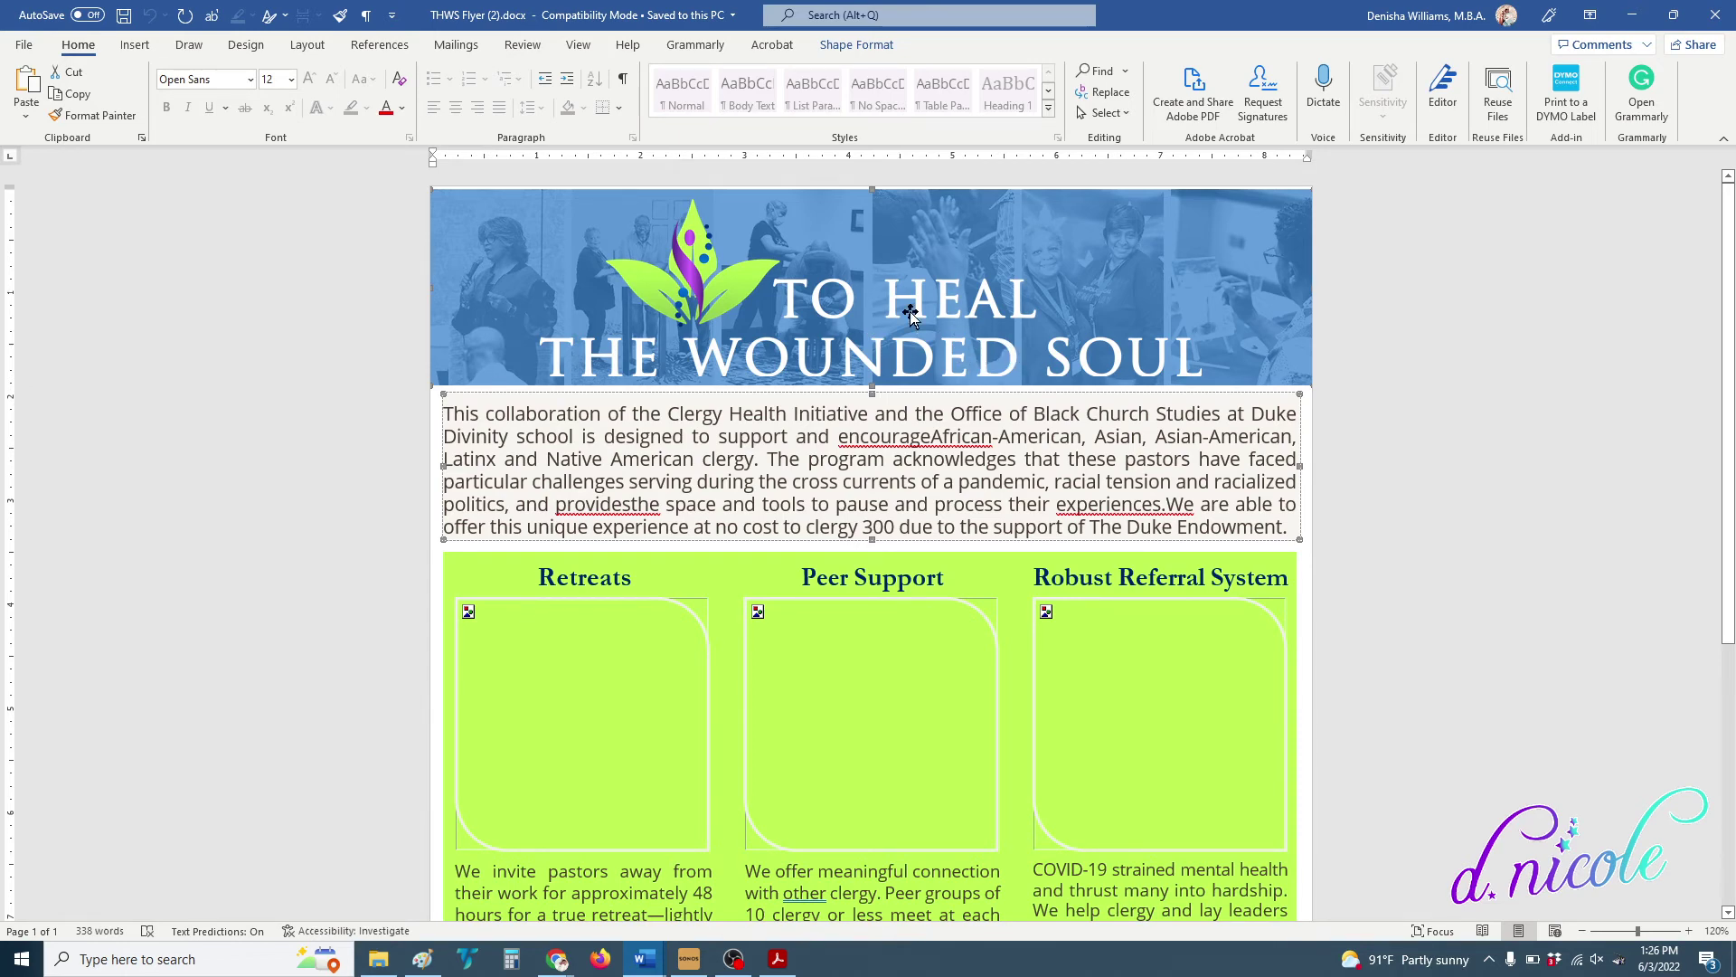
pyautogui.moveTo(1732, 372); pyautogui.dragTo(1731, 649)
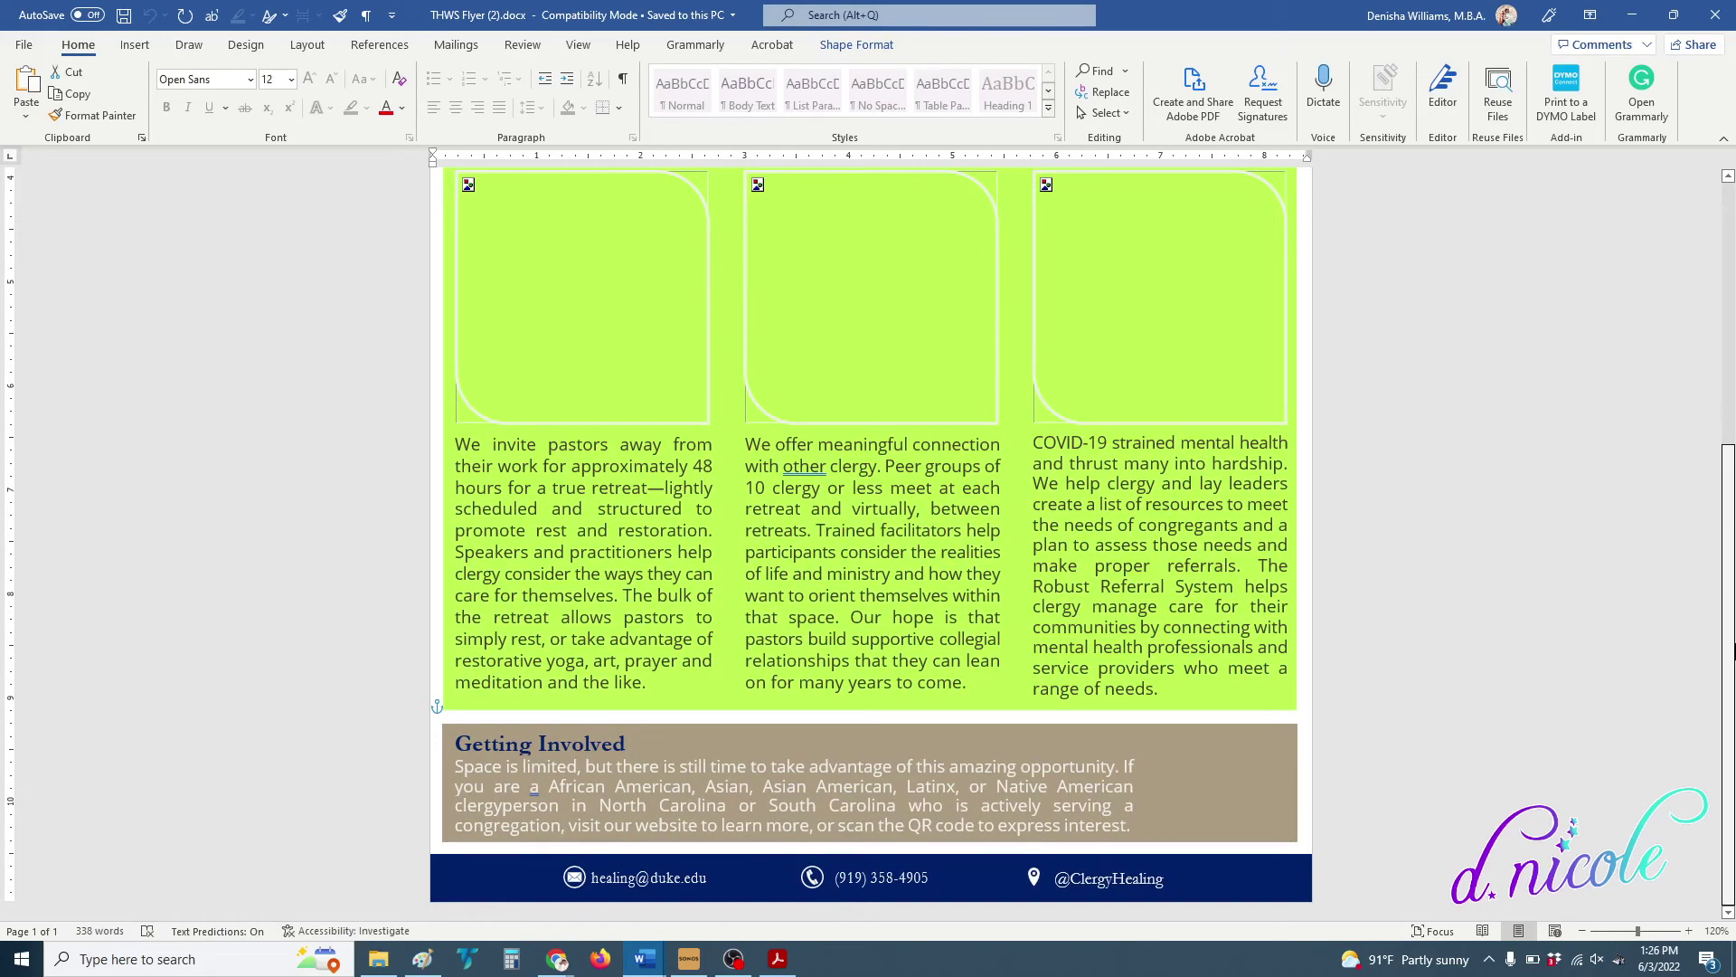
pyautogui.moveTo(1731, 644); pyautogui.dragTo(1732, 453)
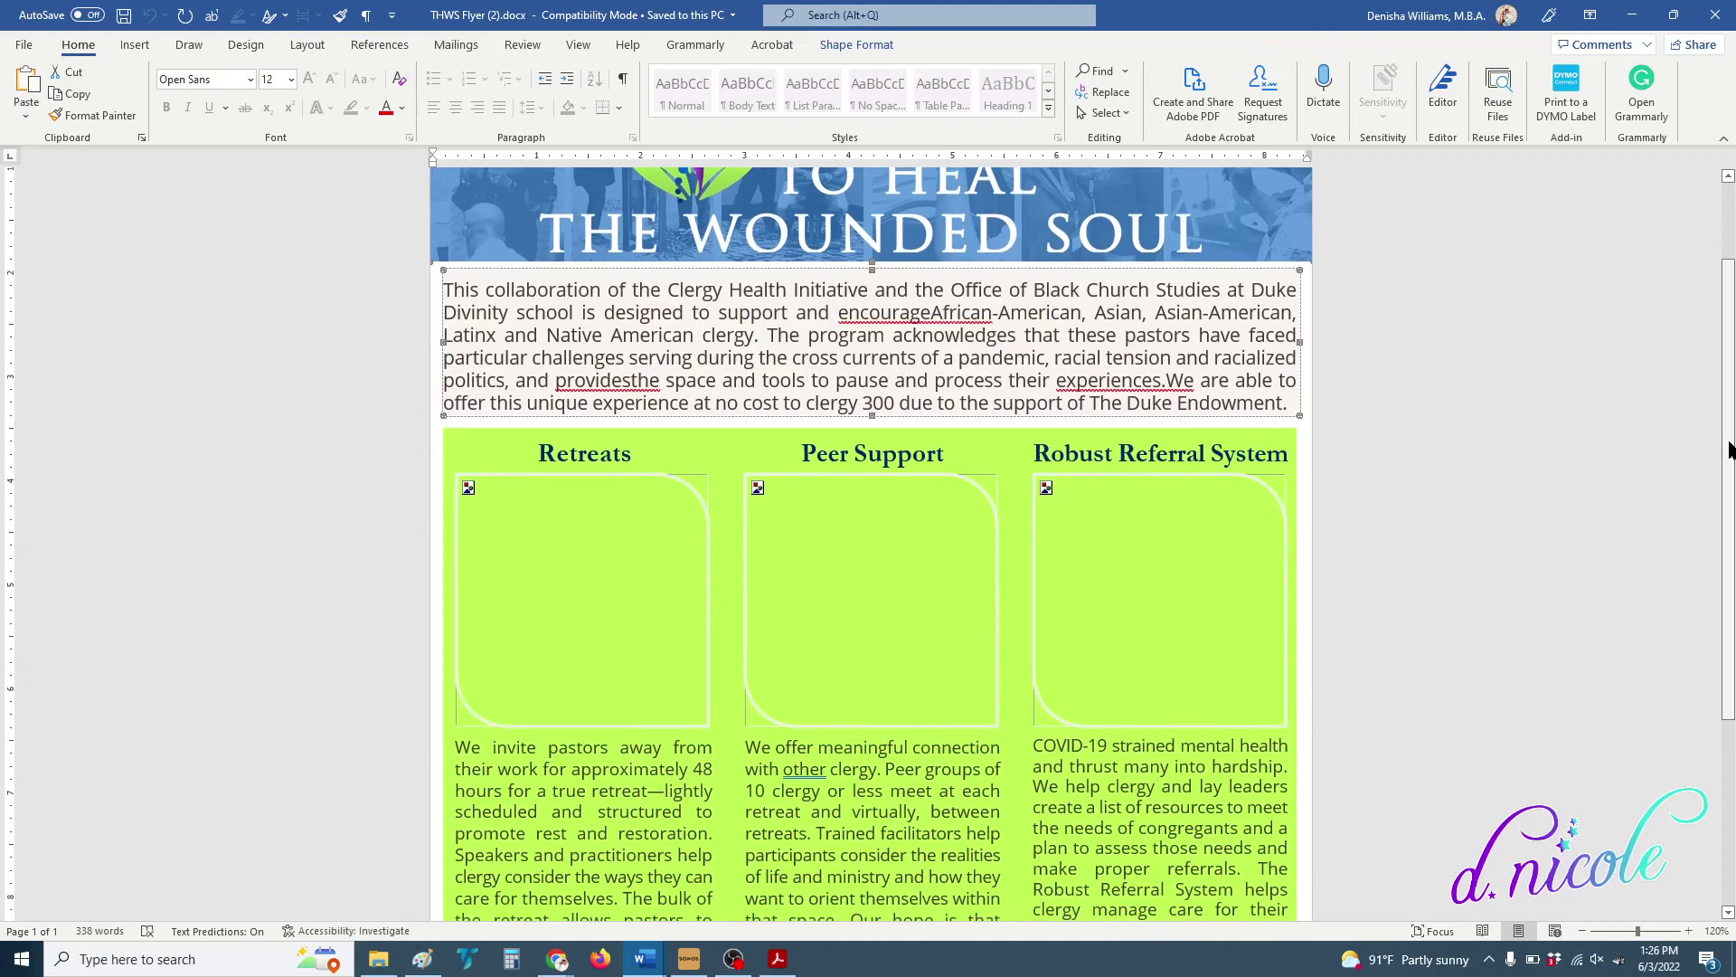
# Split 'encourage African-American' and 'experiences. We', and accept Editor's 'provides the' fix.
pyautogui.rightClick(942, 312)
pyautogui.press('Escape')
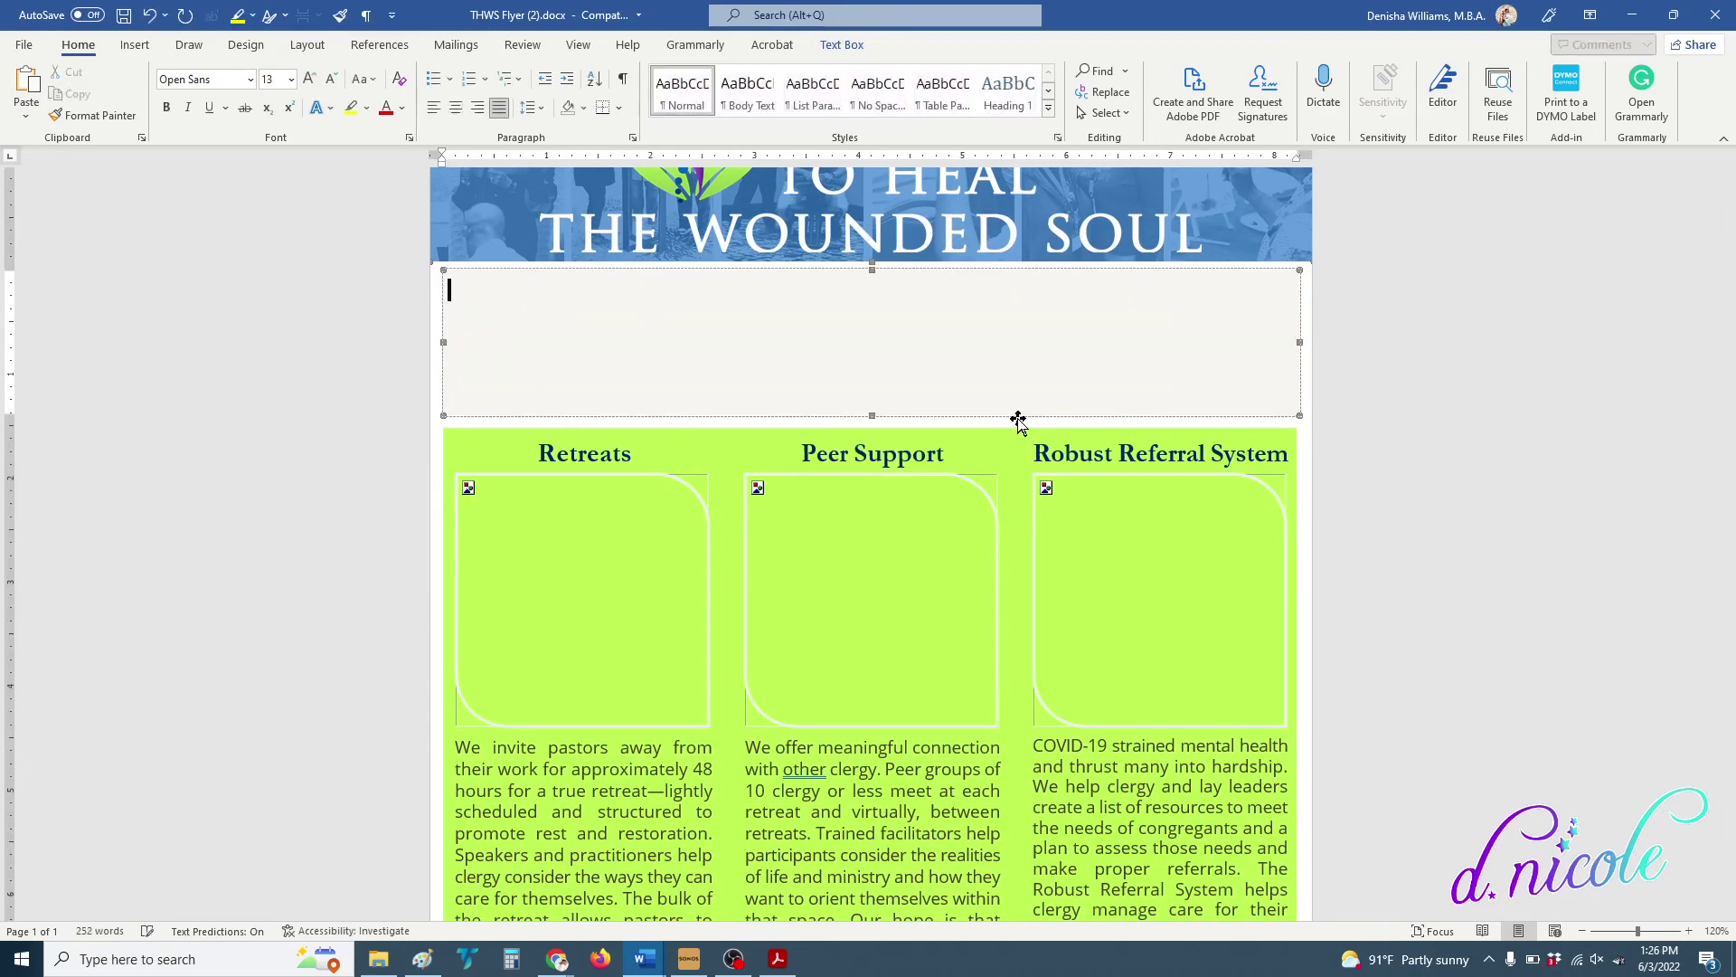
pyautogui.click(933, 312)
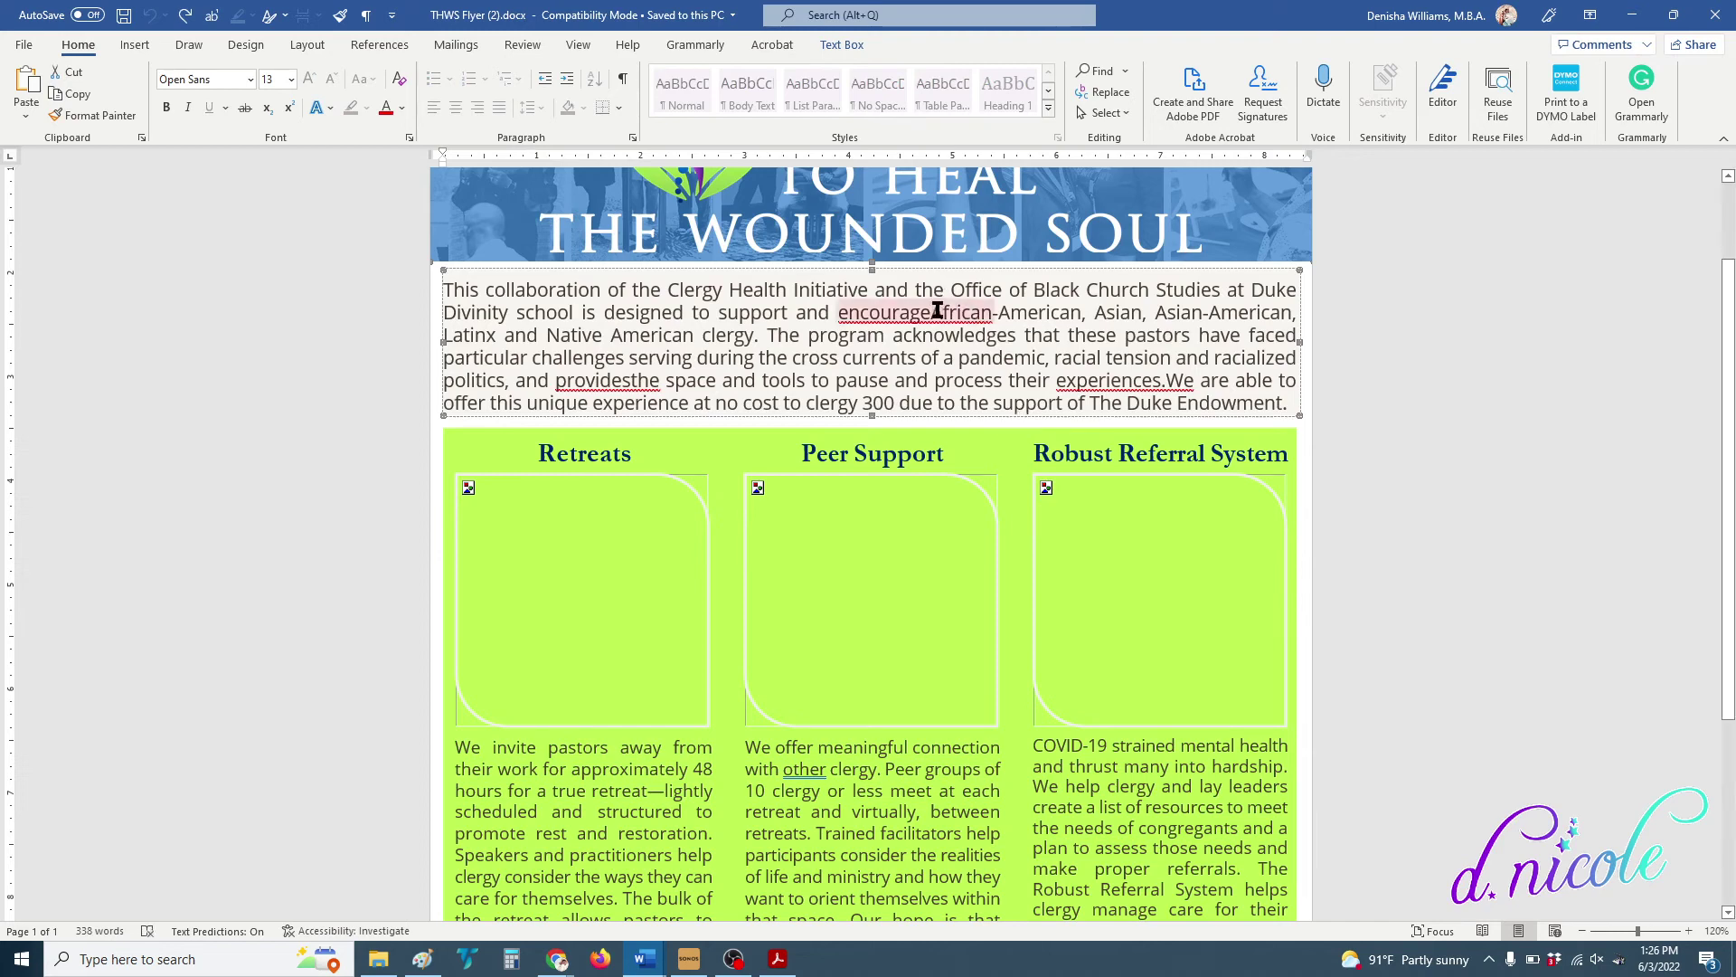
pyautogui.rightClick(933, 312)
pyautogui.press('Escape')
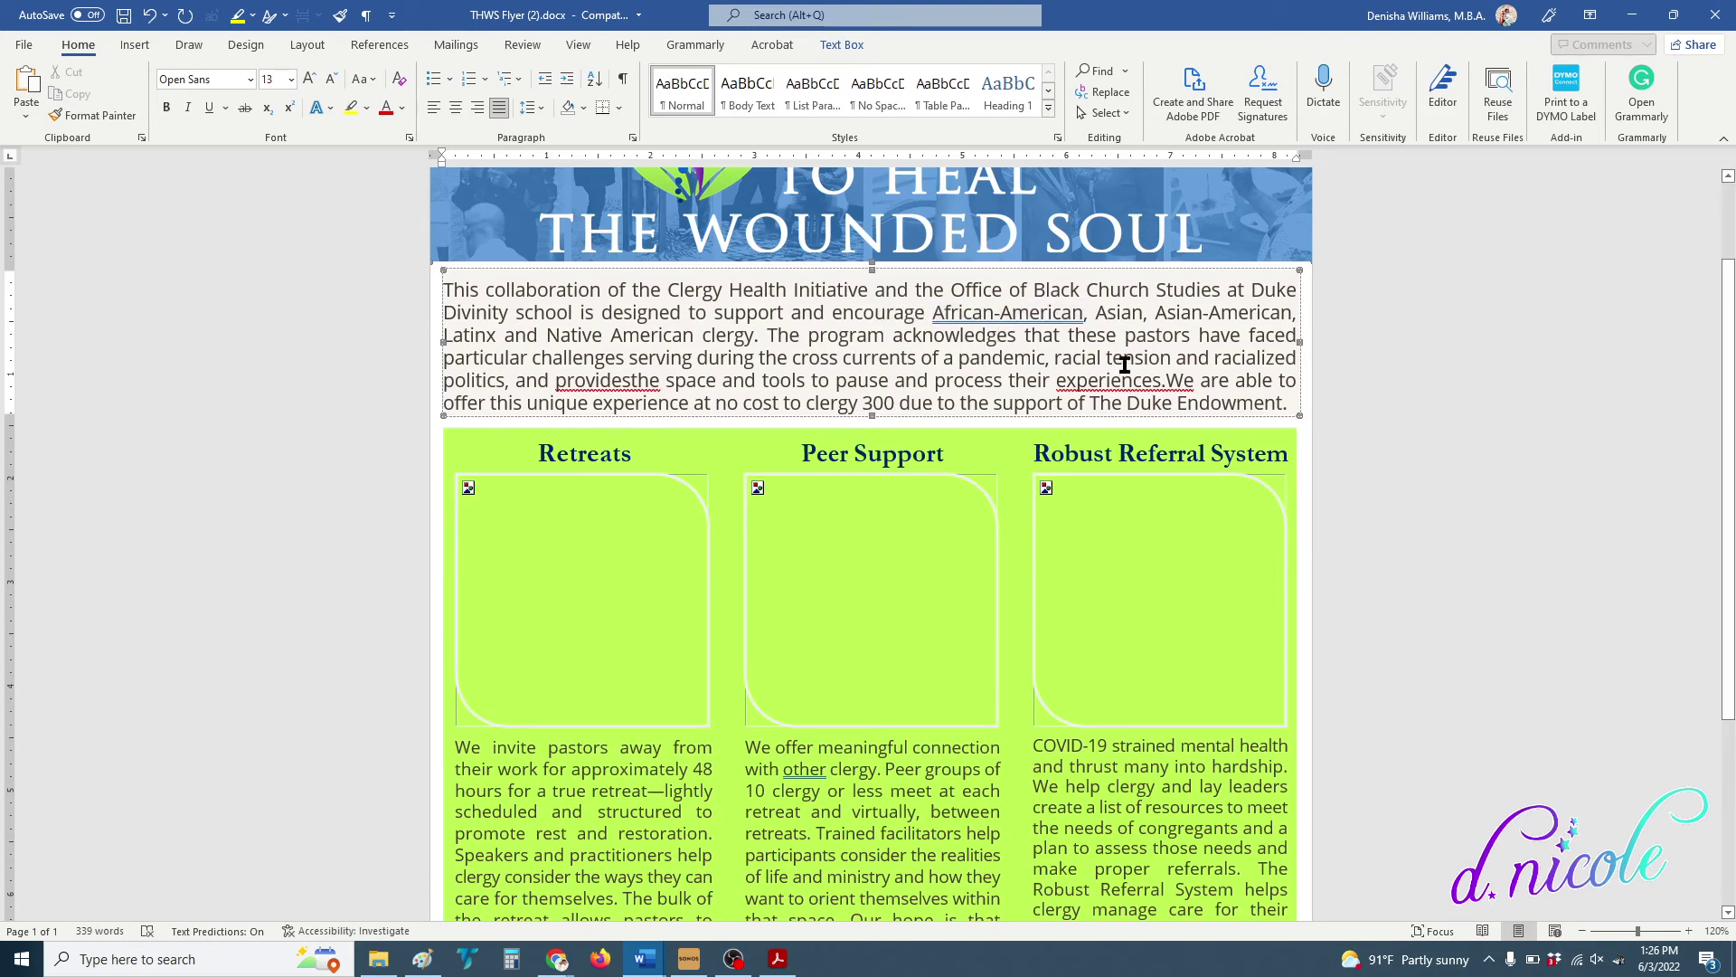
pyautogui.click(1169, 380)
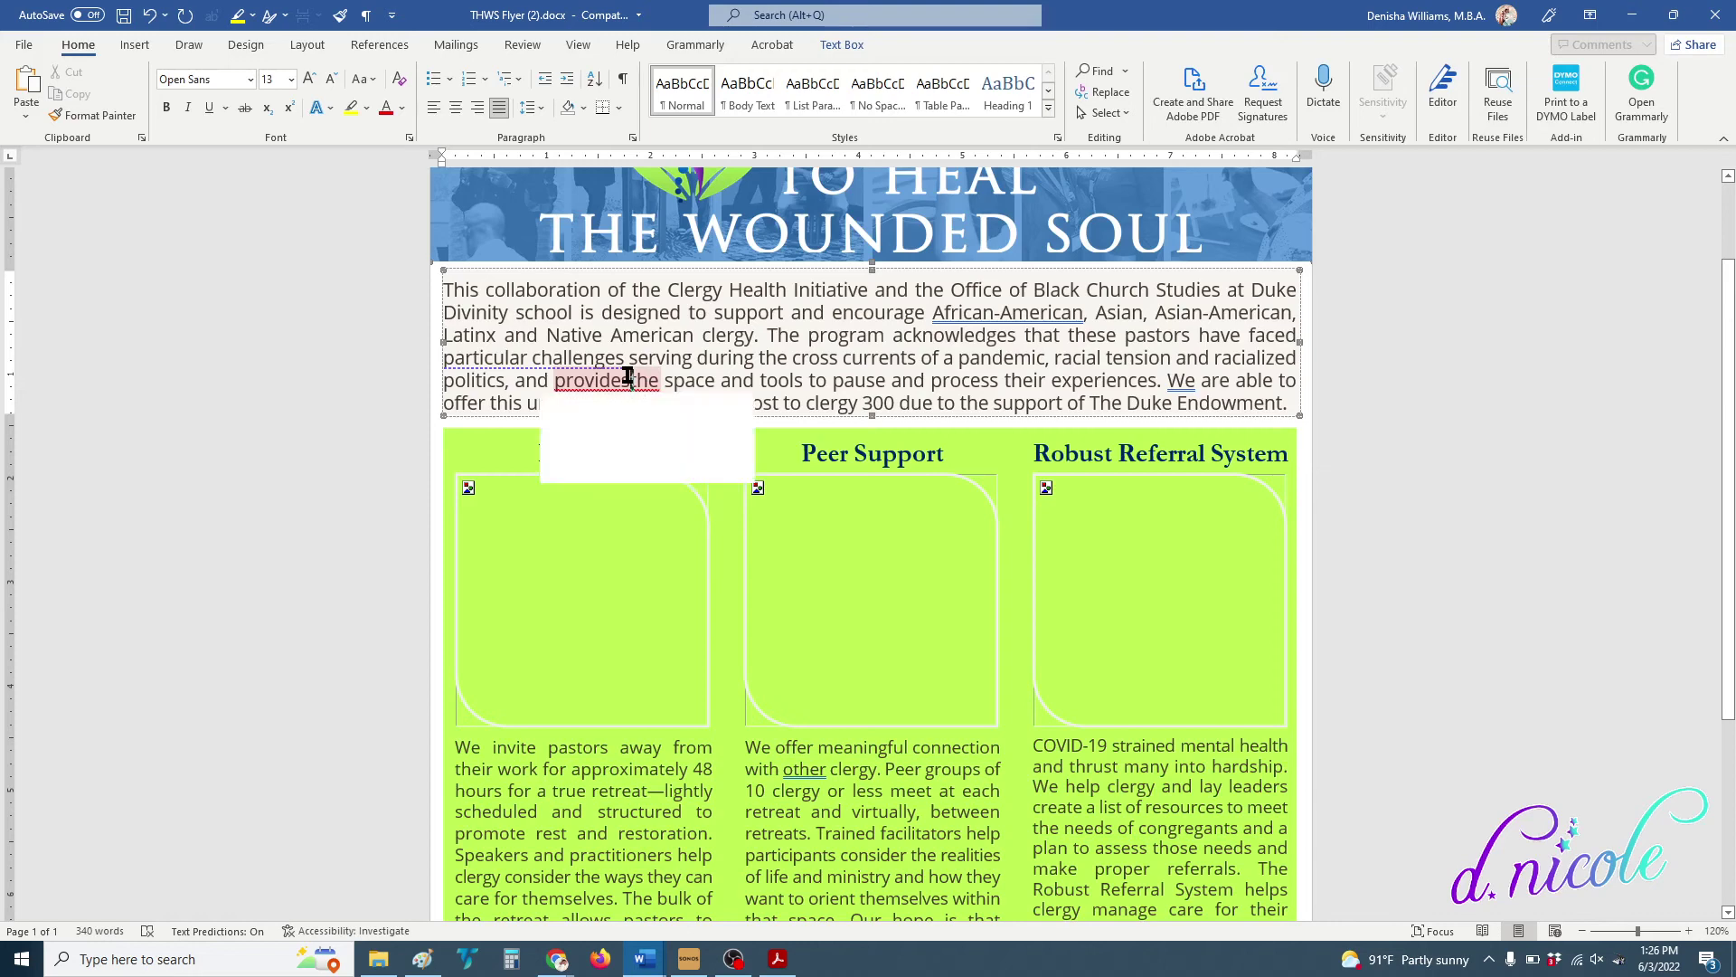
pyautogui.moveTo(624, 378)
pyautogui.click(647, 486)
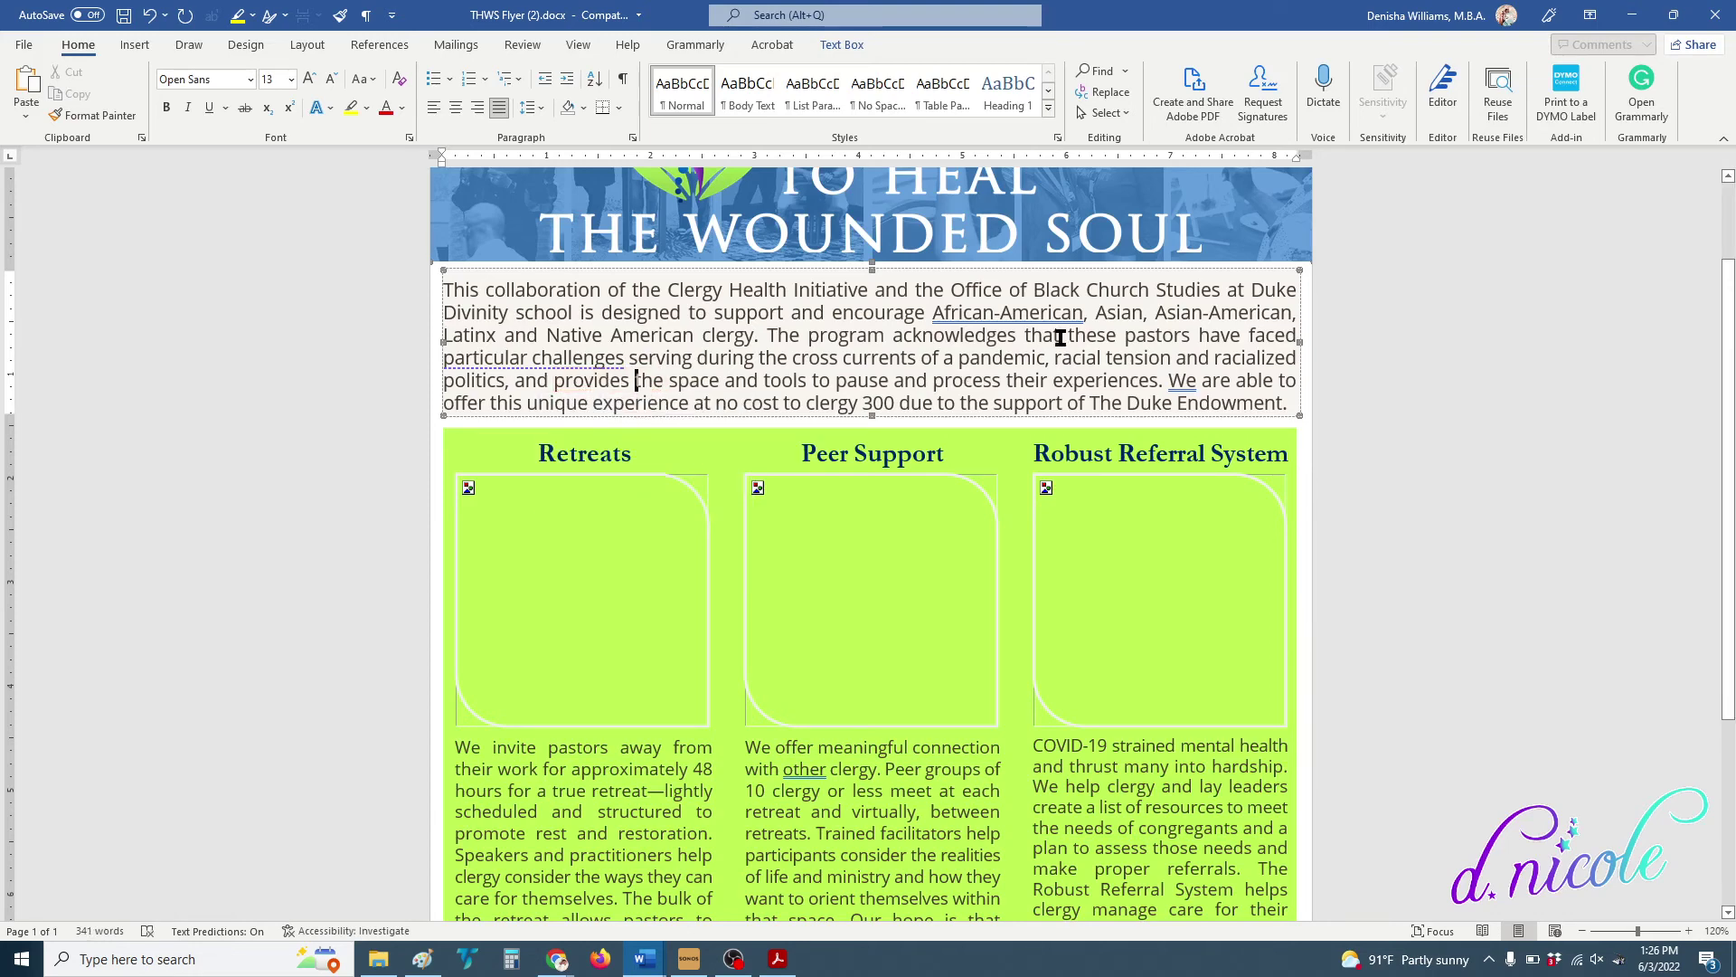
# Reselect the intro paragraph box and scroll through the page to the green three-column section.
pyautogui.click(1306, 351)
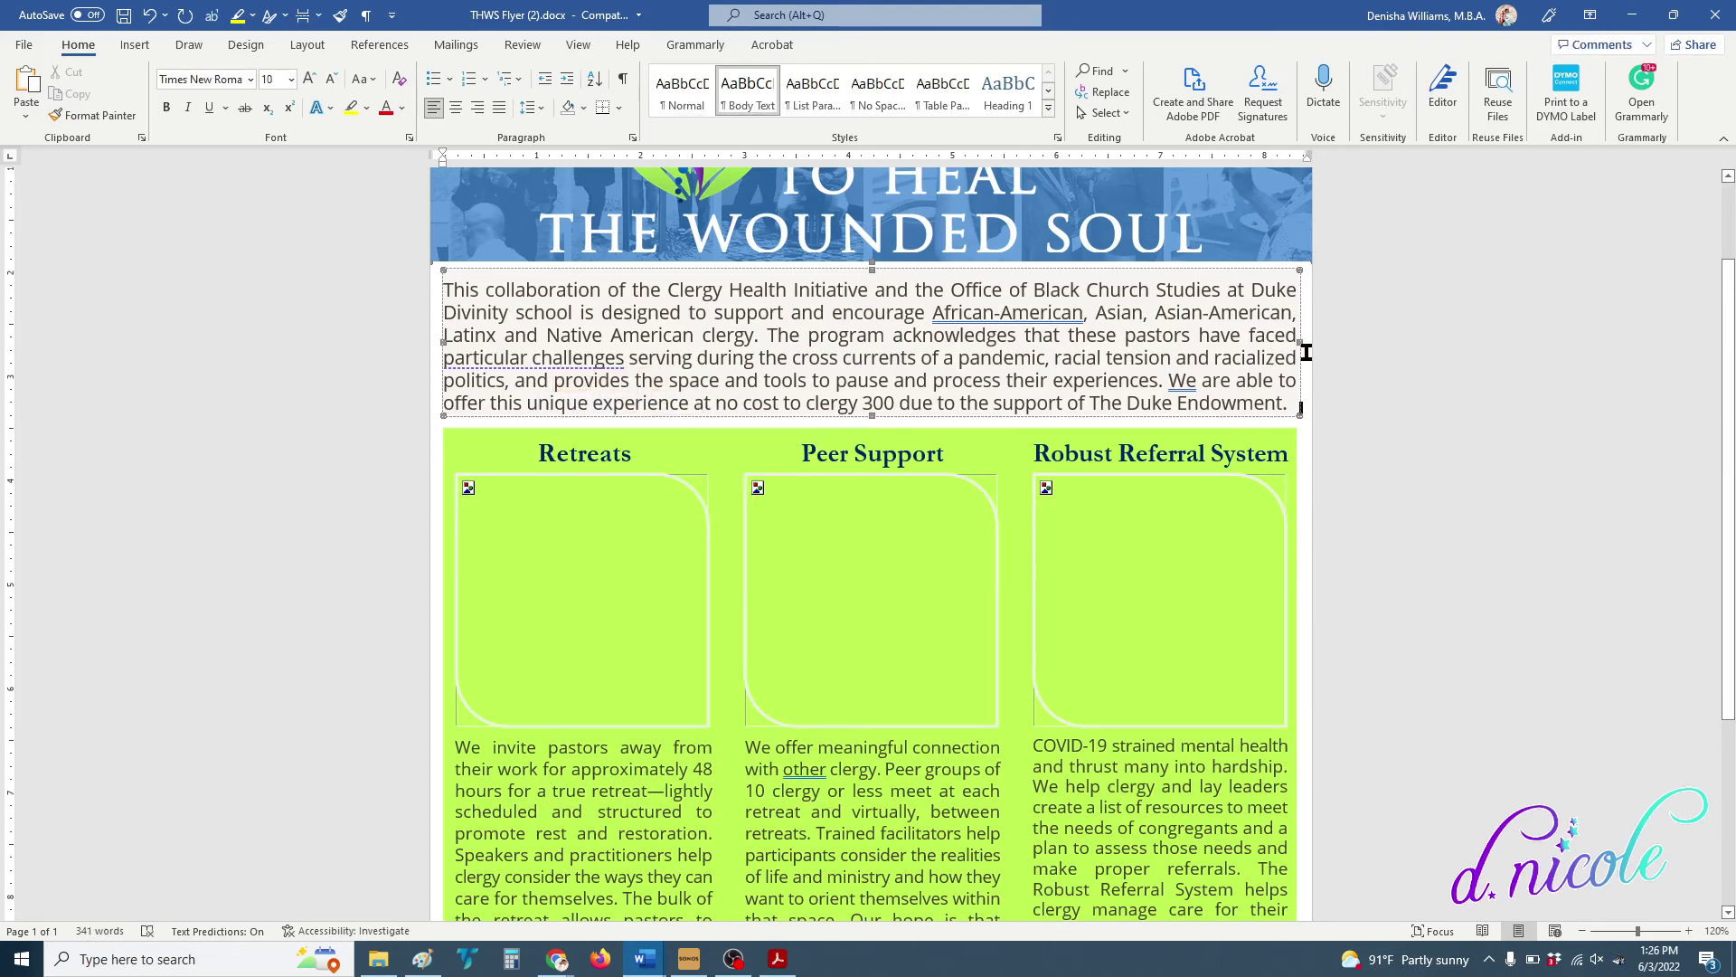
pyautogui.click(1231, 403)
pyautogui.moveTo(1732, 391); pyautogui.dragTo(1734, 244)
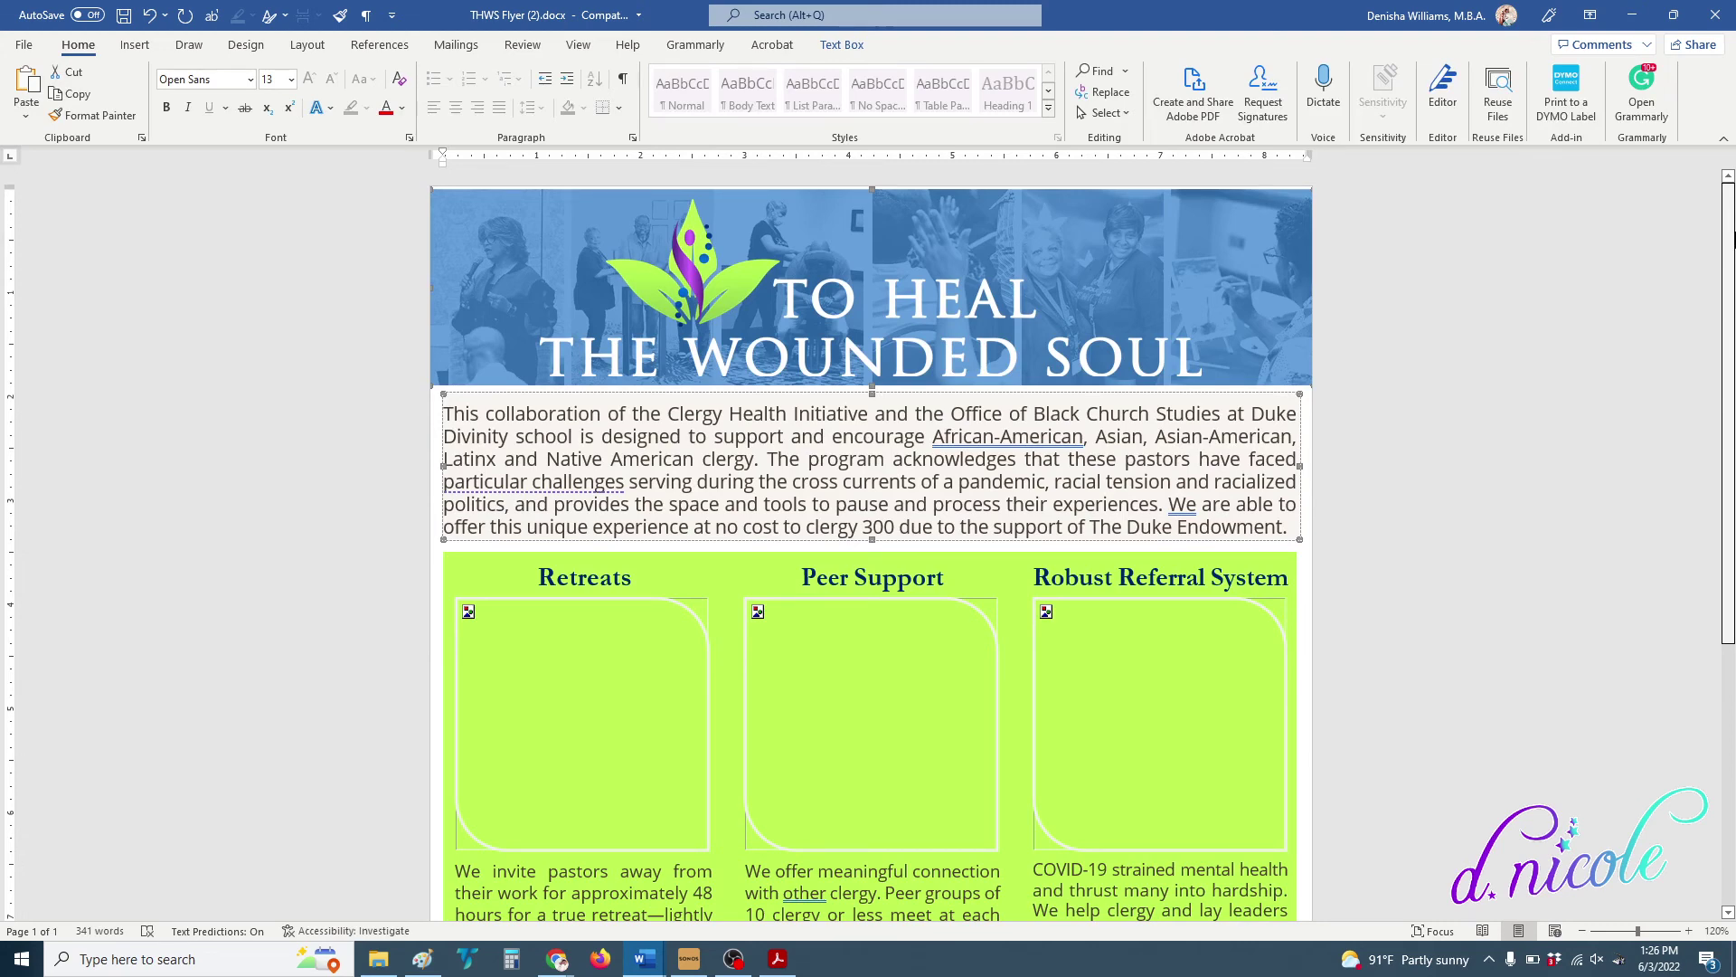
pyautogui.moveTo(1734, 244); pyautogui.dragTo(1731, 427)
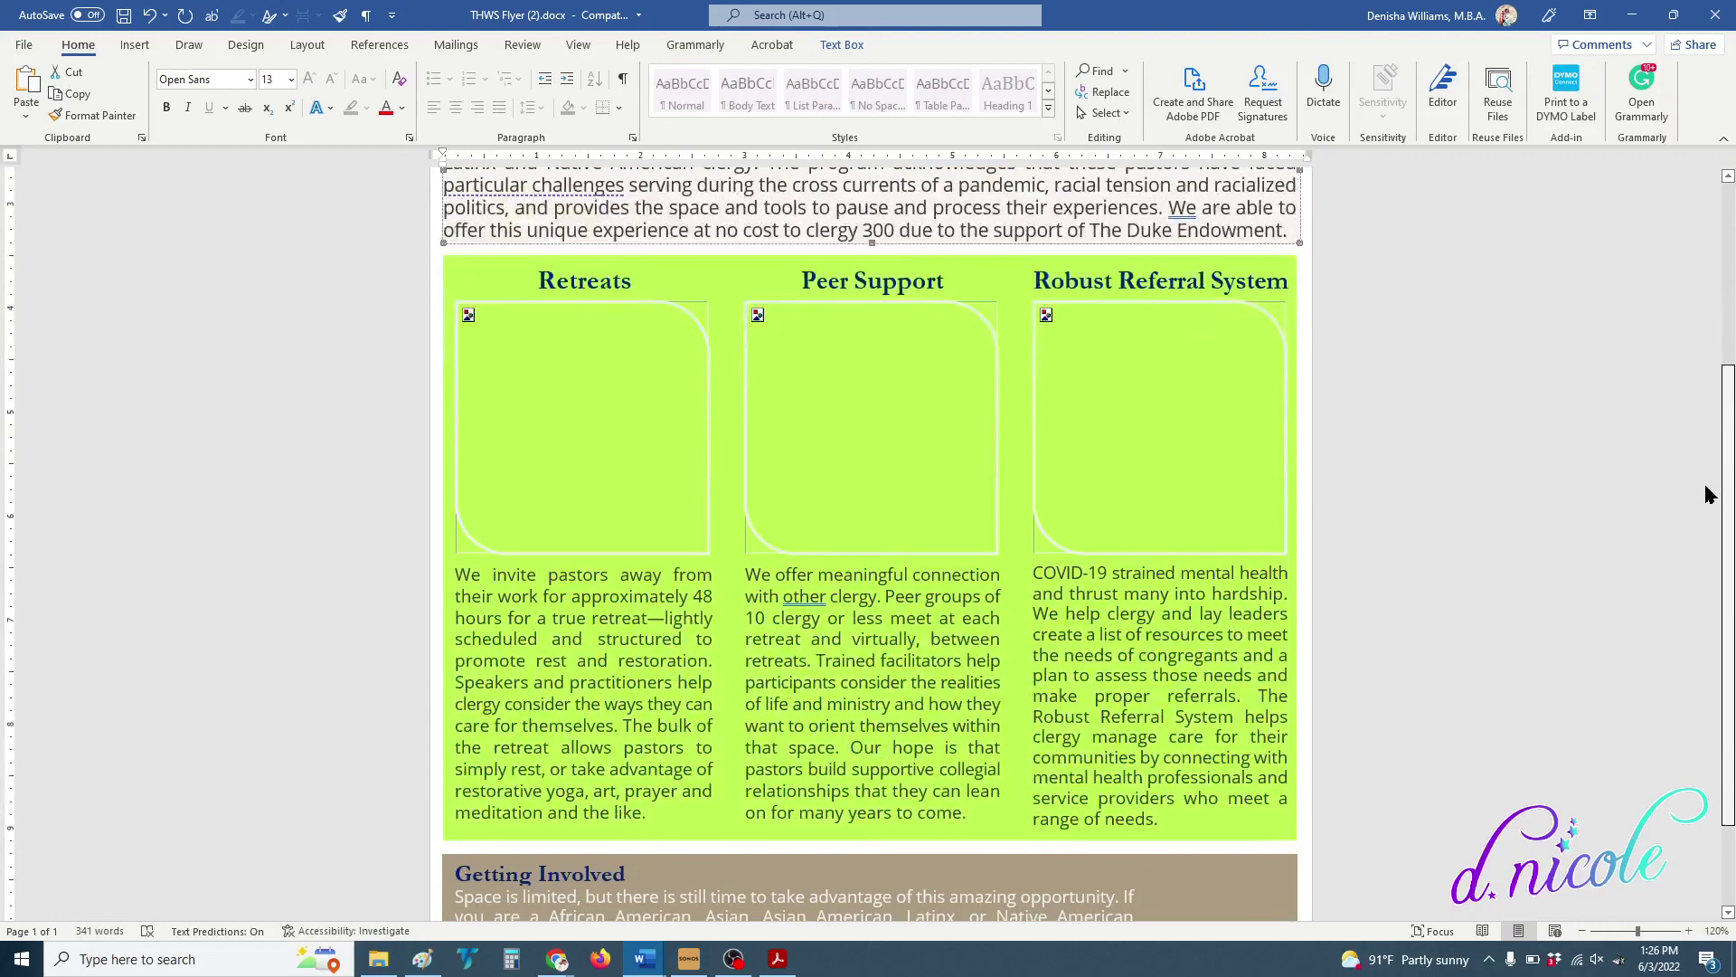
pyautogui.click(1126, 459)
pyautogui.scroll(3, 1124, 449)
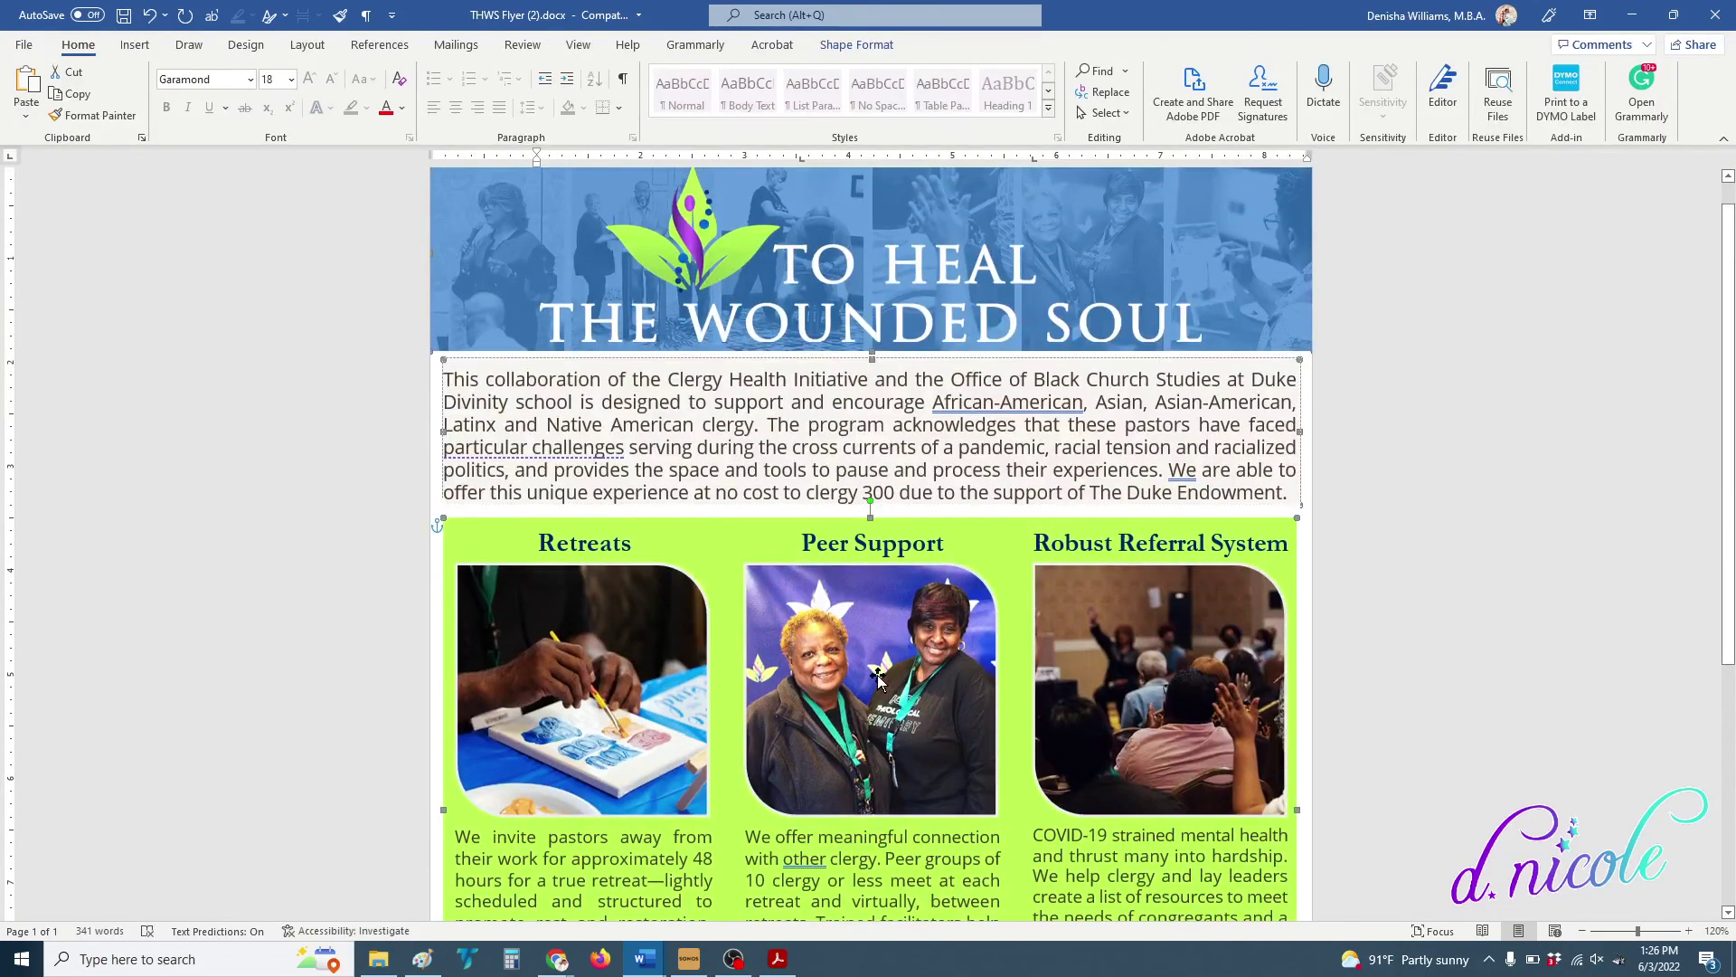
pyautogui.moveTo(1733, 496); pyautogui.dragTo(1733, 751)
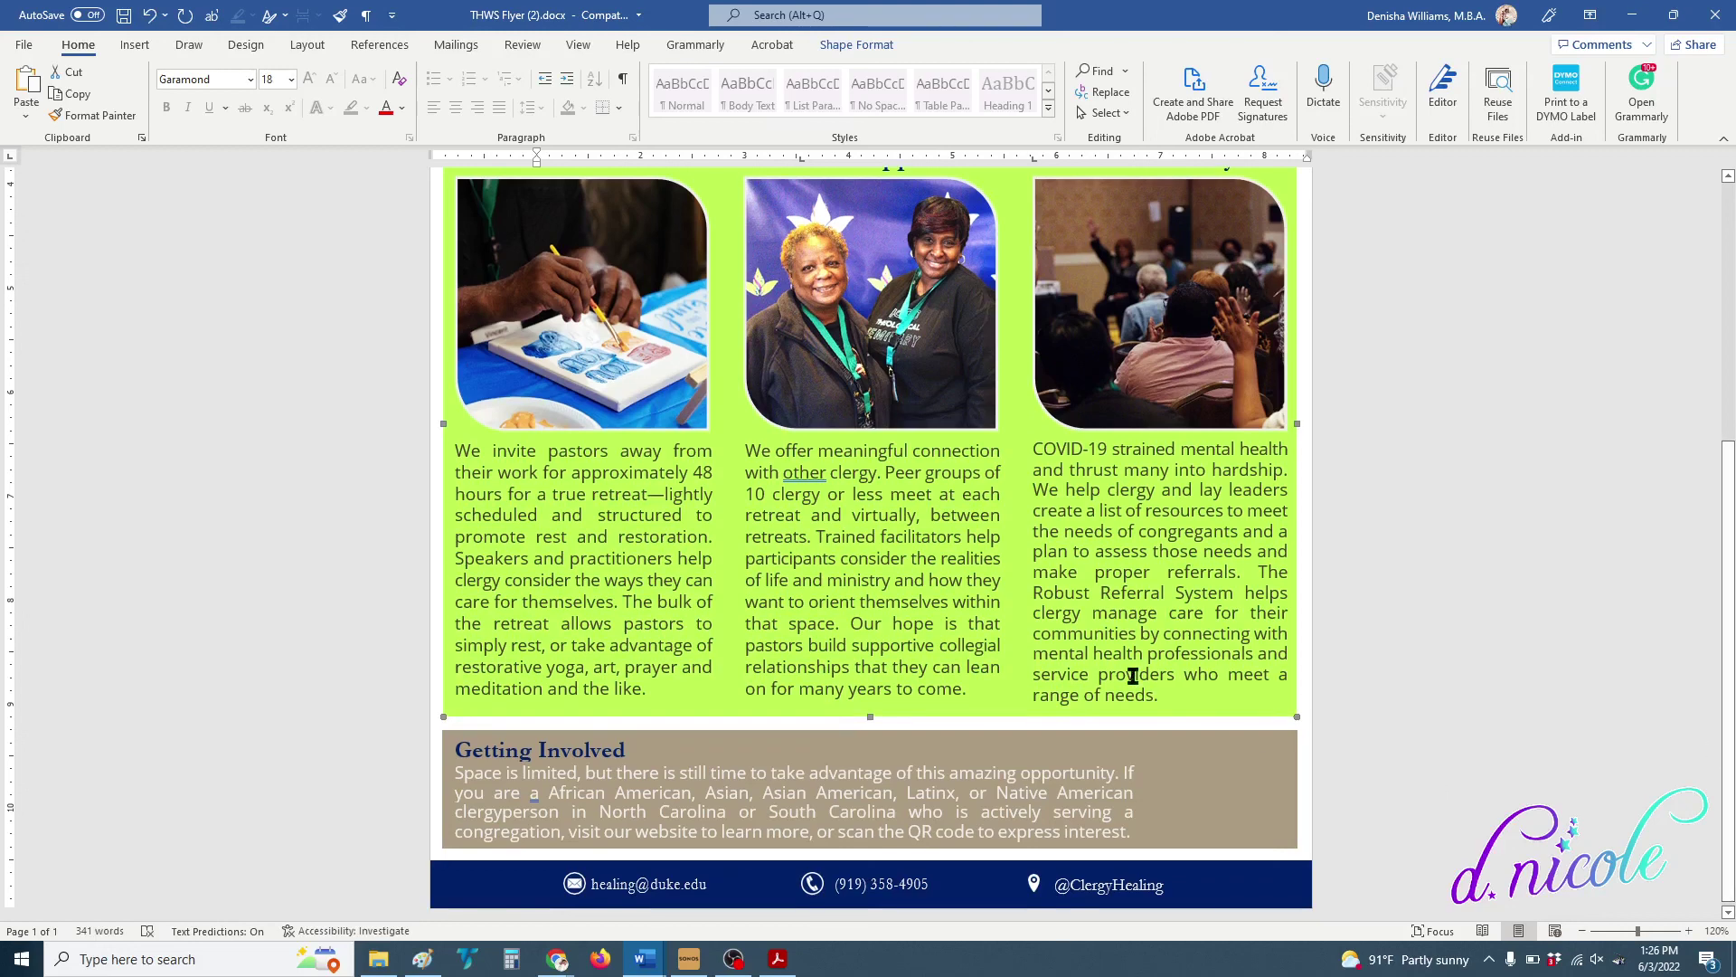
# Review Editor's suggestion for the flagged word 'other' and leave it unchanged.
pyautogui.doubleClick(812, 471)
pyautogui.click(812, 471)
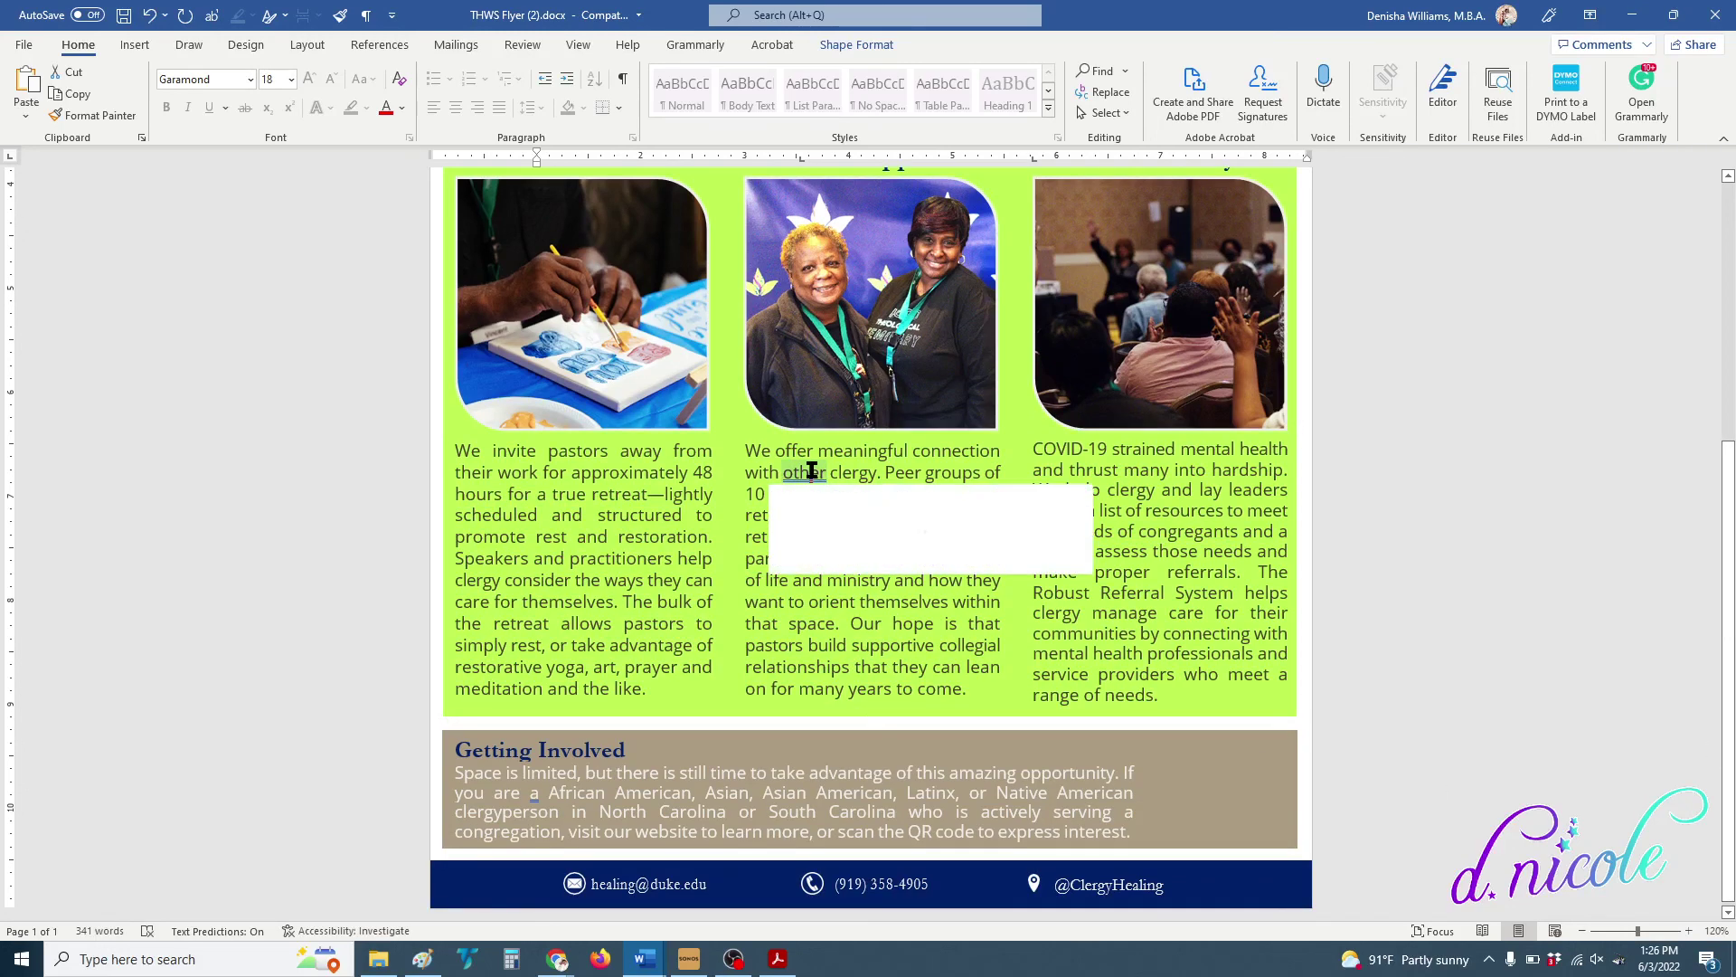
pyautogui.click(1252, 612)
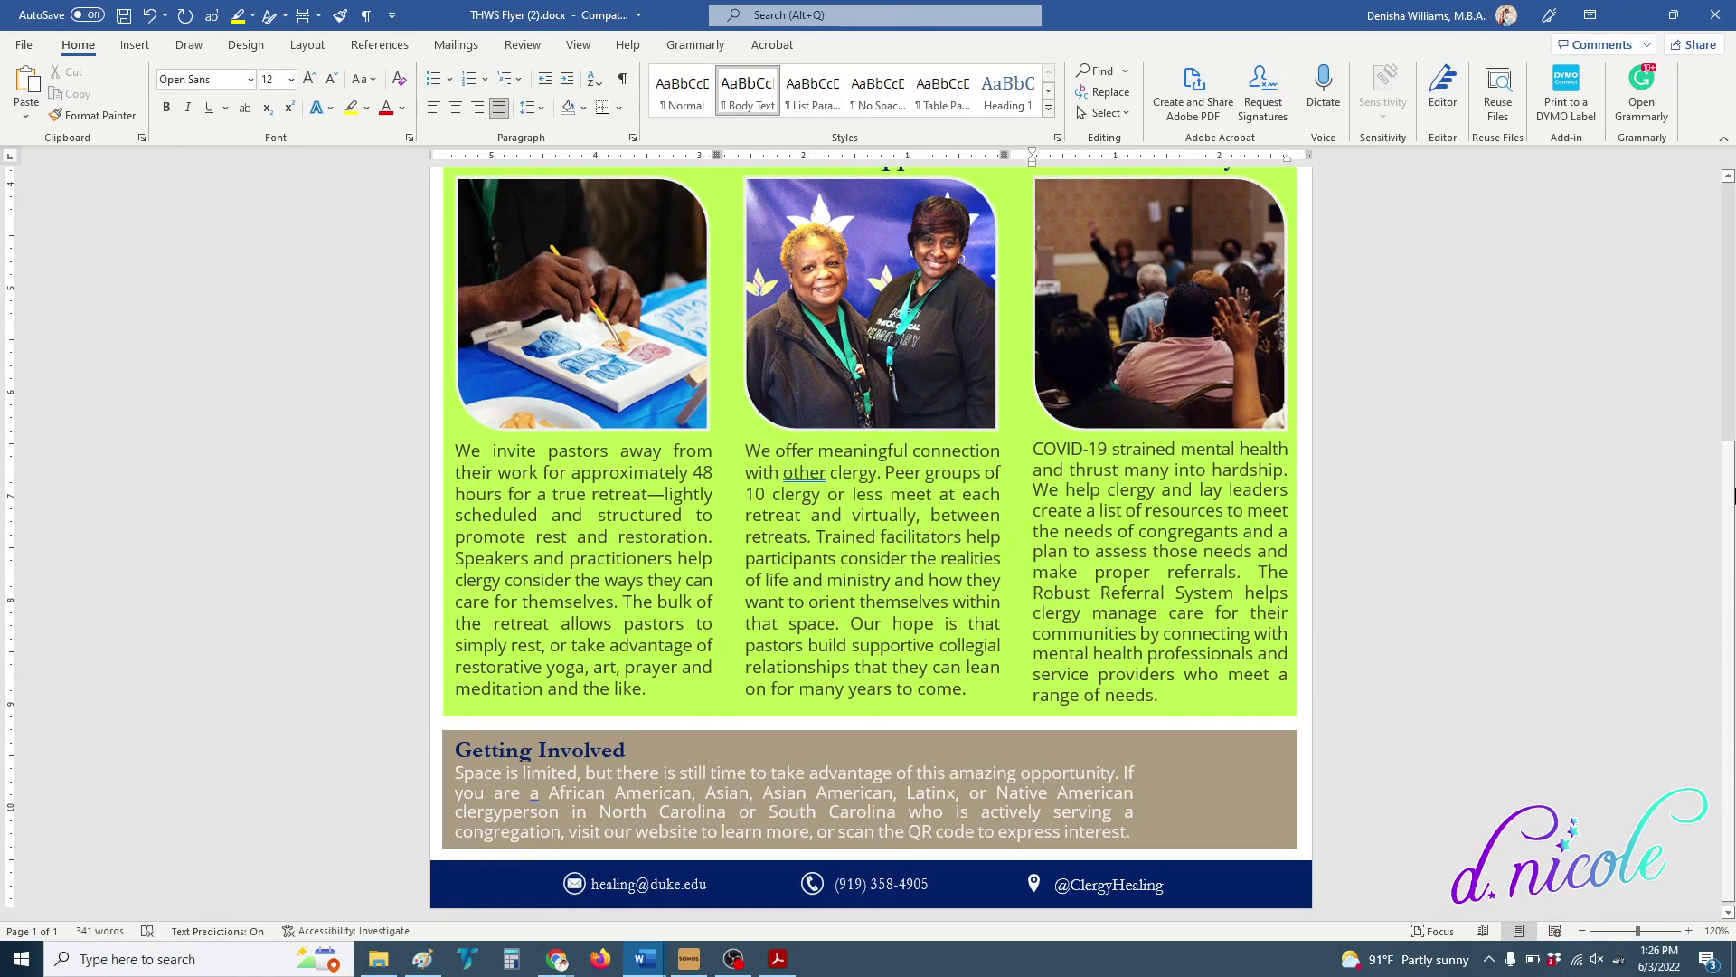
pyautogui.scroll(-1, 1537, 651)
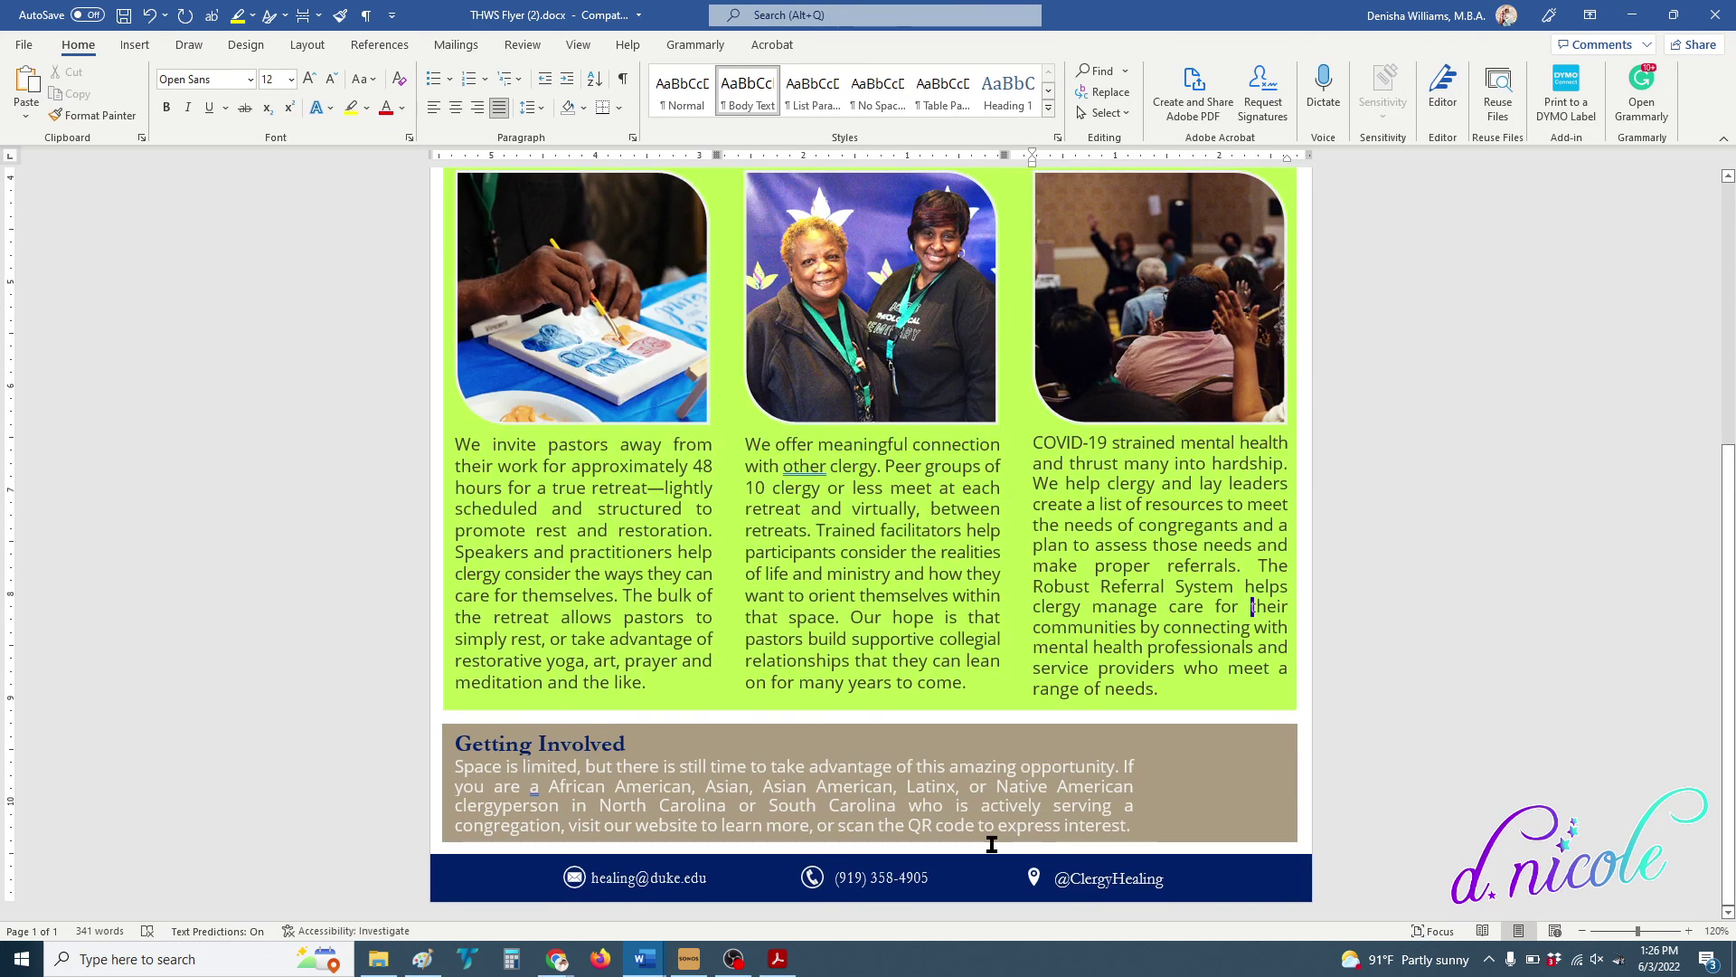